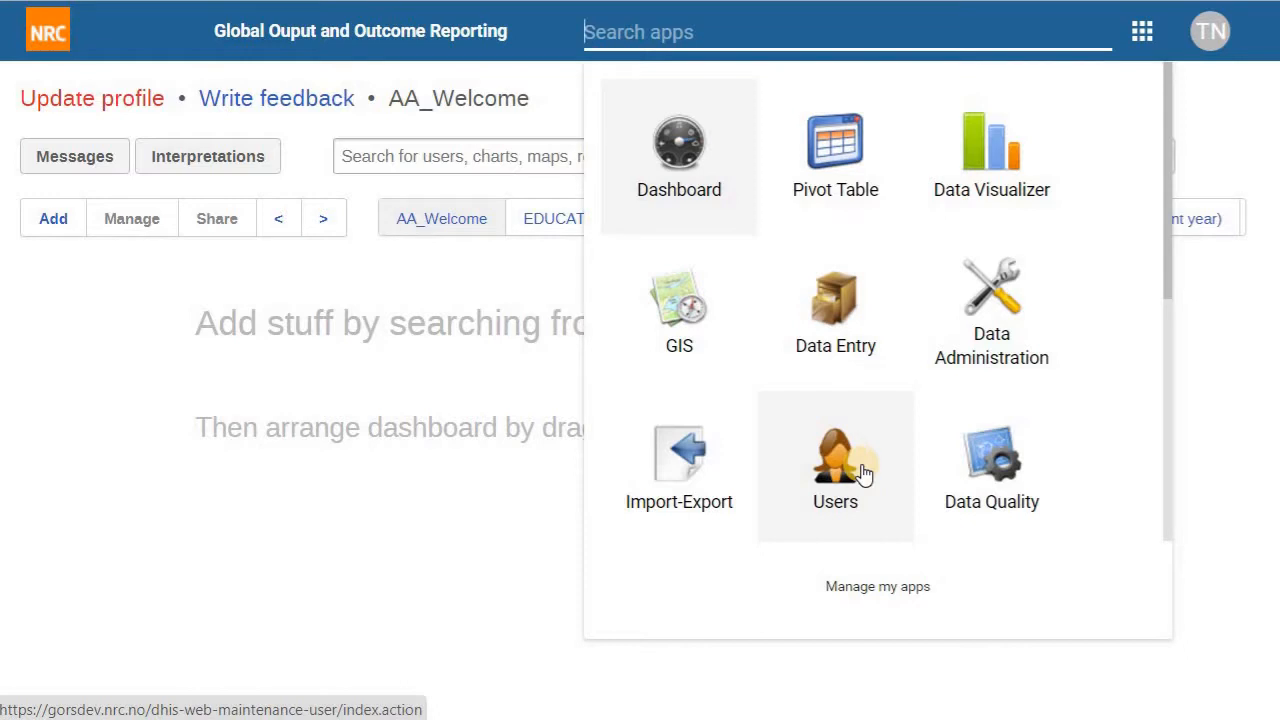
Step: Open the Users maintenance app from the DHIS2 apps list
{"action": "left_click", "coordinate": [863, 474]}
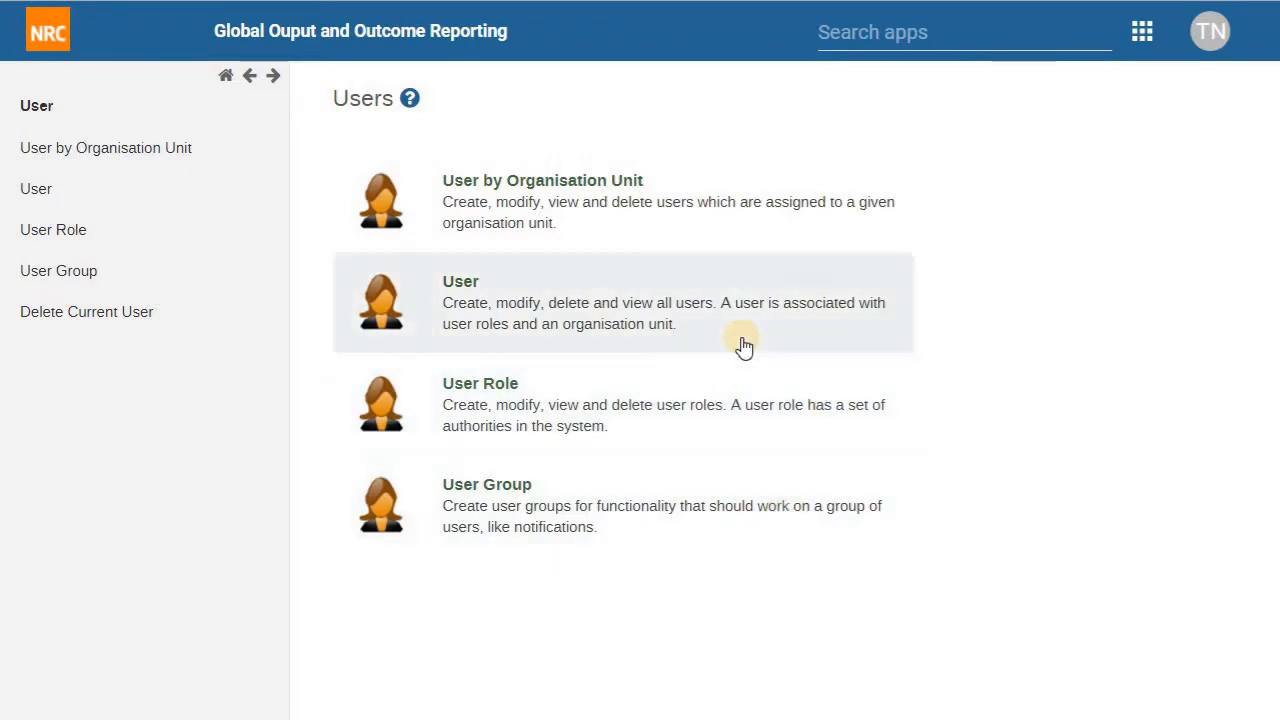
Step: Filter the user list by the planned new username and confirm no user exists yet
{"action": "left_click", "coordinate": [744, 346]}
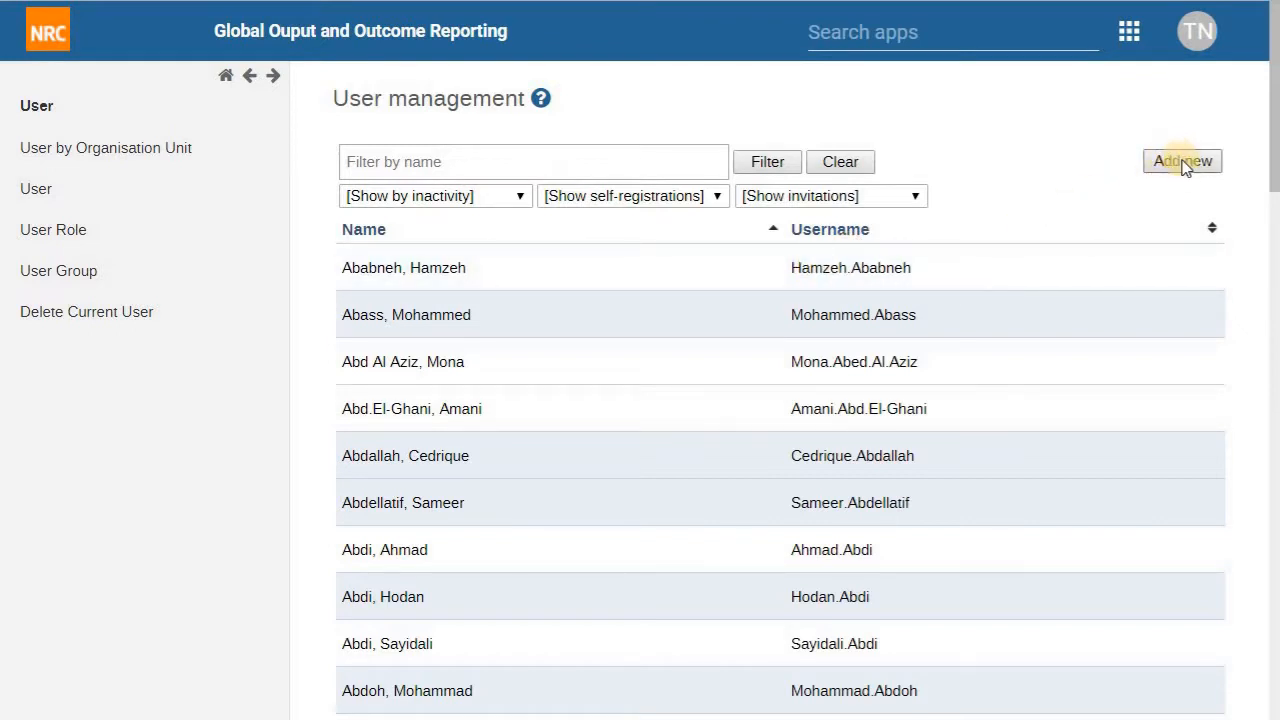
{"action": "left_click", "coordinate": [502, 161]}
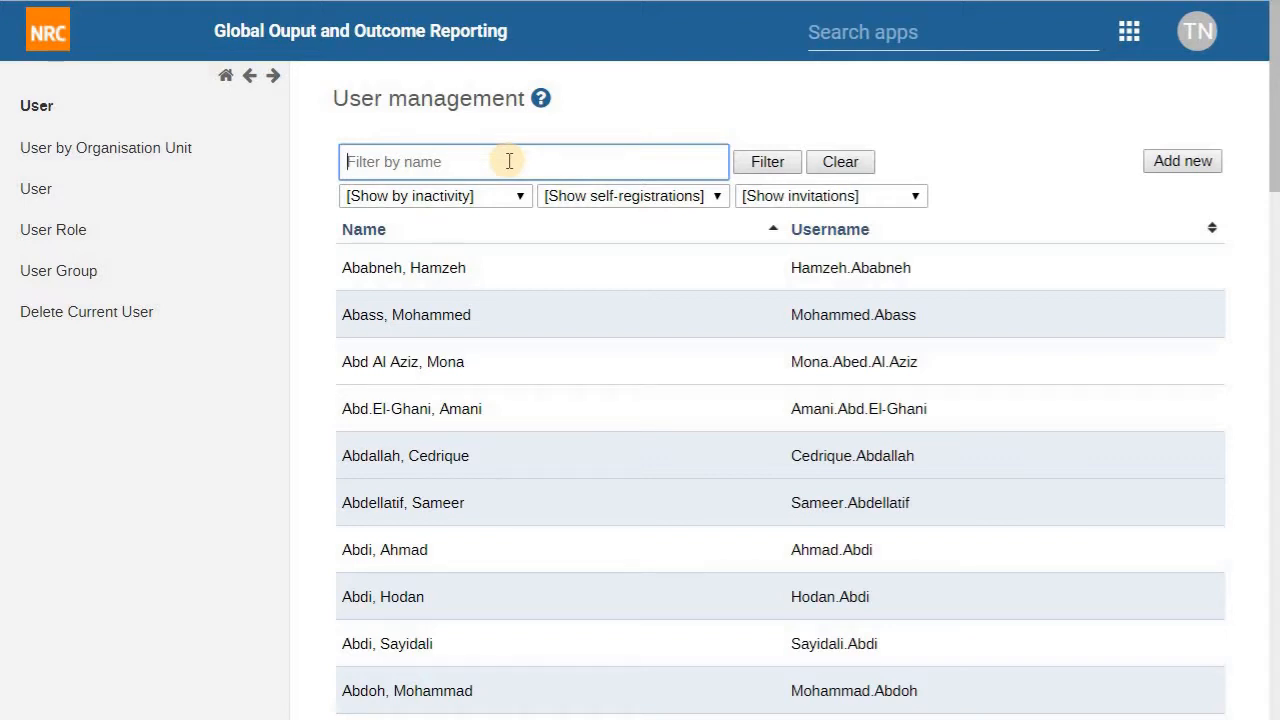
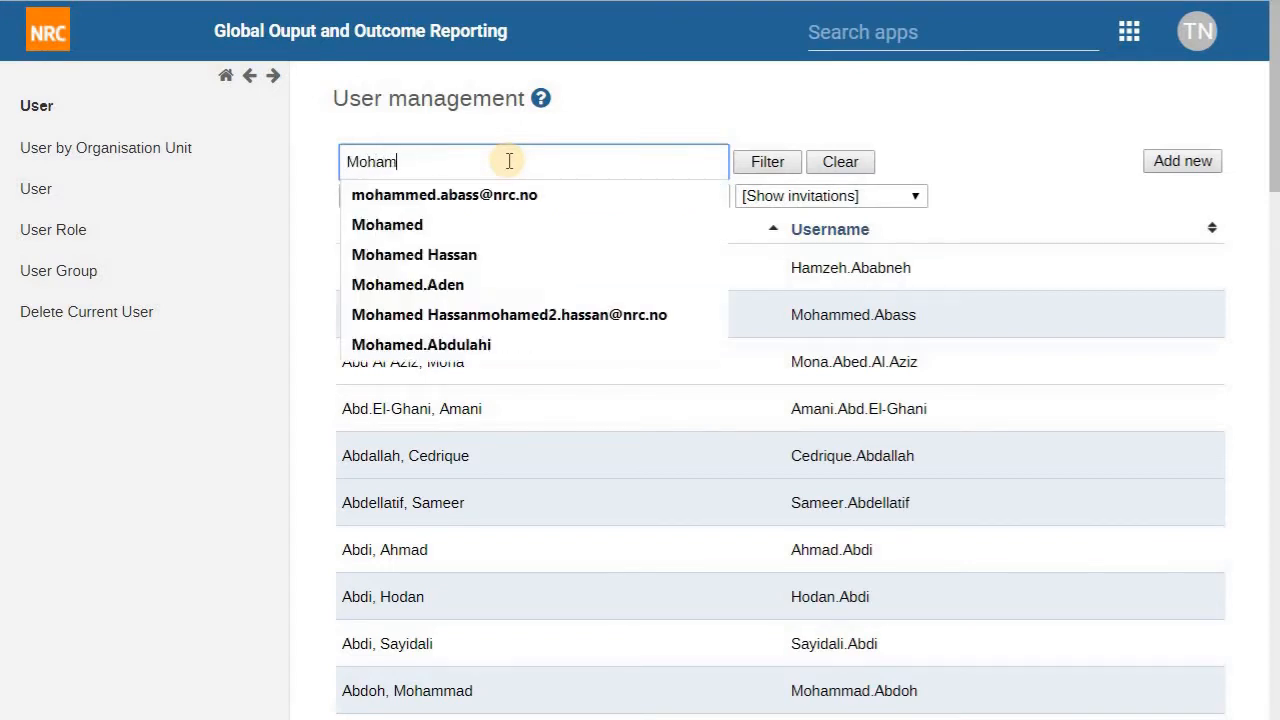
{"action": "left_click", "coordinate": [509, 161]}
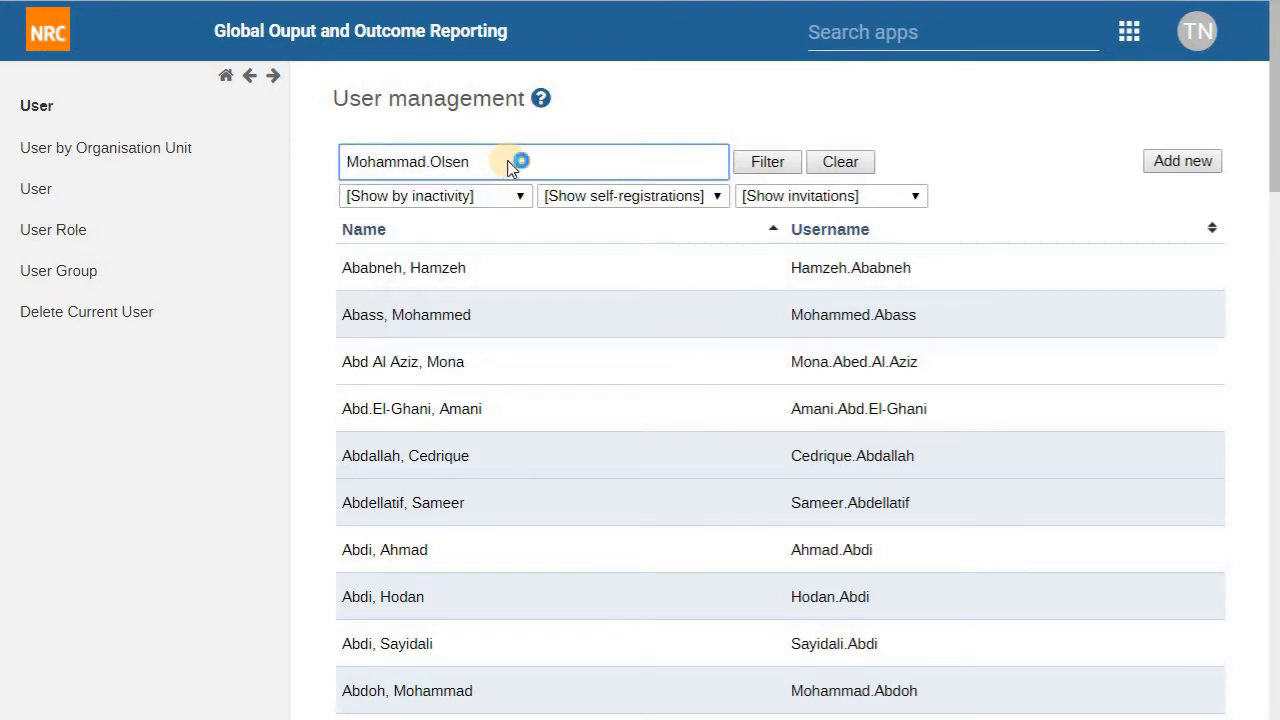
{"action": "key", "text": "Return"}
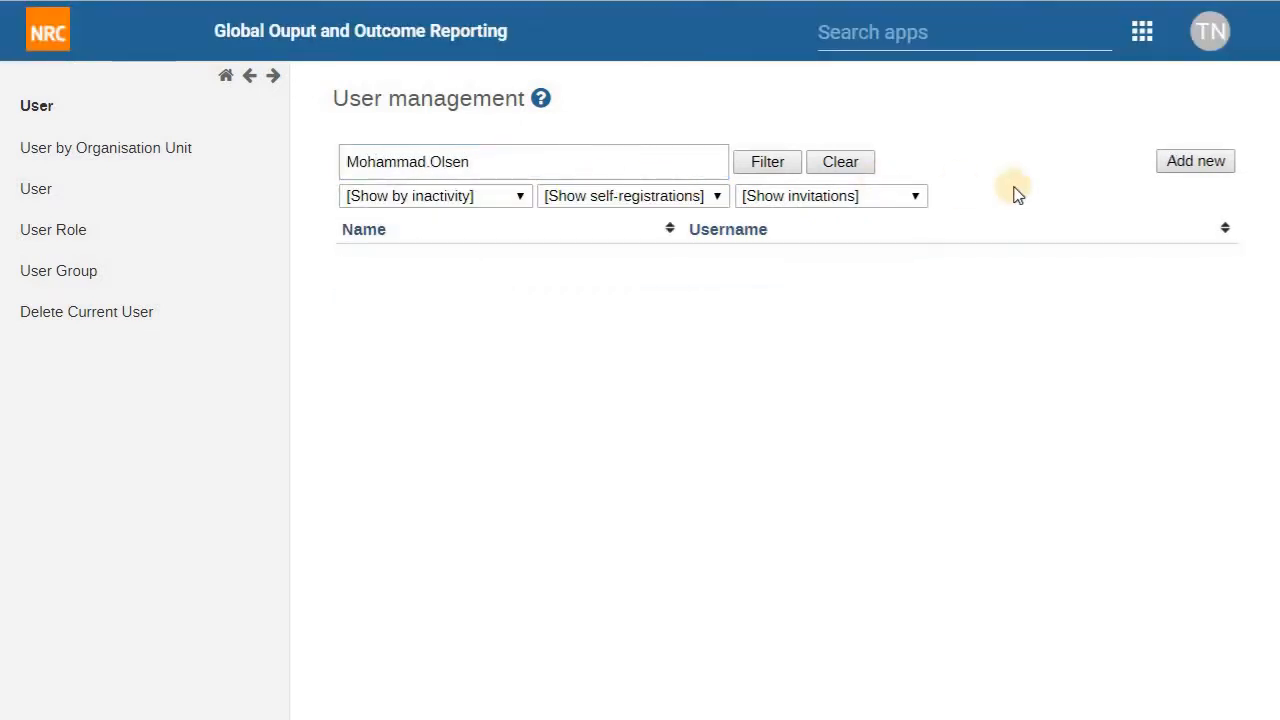
Step: Start a blank new-user form and bring up the slide with the user's details
{"action": "left_click", "coordinate": [1182, 166]}
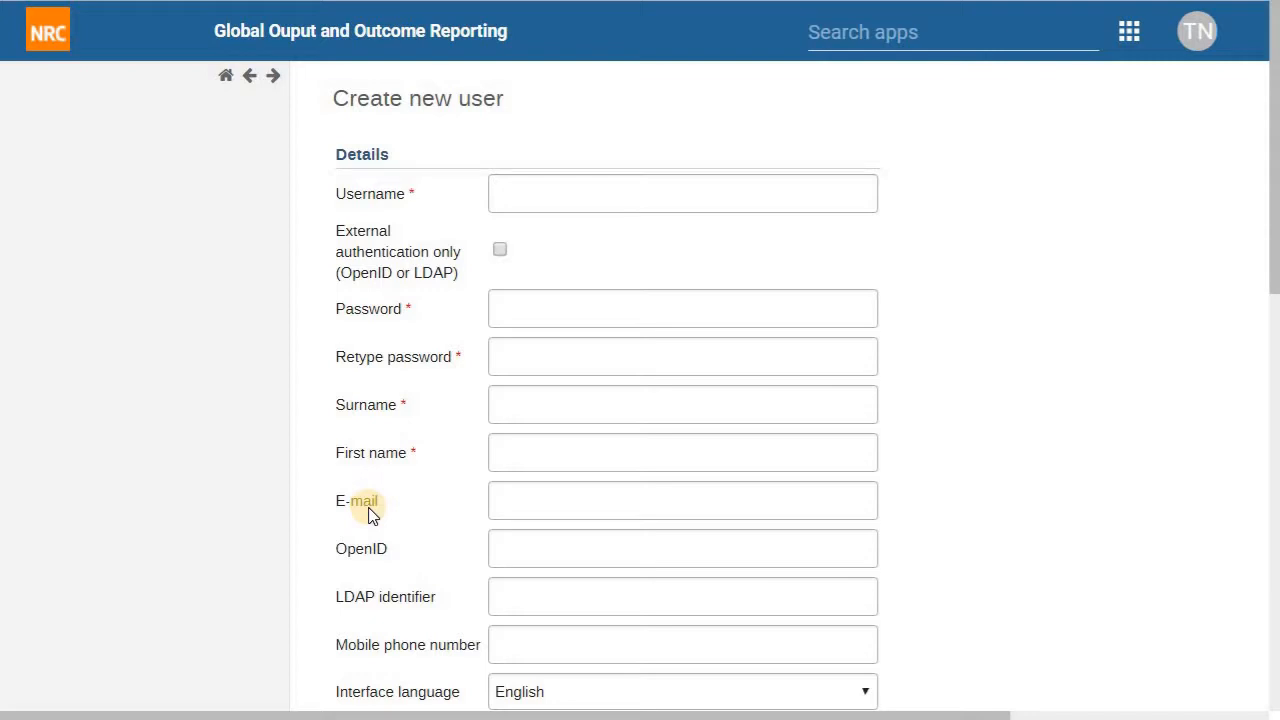
{"action": "key", "text": "alt+Tab"}
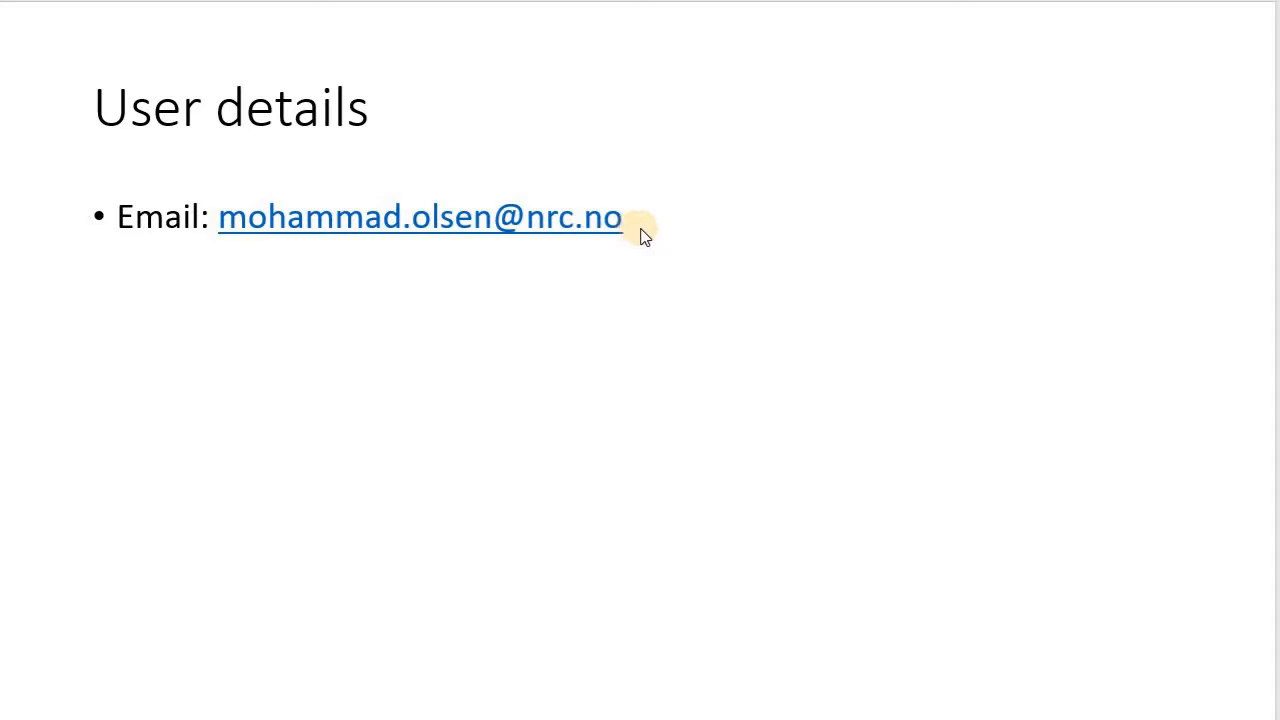
Step: Reveal the username bullet and the e-mail and username highlights on the User details slide
{"action": "left_click", "coordinate": [737, 296]}
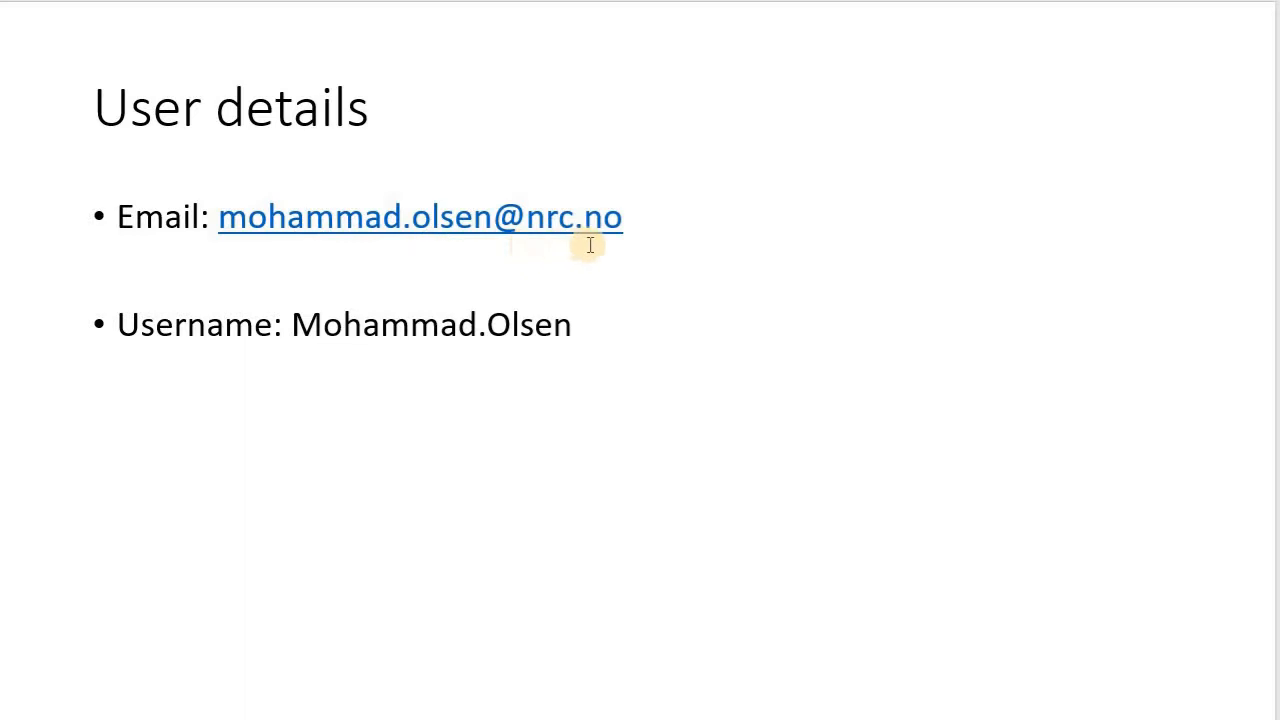
{"action": "left_click", "coordinate": [614, 351]}
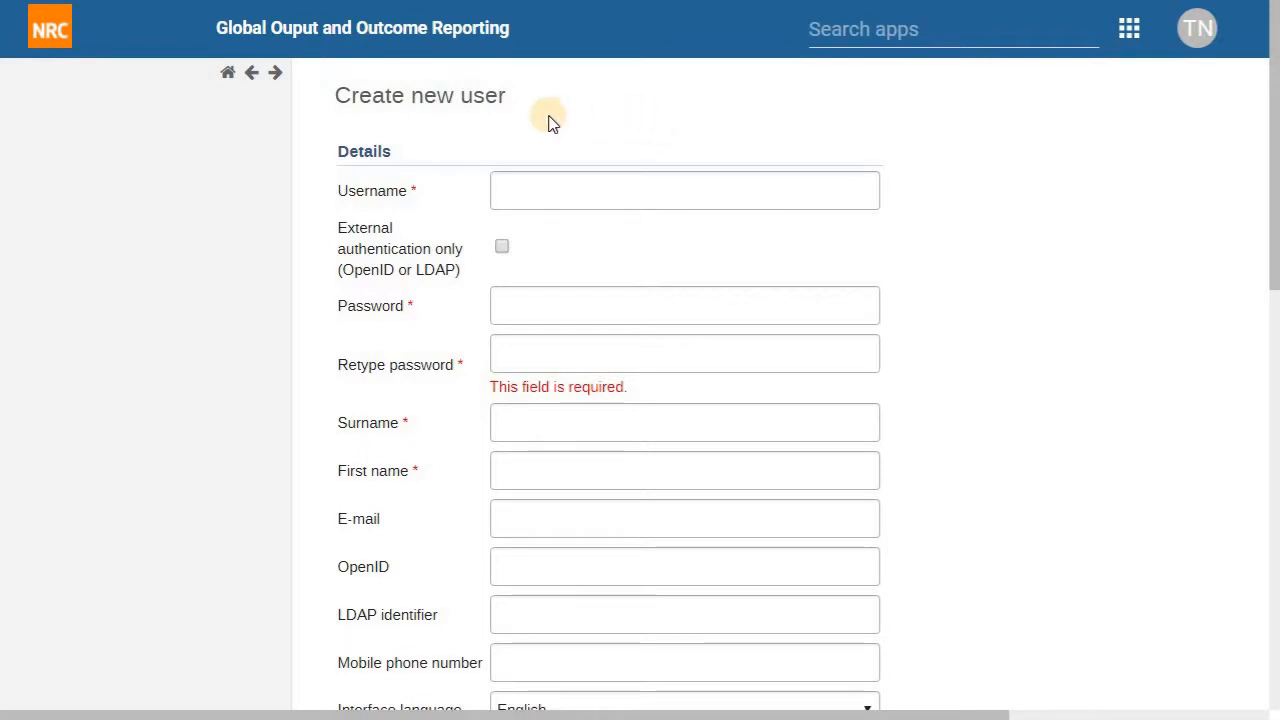
Step: Hide the side menu and enter the new user's e-mail address and username
{"action": "left_click", "coordinate": [252, 77]}
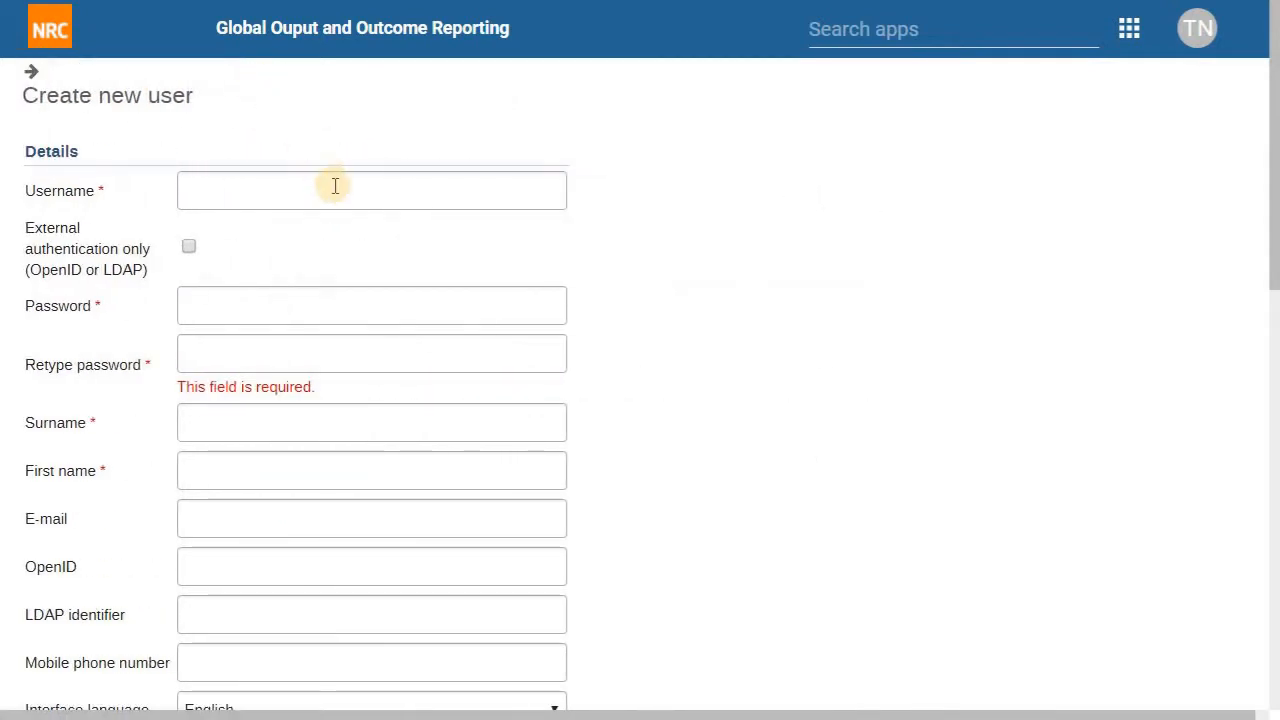
{"action": "left_click", "coordinate": [258, 510]}
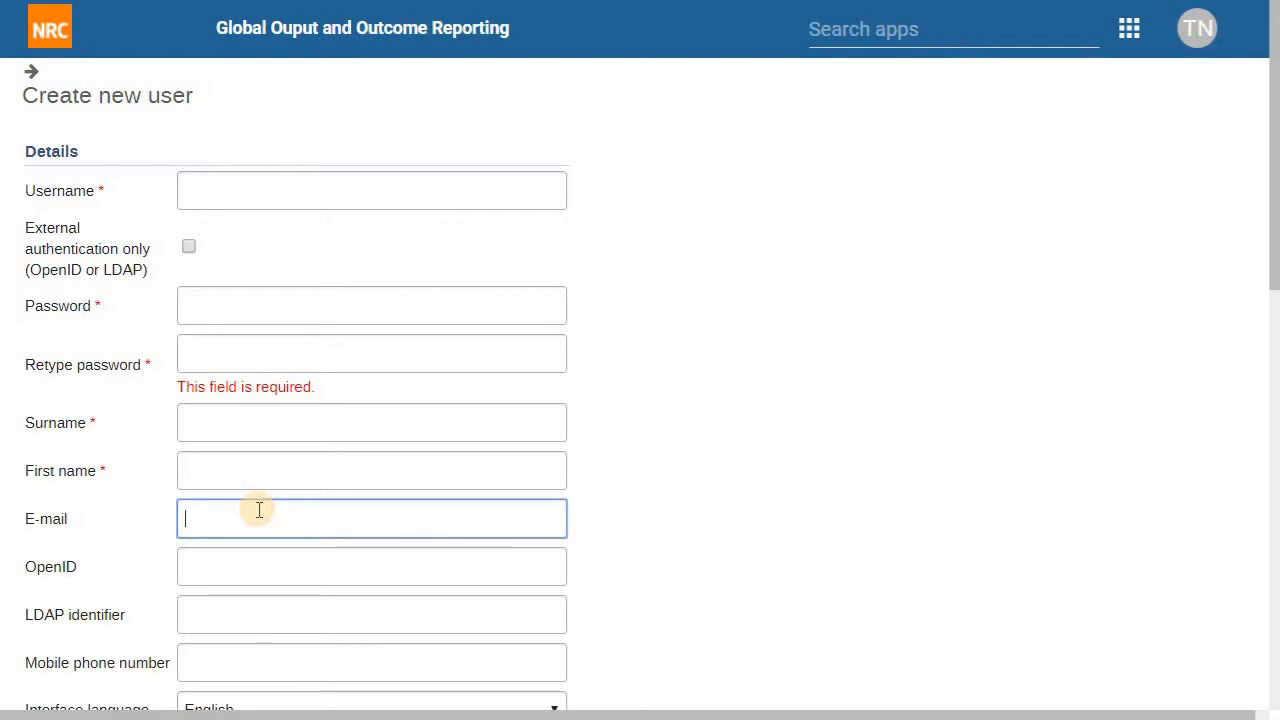
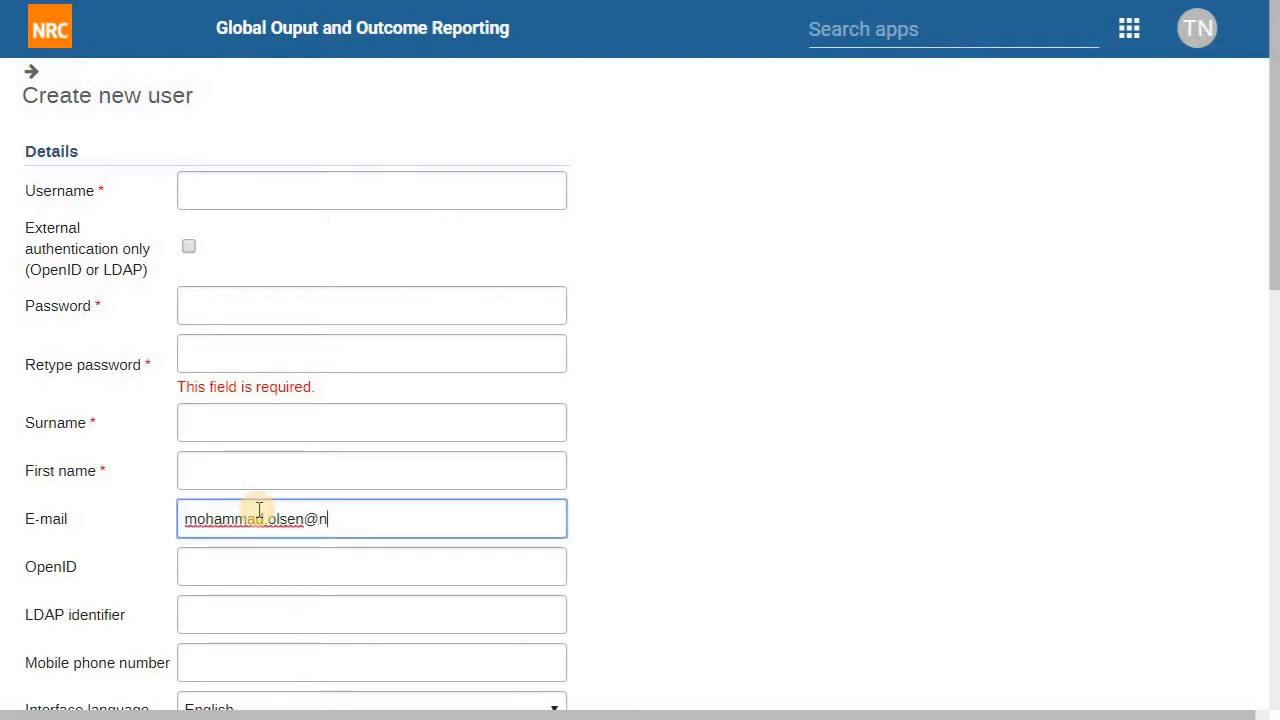
{"action": "left_click", "coordinate": [296, 178]}
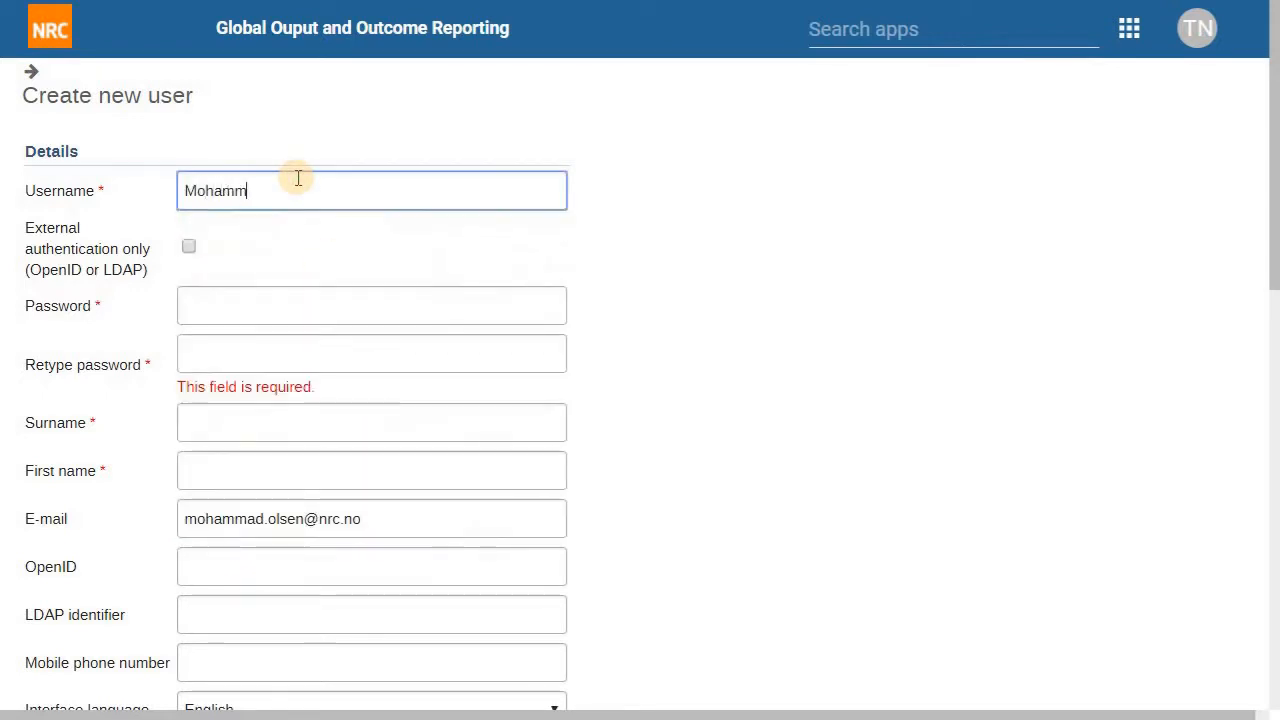
Step: Fill in the new user's surname and first name
{"action": "key", "text": "Tab"}
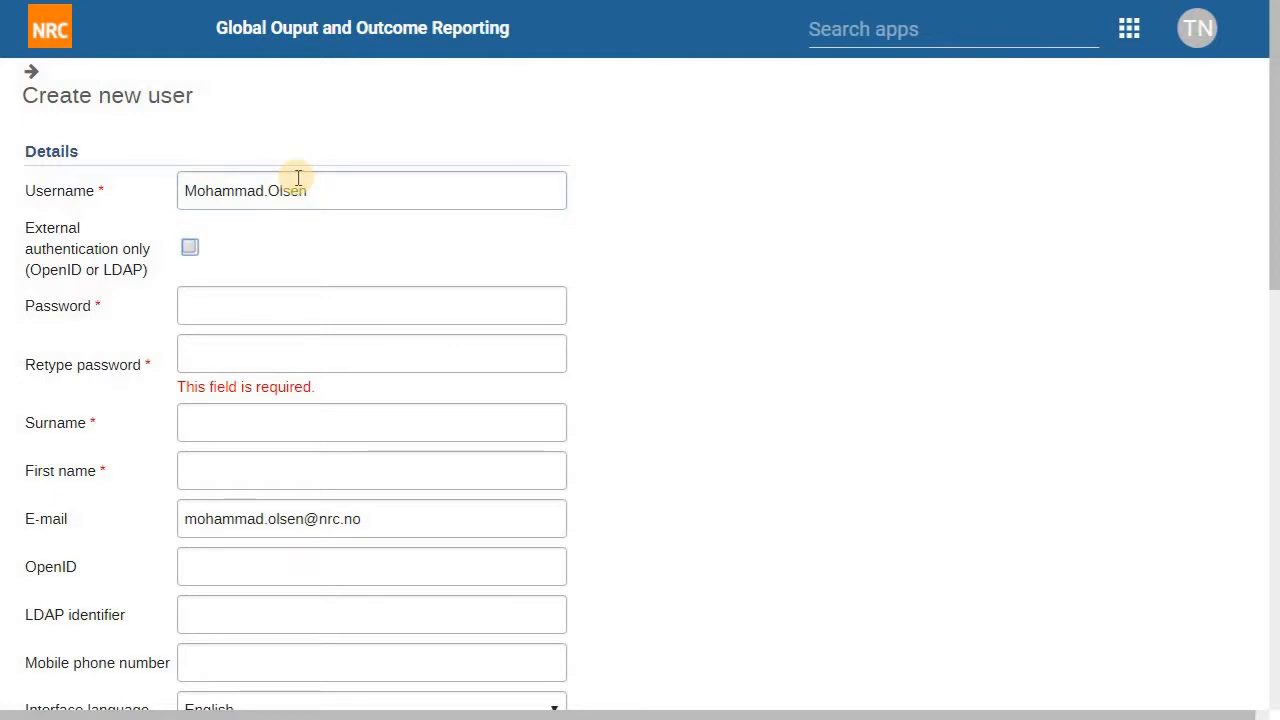
{"action": "key", "text": "Tab"}
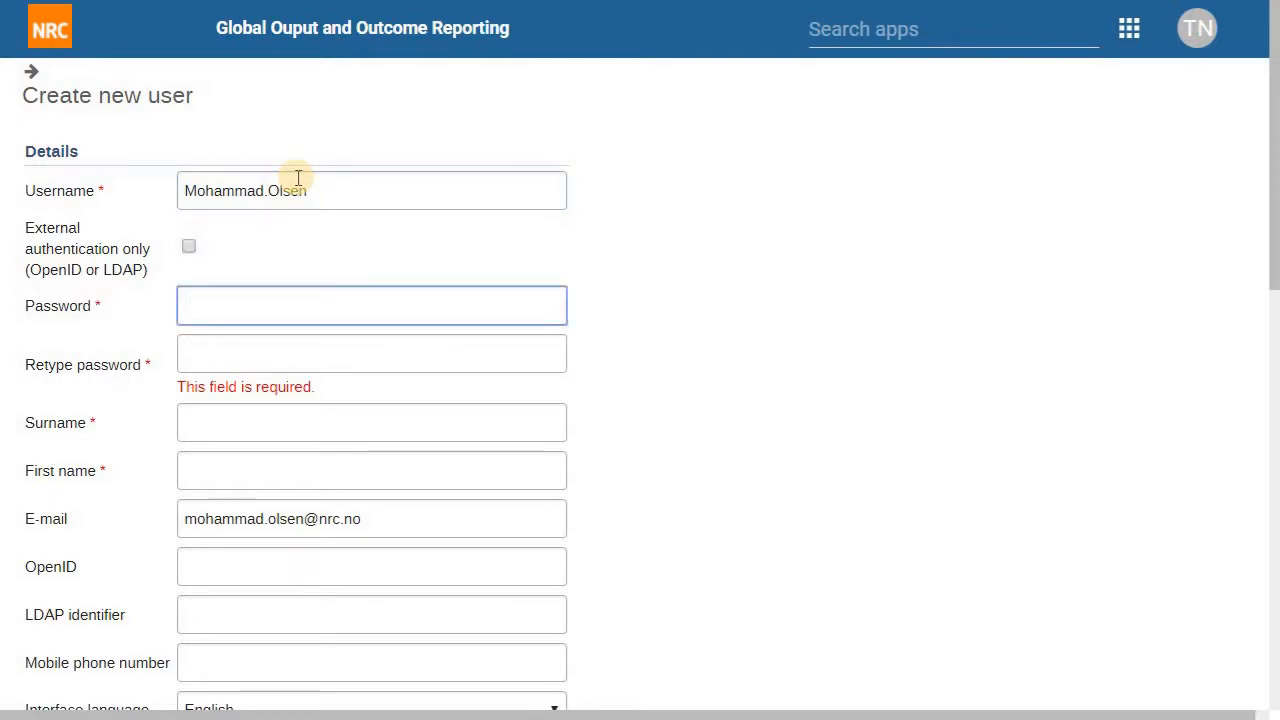
{"action": "key", "text": "Tab"}
{"action": "key", "text": "Tab"}
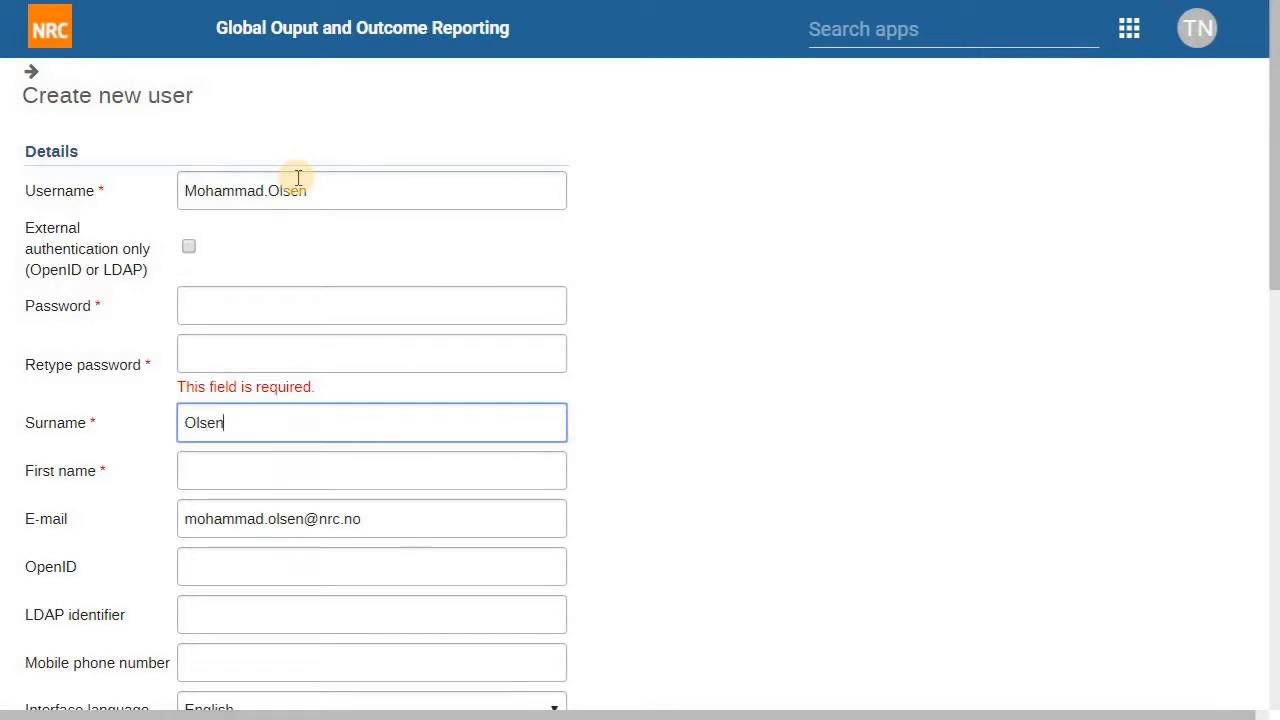
{"action": "key", "text": "Tab"}
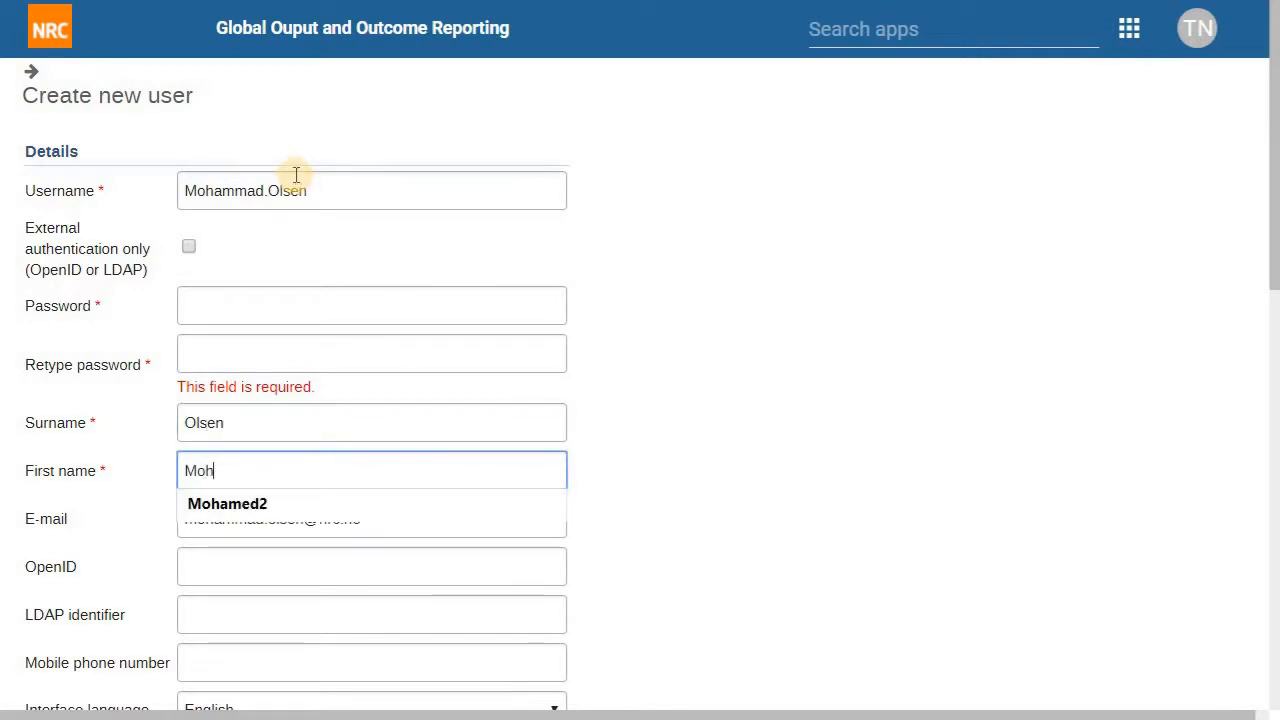
Step: Enter the account password and retype it to confirm
{"action": "key", "text": "Tab"}
{"action": "key", "text": "shift+Tab"}
{"action": "key", "text": "shift+Tab"}
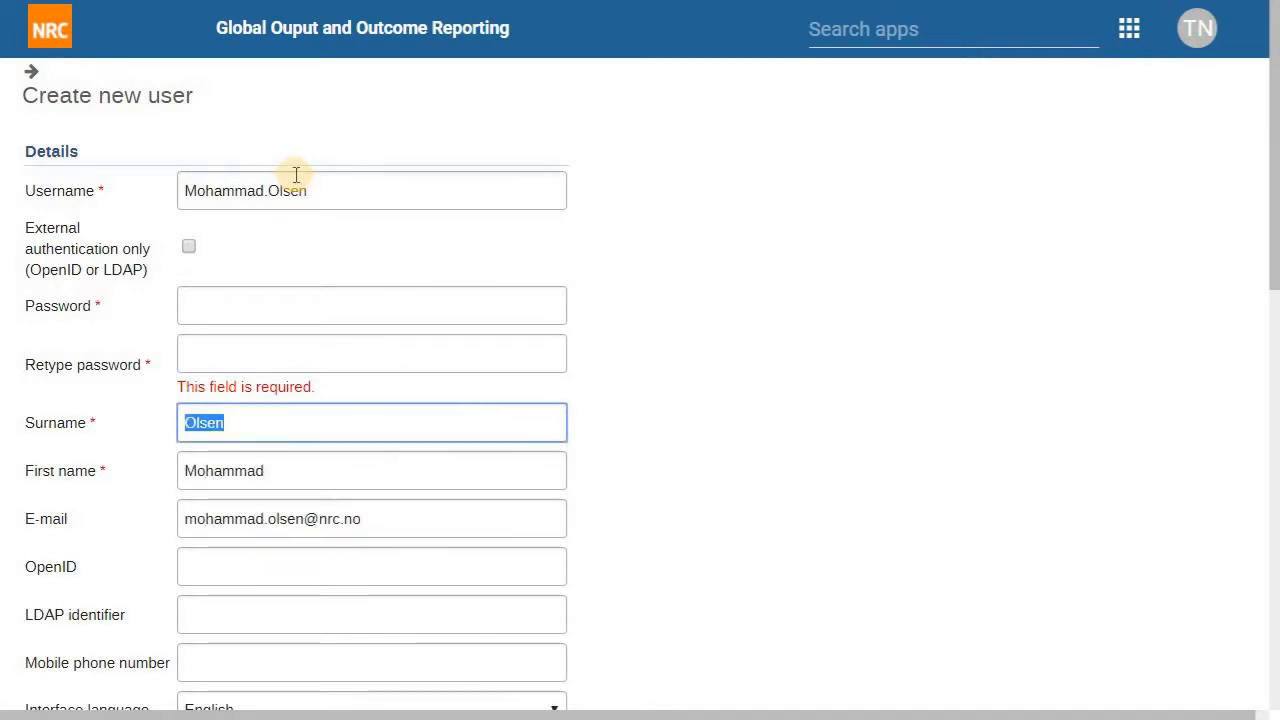
{"action": "key", "text": "shift+Tab"}
{"action": "key", "text": "shift+Tab"}
{"action": "type", "text": "************"}
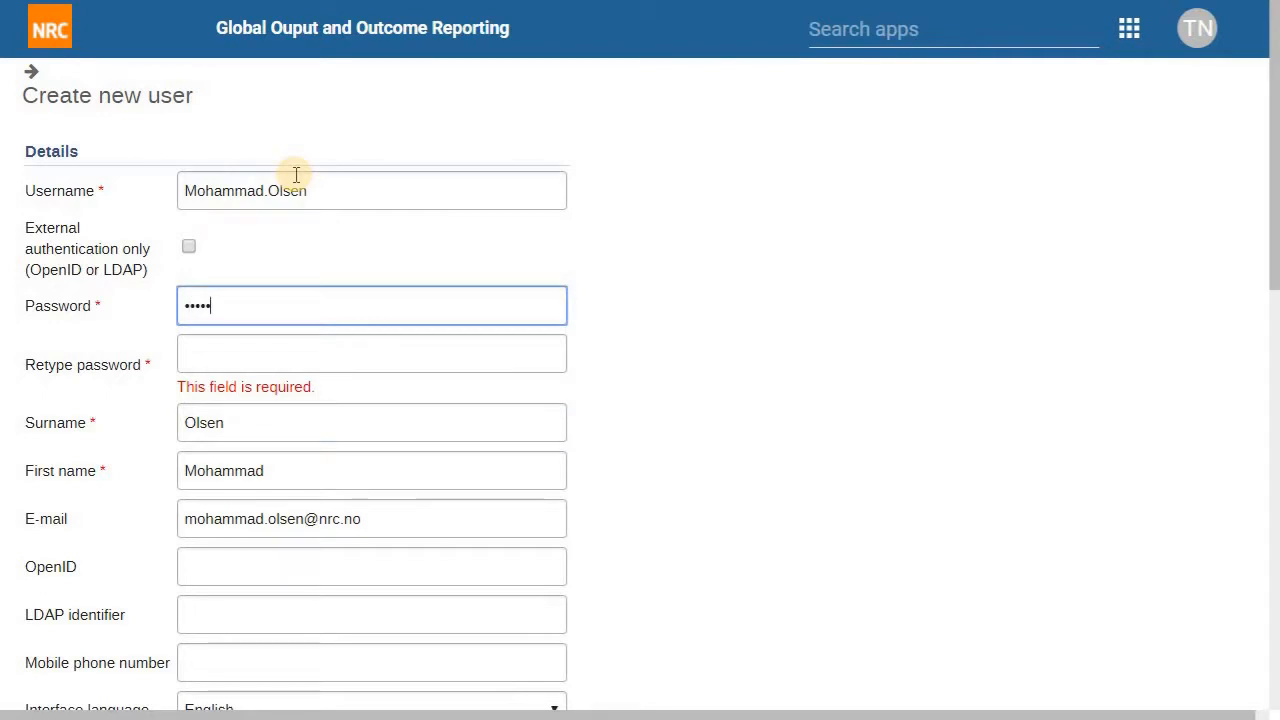
{"action": "key", "text": "Tab"}
{"action": "type", "text": "************"}
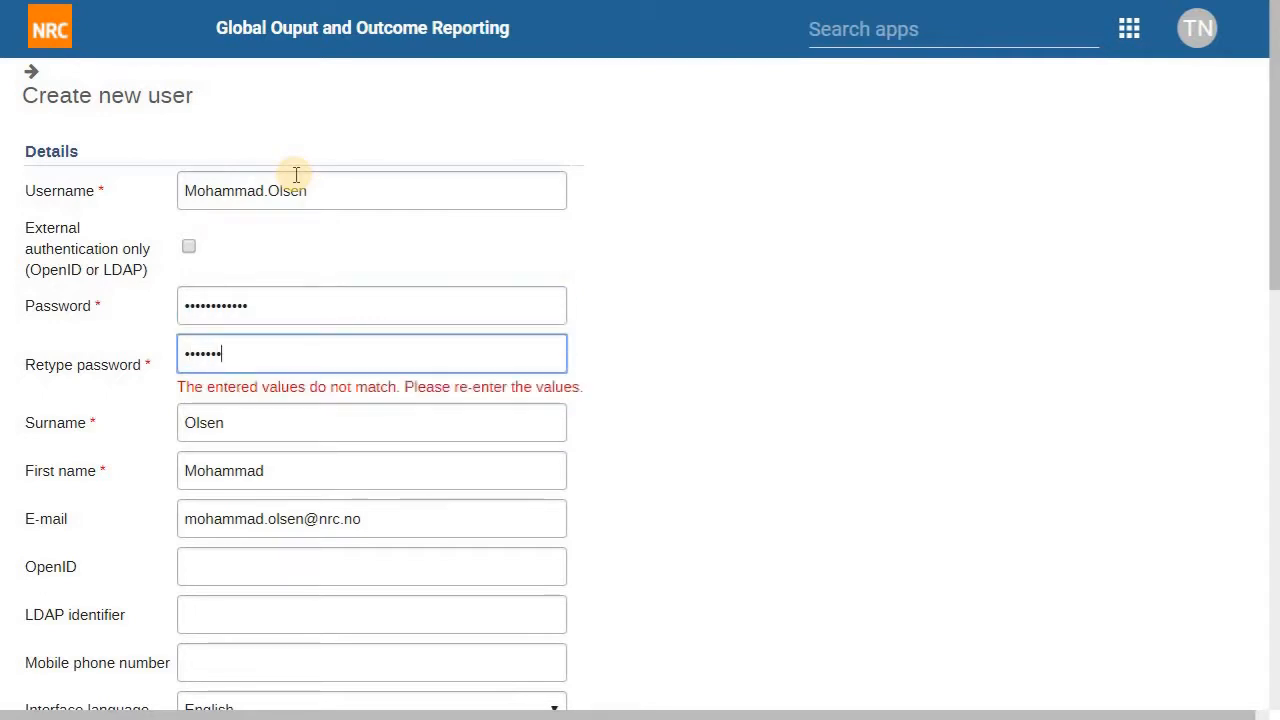
{"action": "key", "text": "Tab"}
{"action": "key", "text": "Tab"}
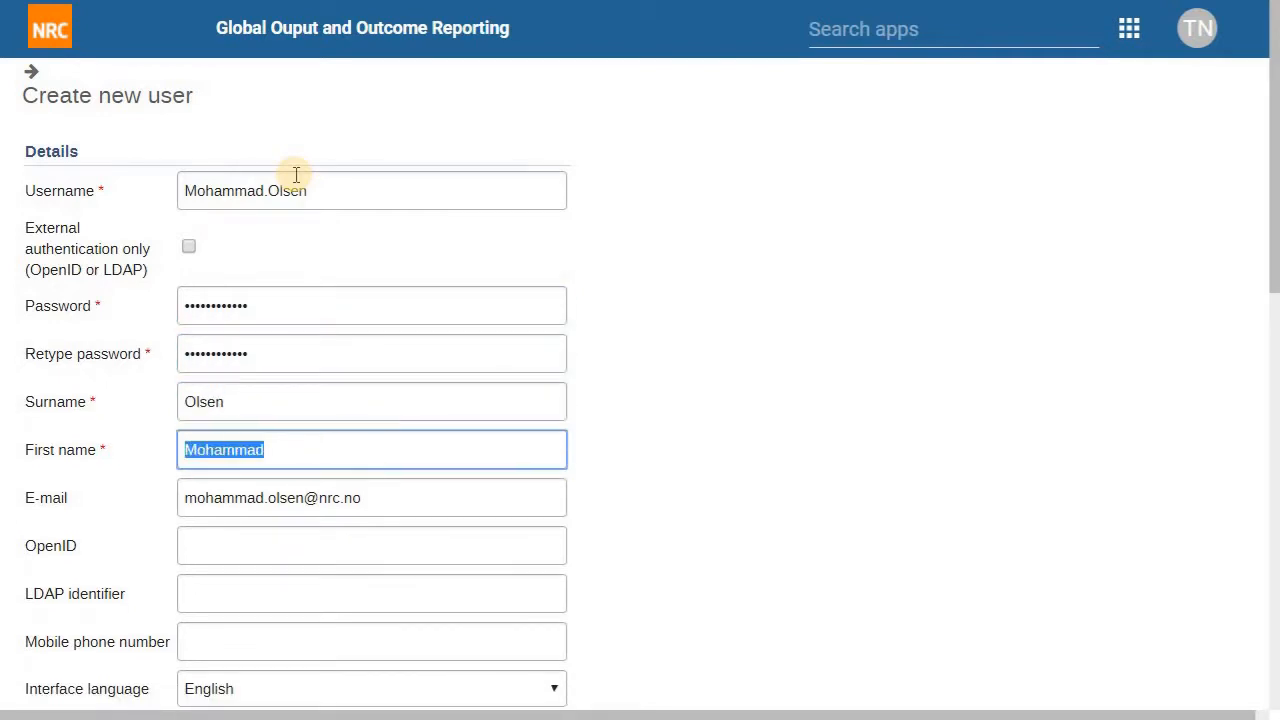
{"action": "key", "text": "Tab"}
{"action": "key", "text": "Tab"}
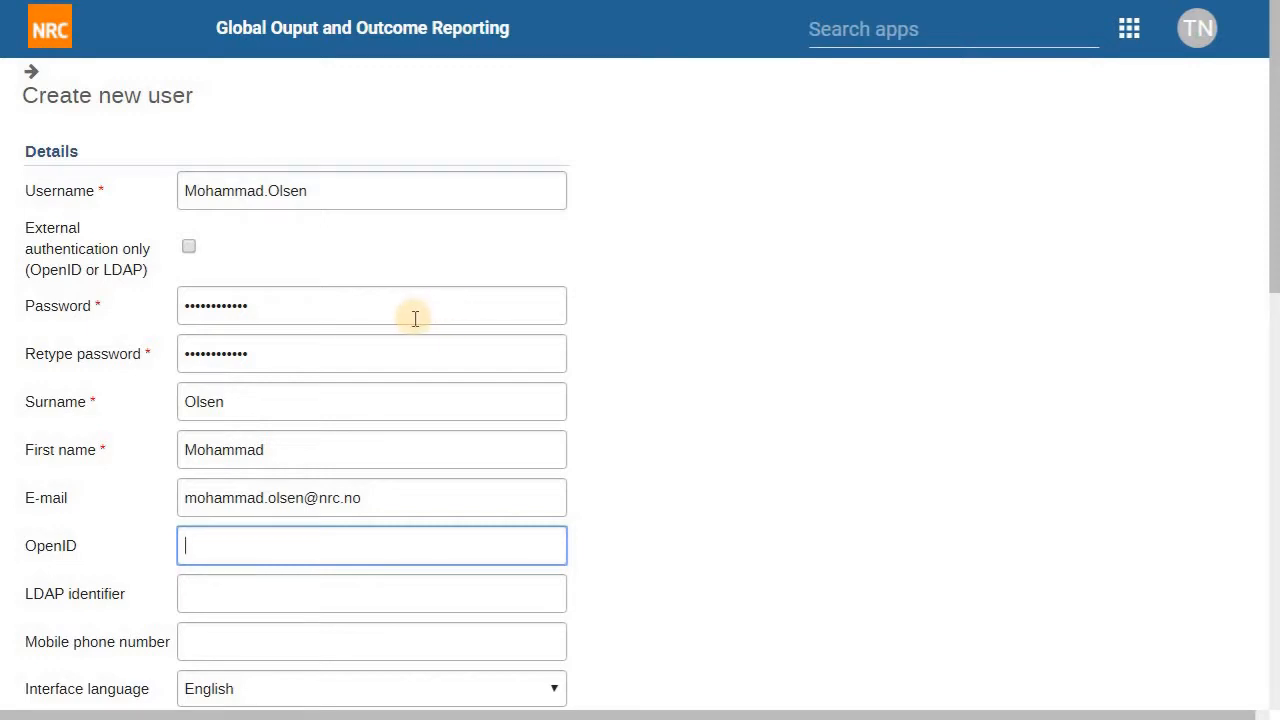
Step: Keep English as interface language and leave database language on database locale / no translation
{"action": "scroll", "coordinate": [389, 397], "scroll_direction": "down", "scroll_amount": 3}
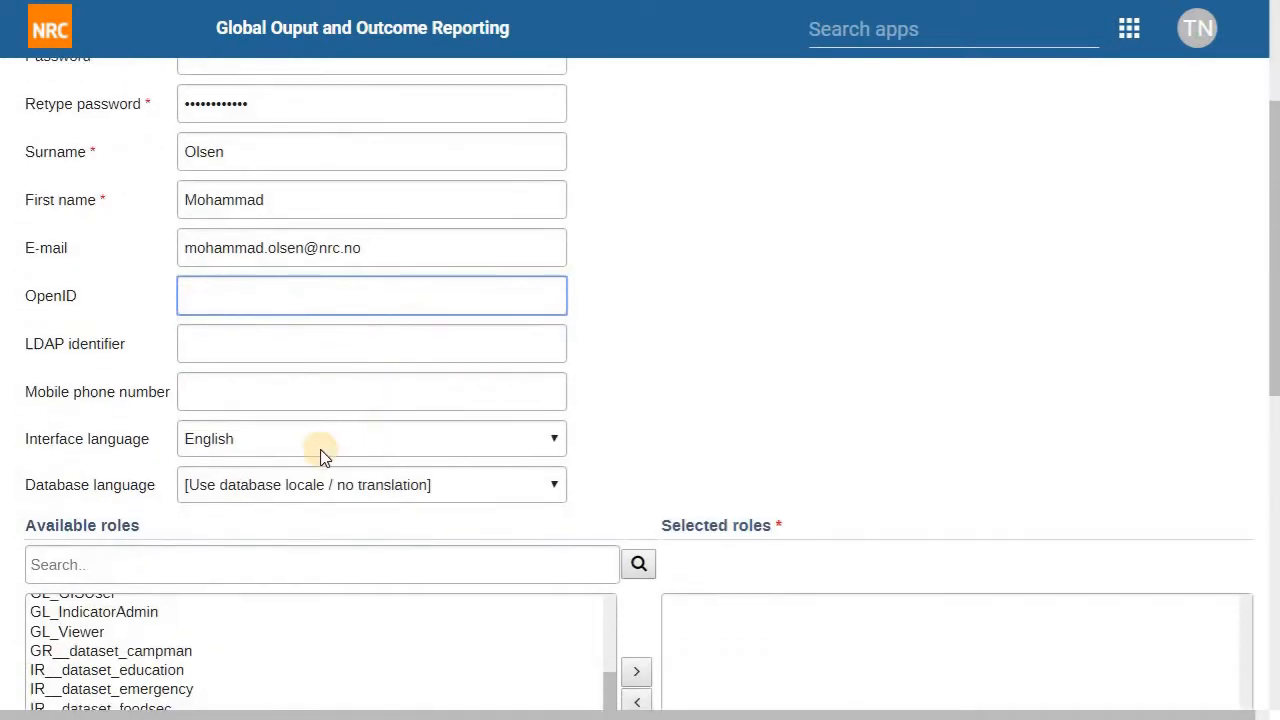
{"action": "left_click", "coordinate": [320, 450]}
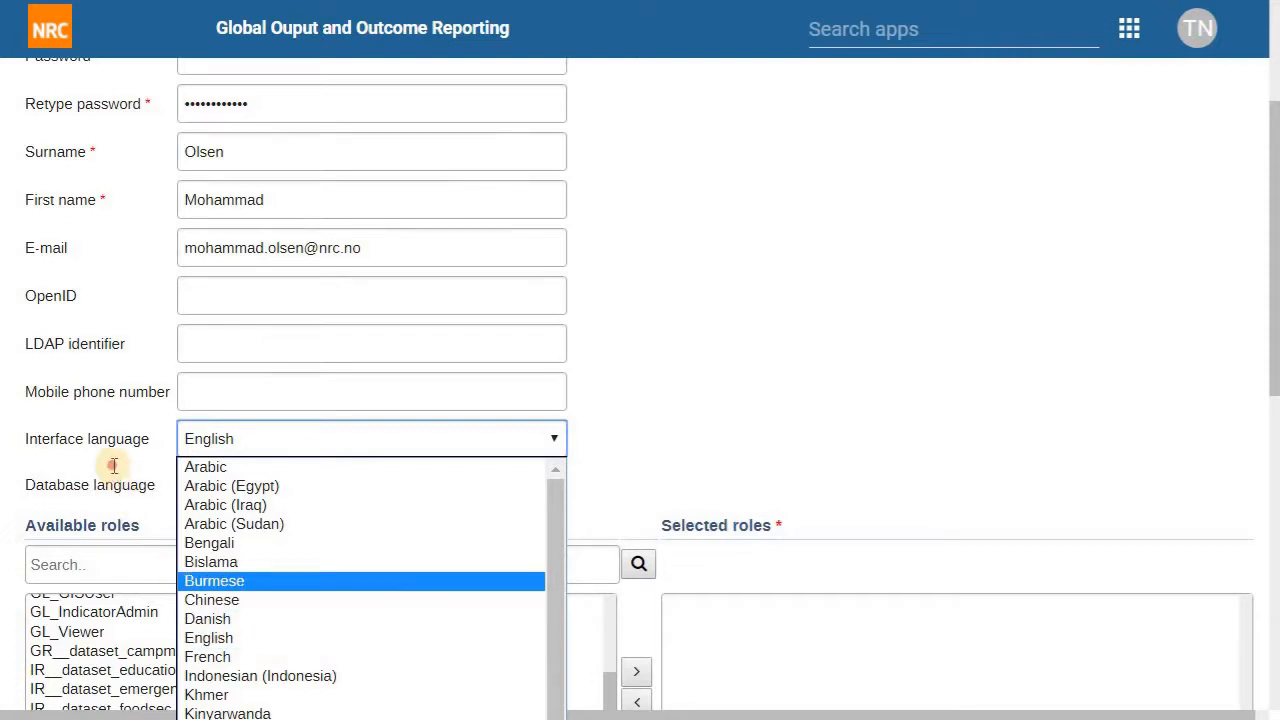
{"action": "left_click", "coordinate": [52, 450]}
{"action": "left_click", "coordinate": [53, 450]}
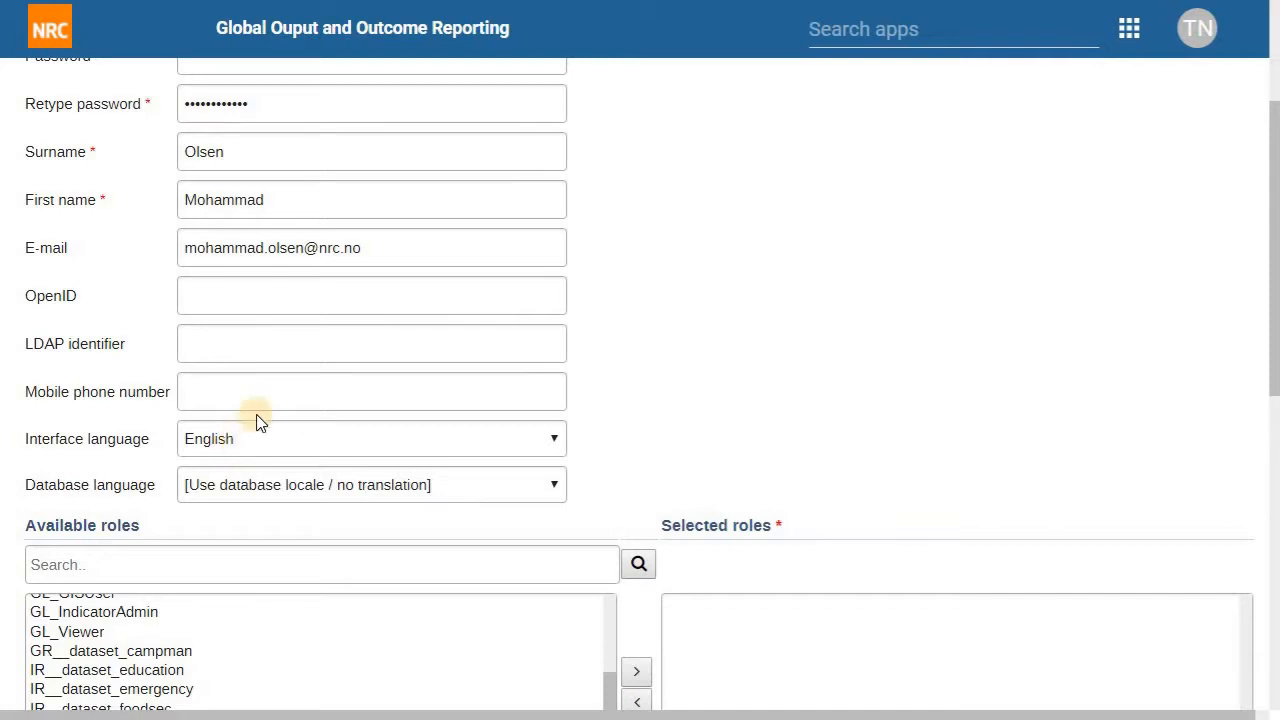
{"action": "left_click", "coordinate": [1127, 27]}
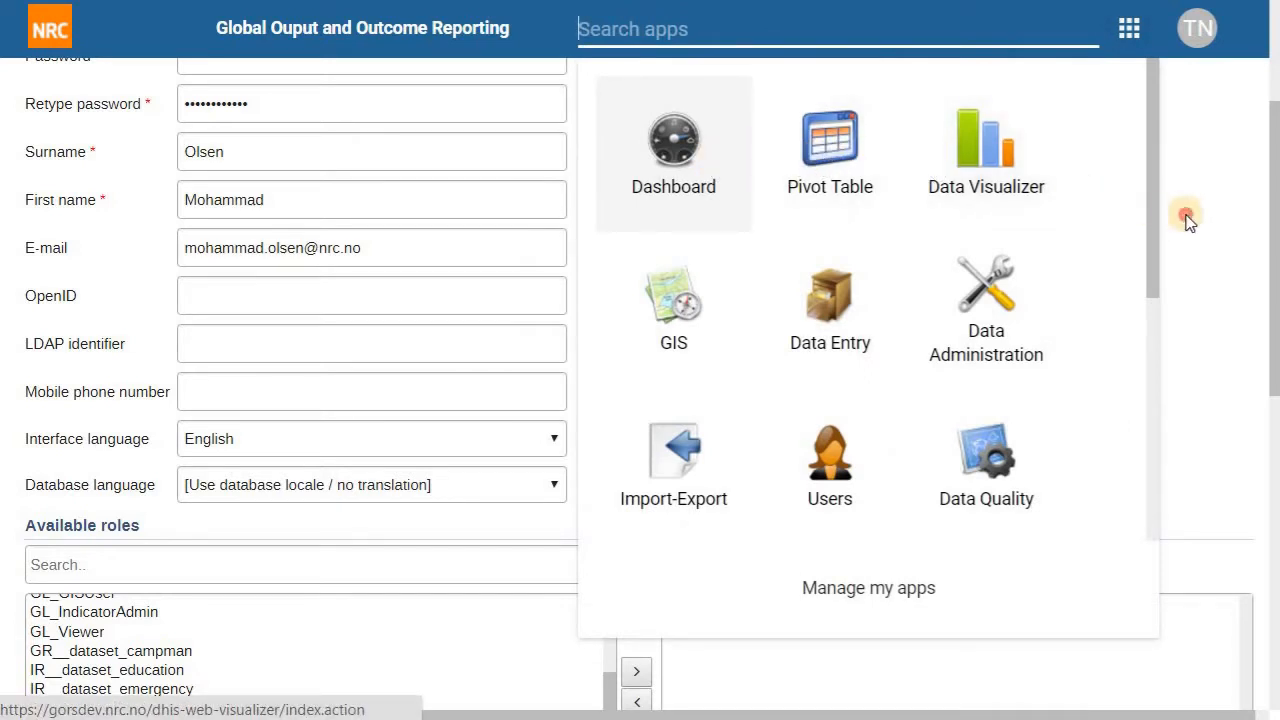
{"action": "left_click", "coordinate": [331, 440]}
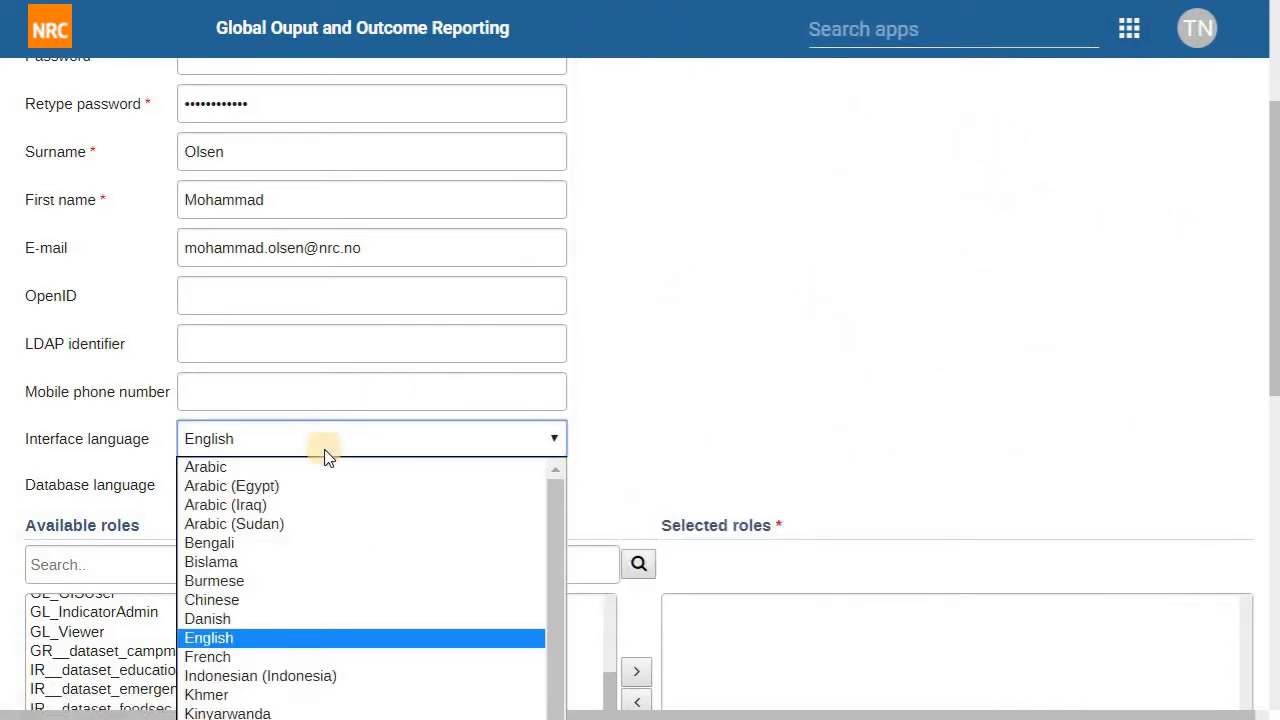
{"action": "left_click", "coordinate": [313, 640]}
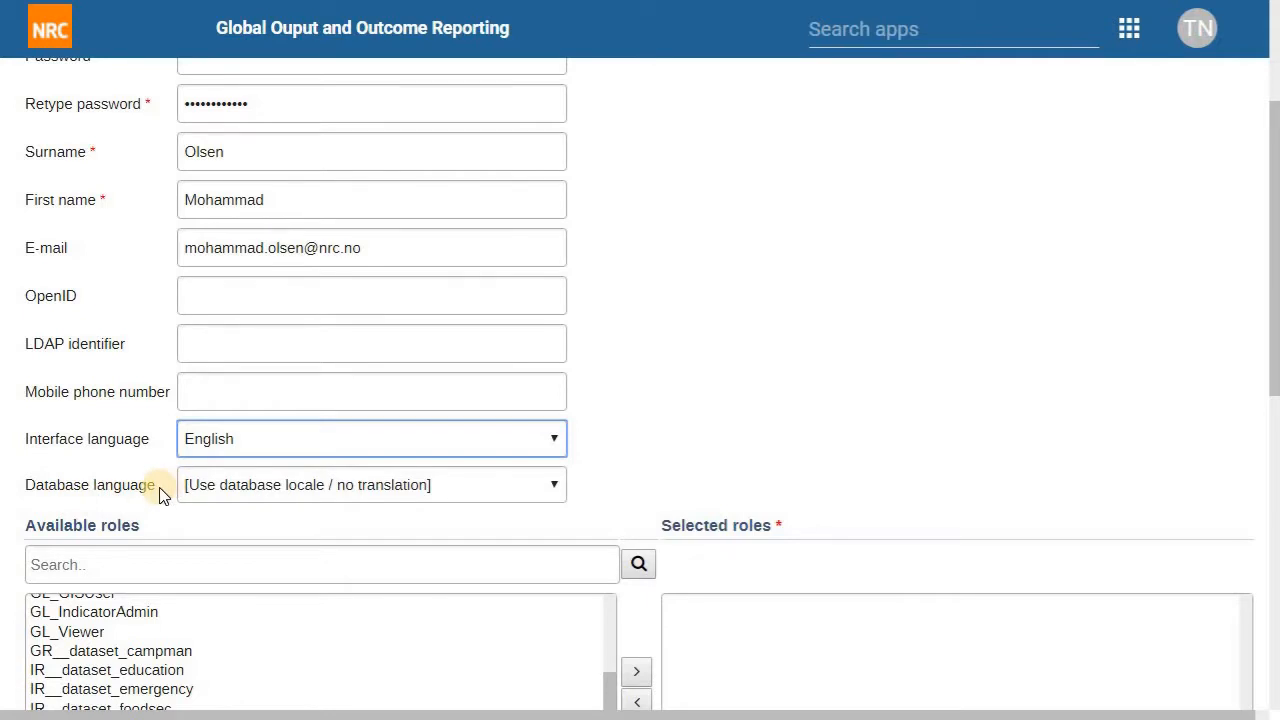
{"action": "left_click", "coordinate": [245, 495]}
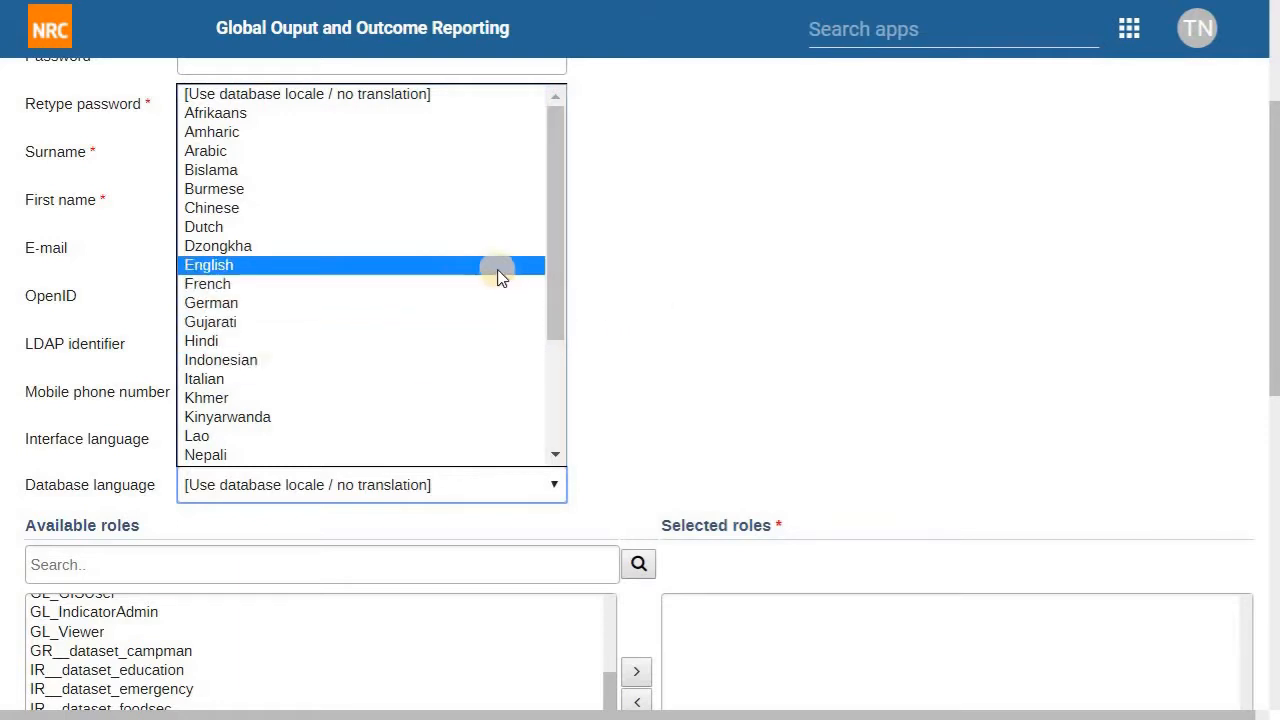
{"action": "left_click", "coordinate": [699, 305]}
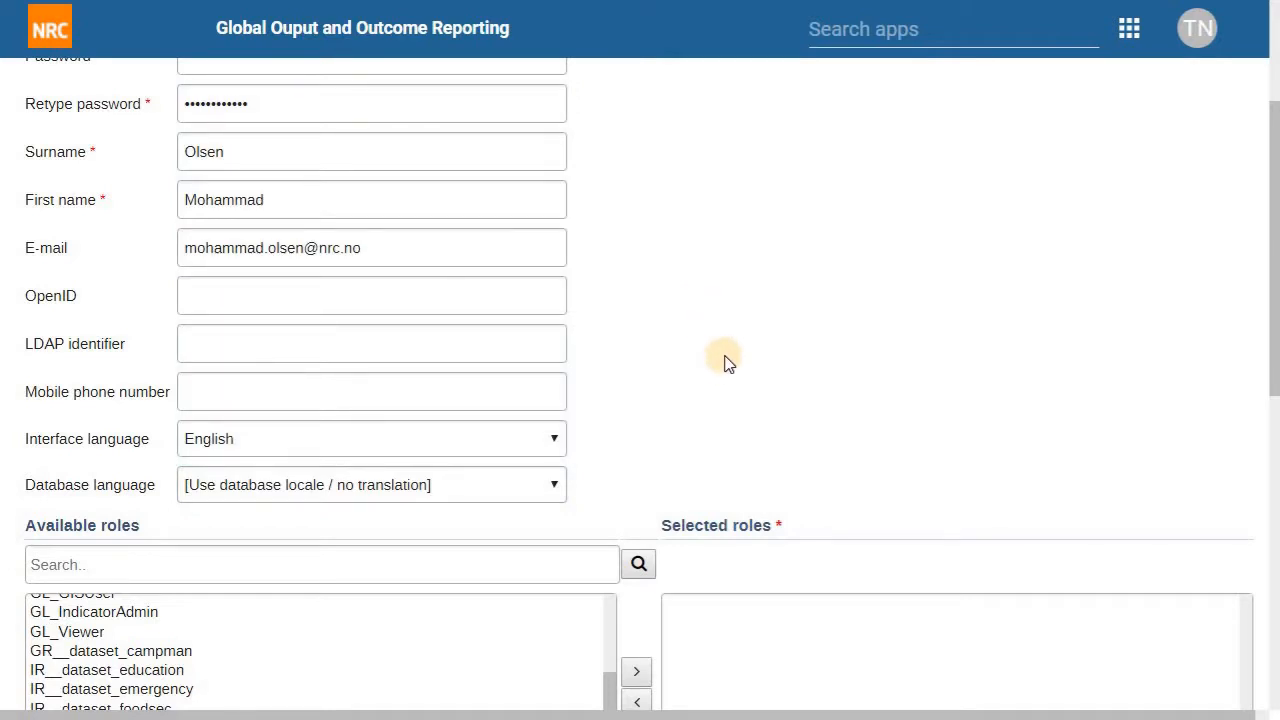
{"action": "scroll", "coordinate": [727, 363], "scroll_direction": "down", "scroll_amount": 3}
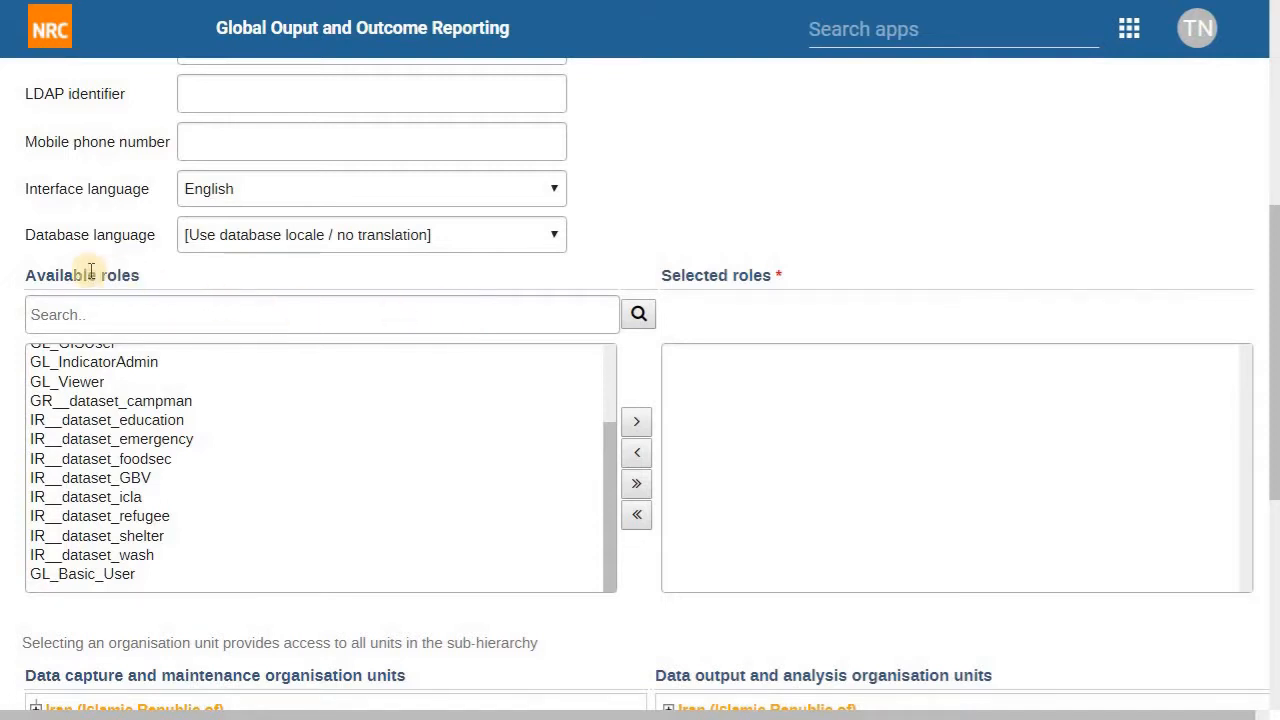
Step: Browse the available roles and assign only GL_Basic_User to the new user
{"action": "left_click_drag", "start_coordinate": [28, 275], "coordinate": [146, 279]}
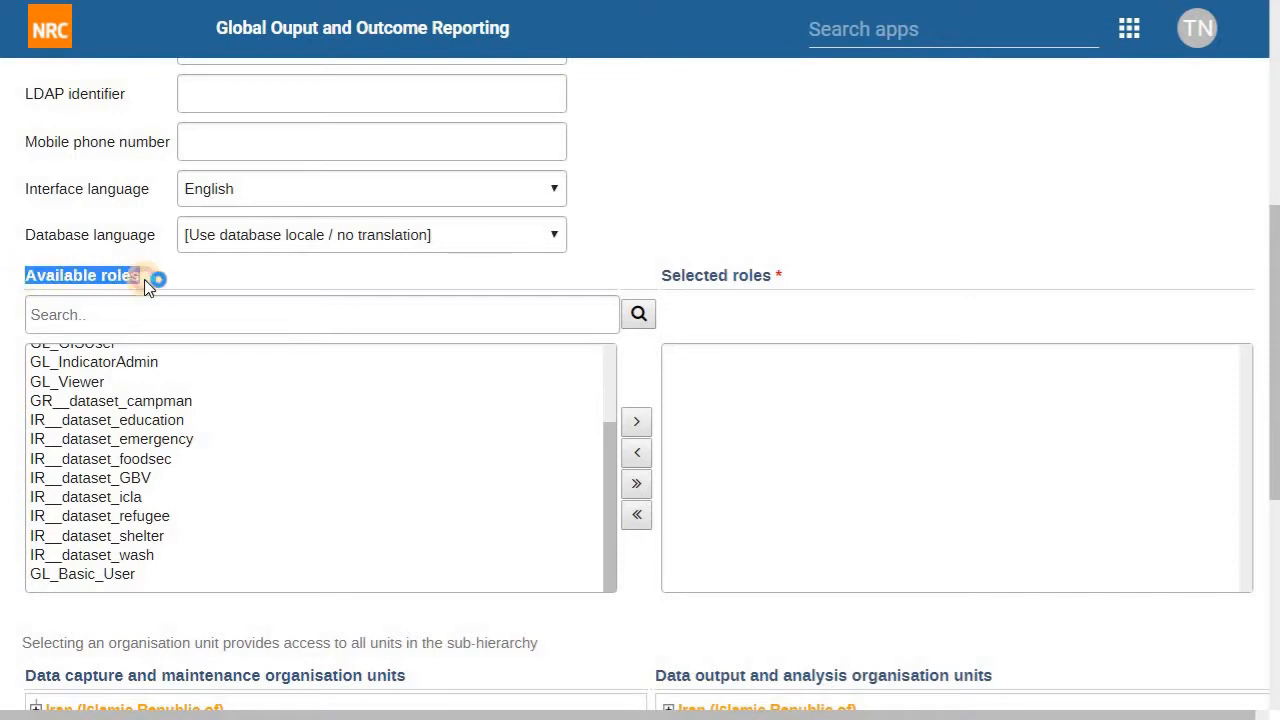
{"action": "left_click", "coordinate": [193, 453]}
{"action": "scroll", "coordinate": [191, 449], "scroll_direction": "up", "scroll_amount": 3}
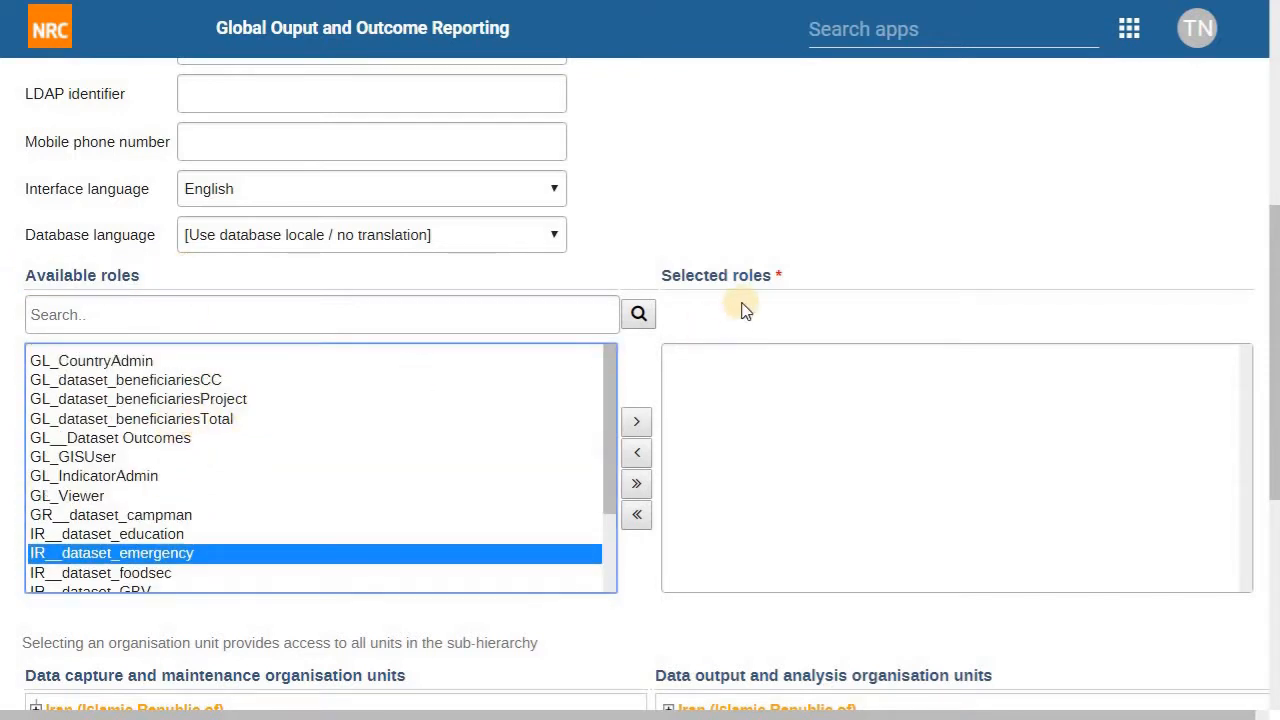
{"action": "left_click", "coordinate": [175, 479]}
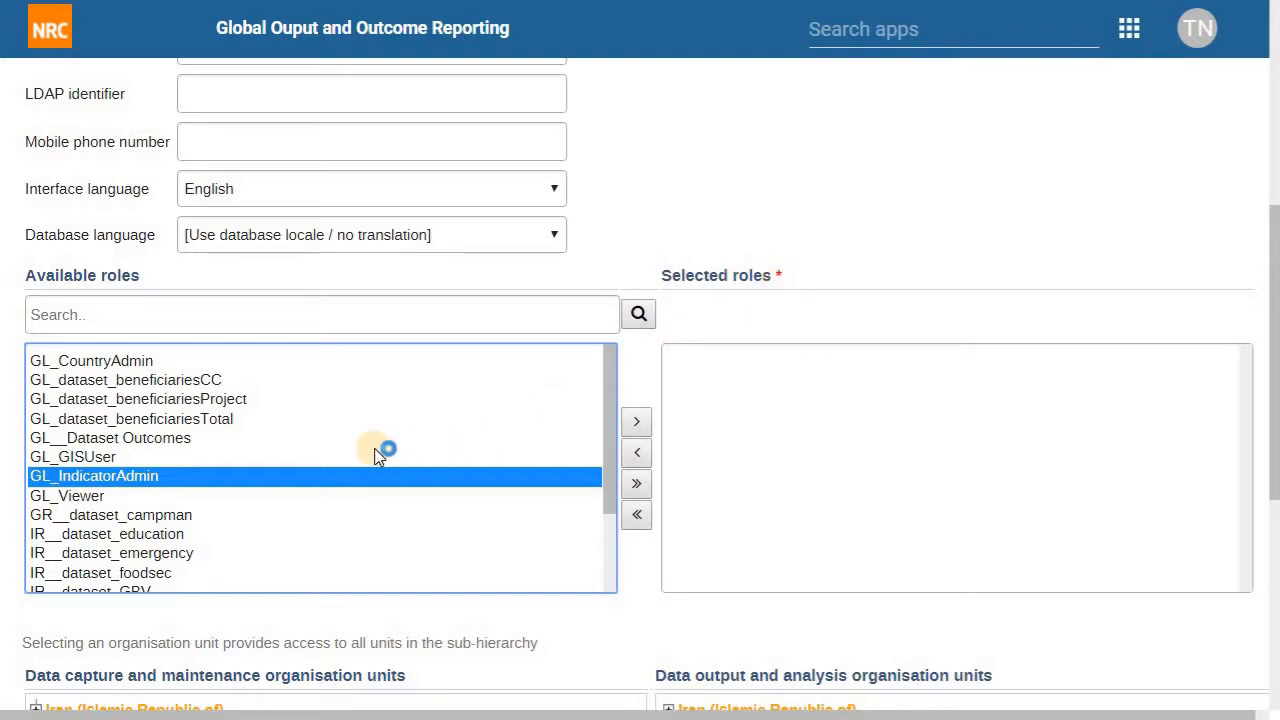
{"action": "left_click", "coordinate": [320, 441]}
{"action": "scroll", "coordinate": [322, 452], "scroll_direction": "down", "scroll_amount": 3}
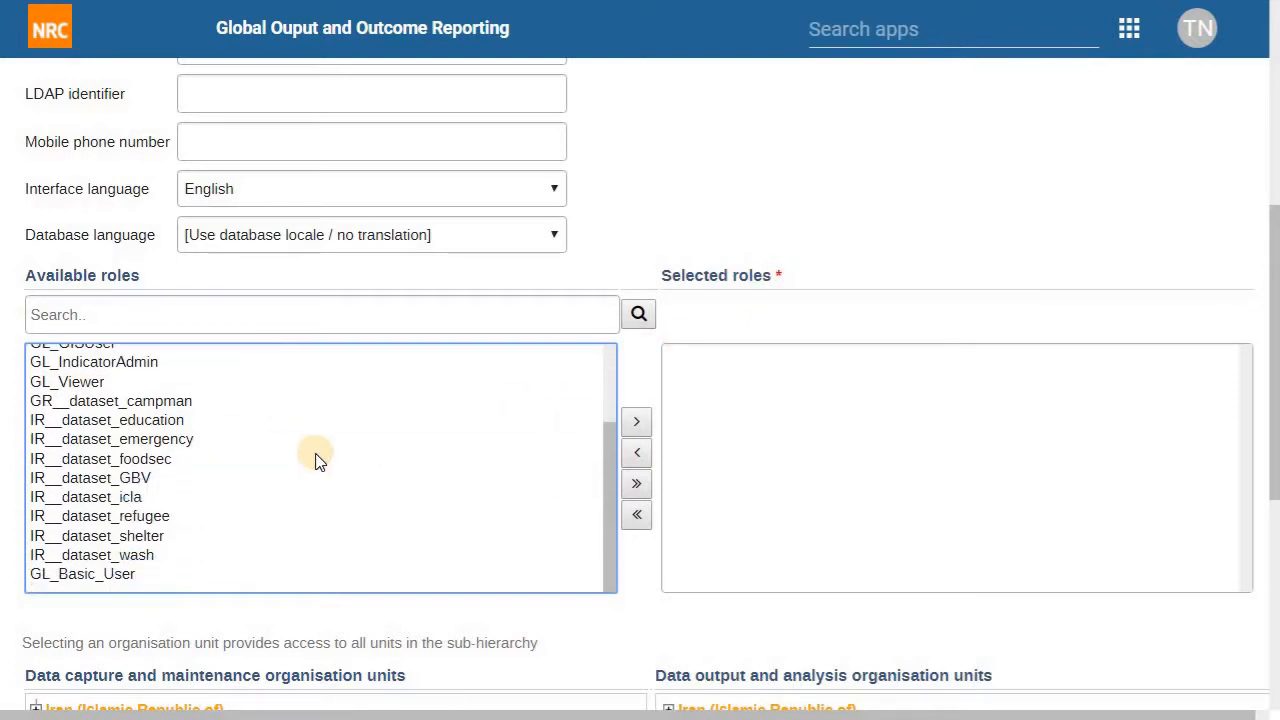
{"action": "left_click", "coordinate": [145, 575]}
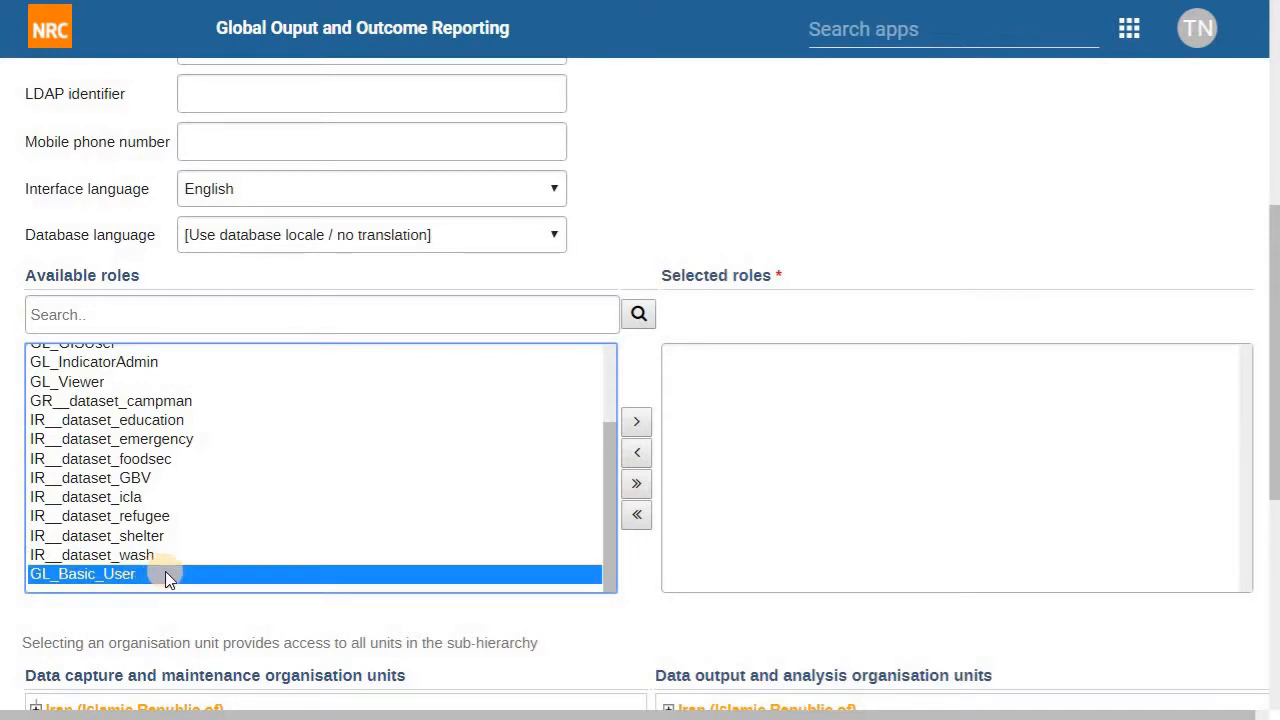
{"action": "double_click", "coordinate": [165, 574]}
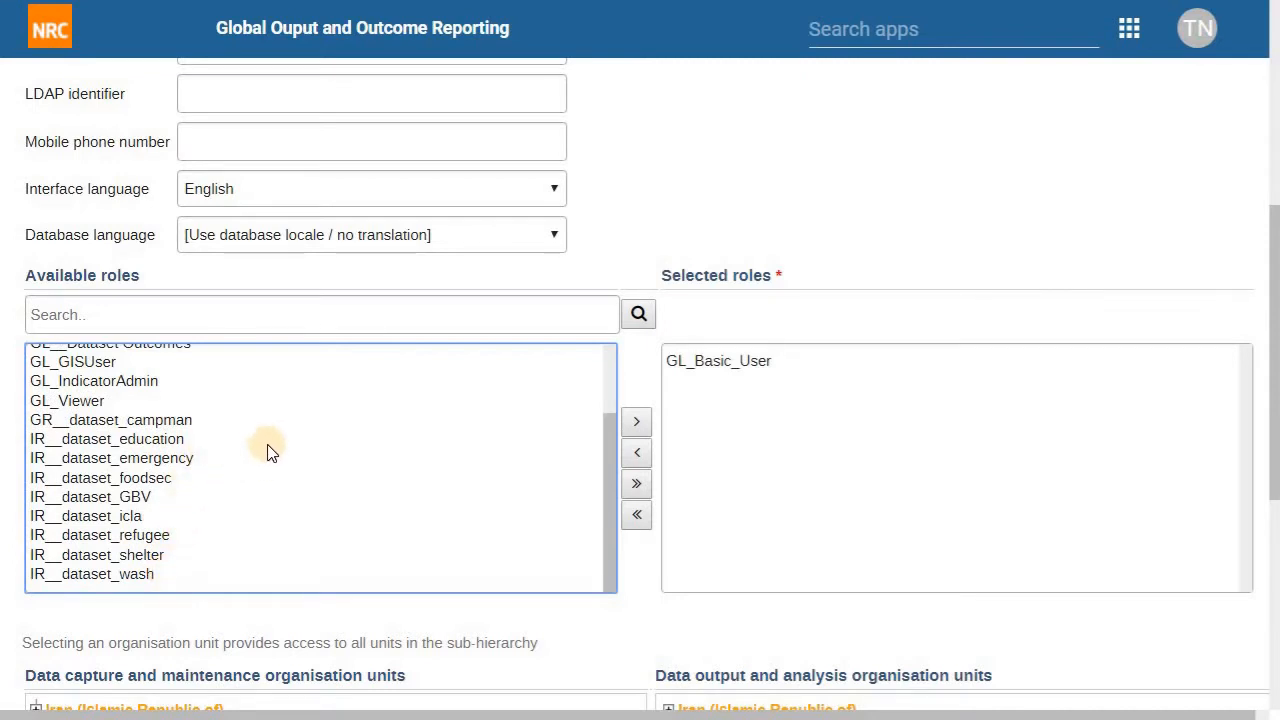
{"action": "left_click", "coordinate": [305, 441]}
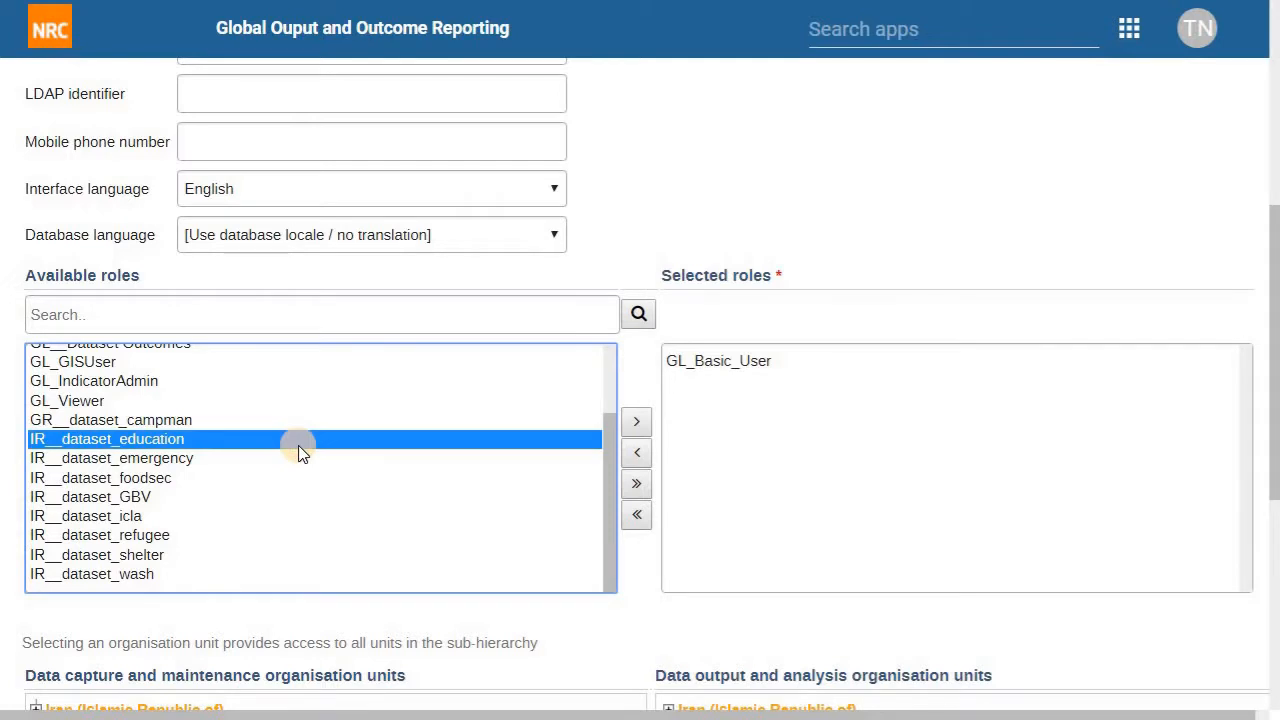
{"action": "scroll", "coordinate": [300, 450], "scroll_direction": "up", "scroll_amount": 1}
{"action": "scroll", "coordinate": [314, 477], "scroll_direction": "down", "scroll_amount": 1}
{"action": "left_click", "coordinate": [625, 578]}
{"action": "scroll", "coordinate": [630, 560], "scroll_direction": "down", "scroll_amount": 3}
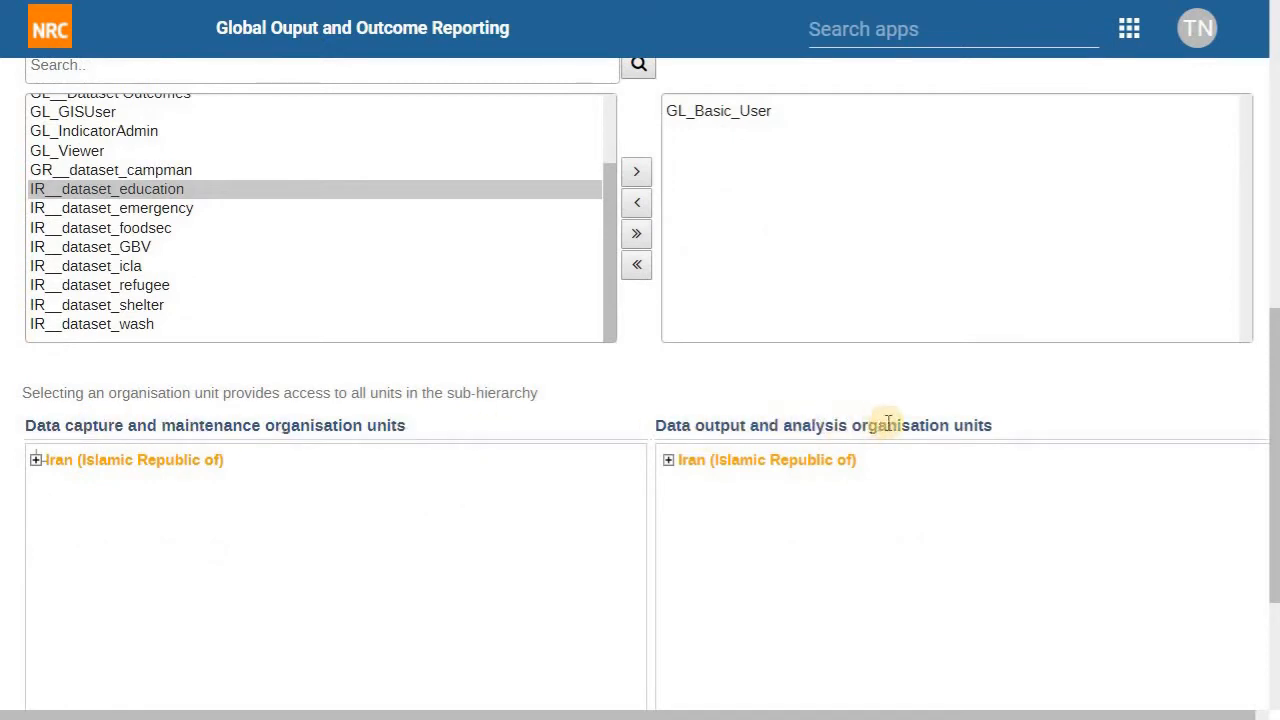
Step: Expand Iran > Central AO > Qom and Tehran > Theran in the data capture tree
{"action": "scroll", "coordinate": [757, 409], "scroll_direction": "down", "scroll_amount": 1}
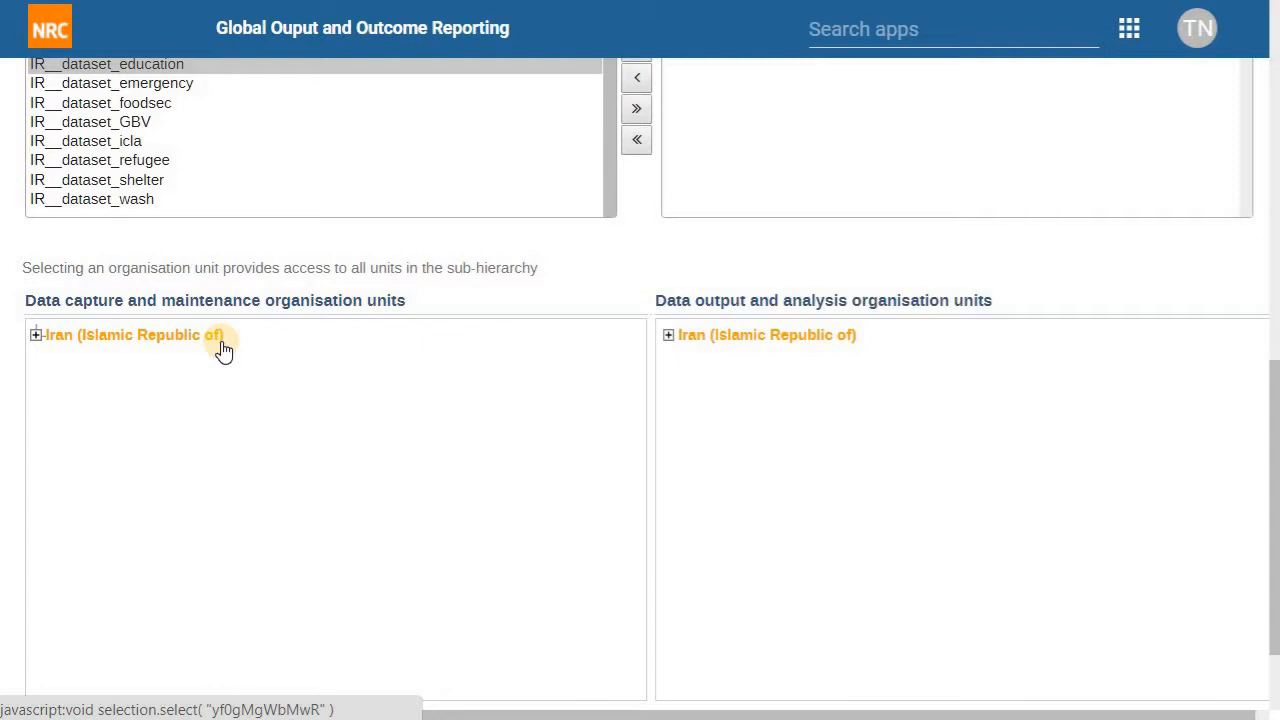
{"action": "left_click", "coordinate": [36, 336]}
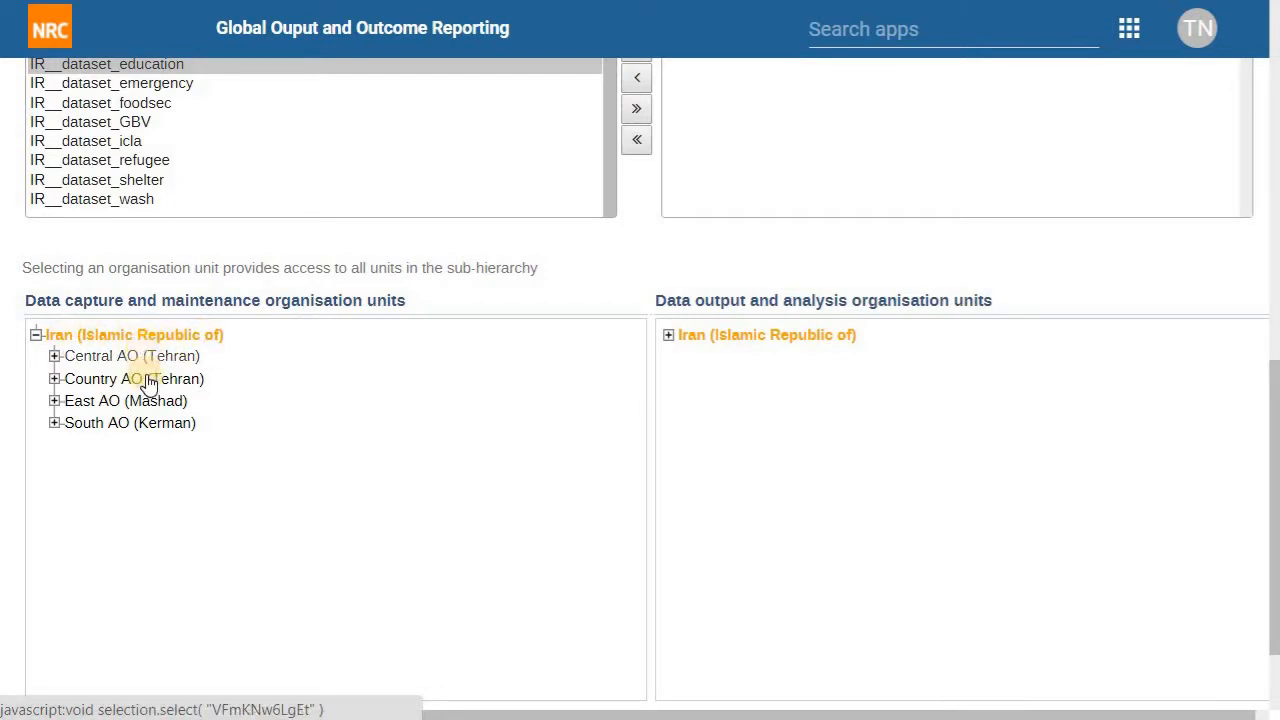
{"action": "left_click", "coordinate": [54, 356]}
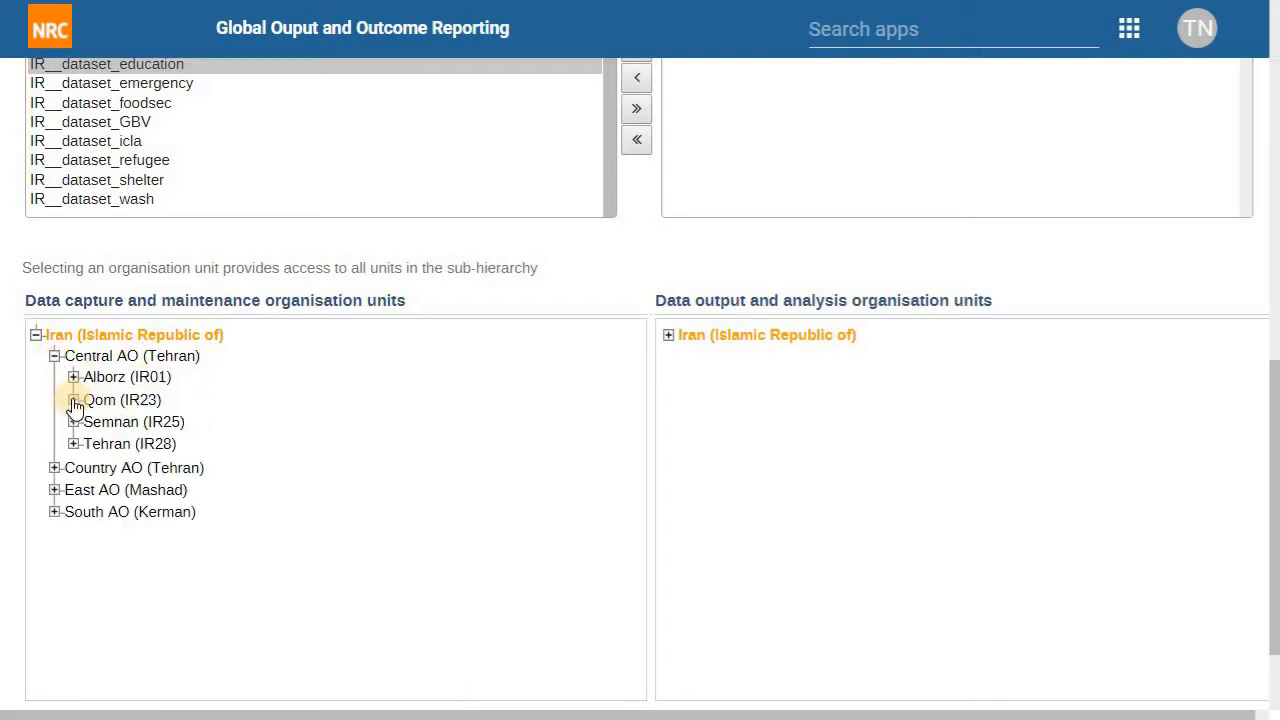
{"action": "left_click", "coordinate": [73, 400]}
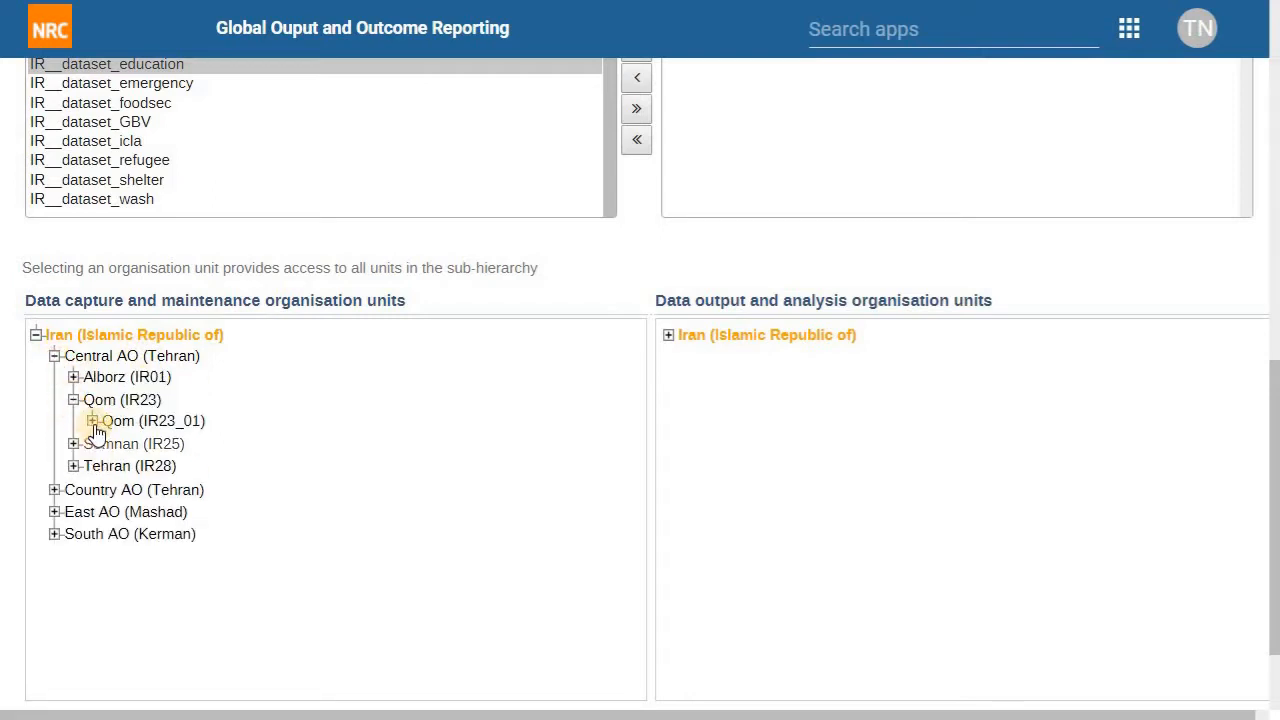
{"action": "left_click", "coordinate": [92, 421]}
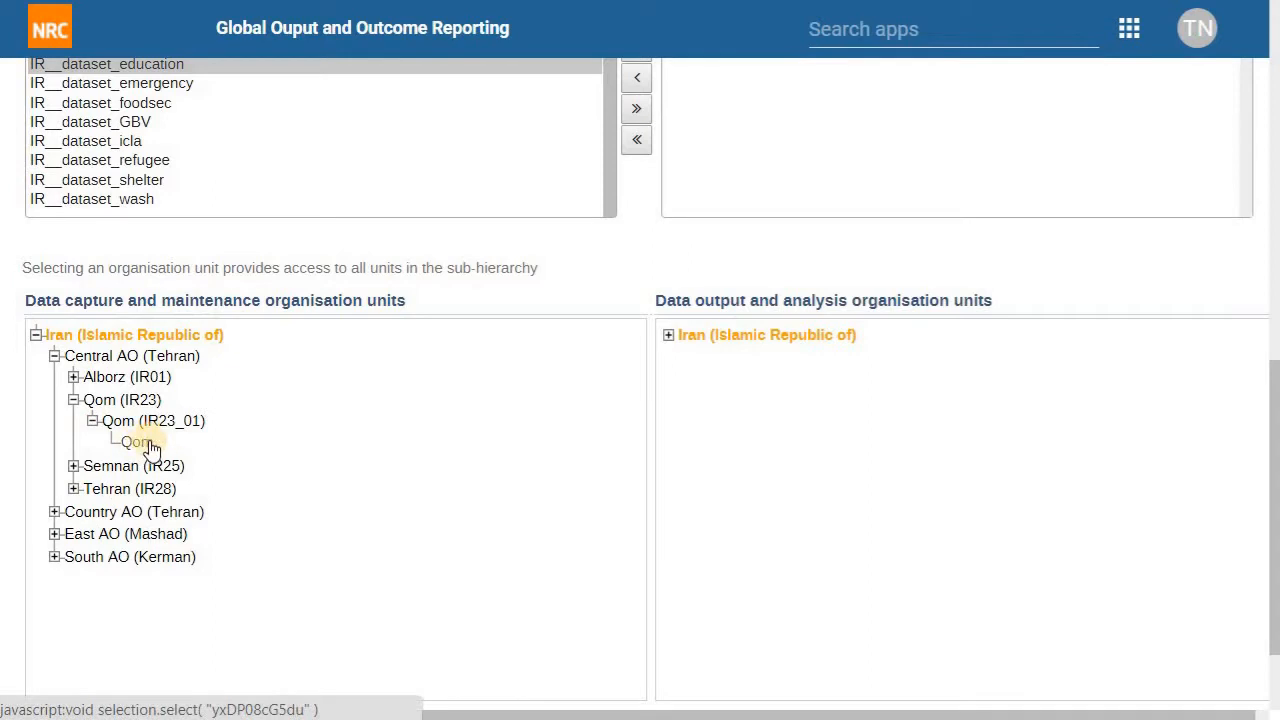
{"action": "left_click", "coordinate": [74, 488]}
{"action": "left_click", "coordinate": [90, 665]}
Step: Select Qom and Tehran Programme Office as data capture organisation units
{"action": "scroll", "coordinate": [150, 612], "scroll_direction": "down", "scroll_amount": 1}
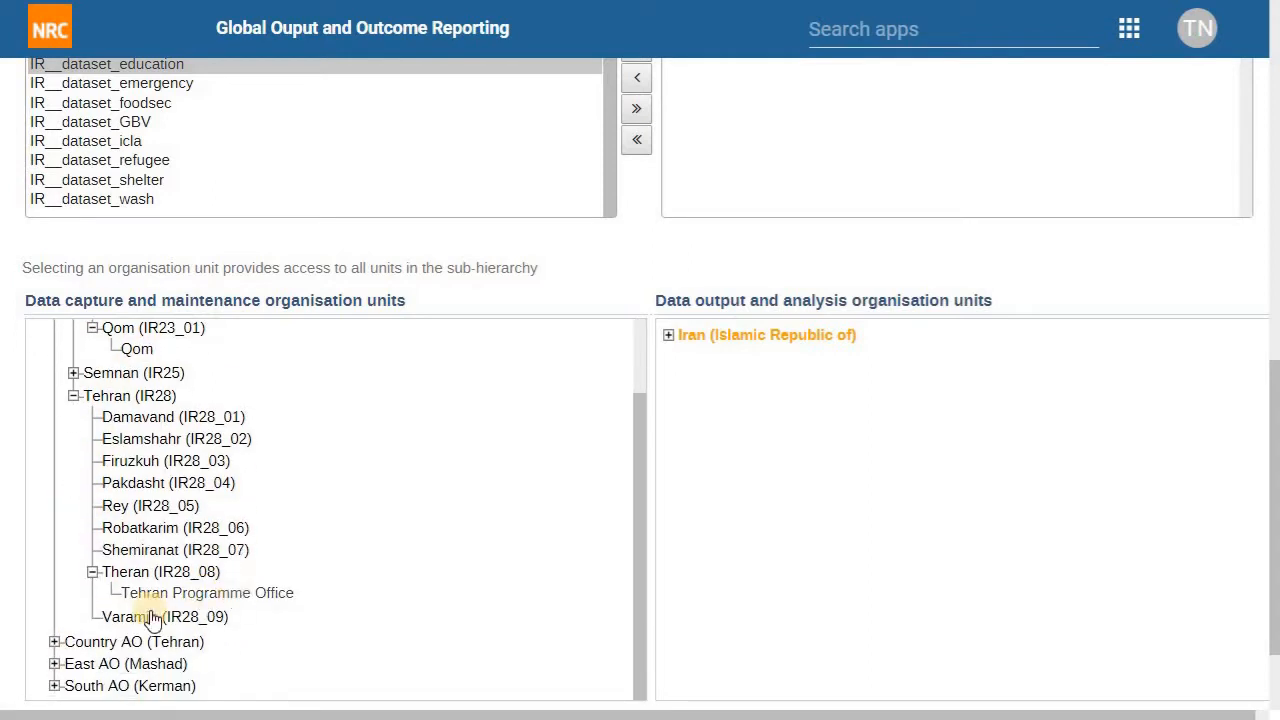
{"action": "scroll", "coordinate": [295, 510], "scroll_direction": "up", "scroll_amount": 1}
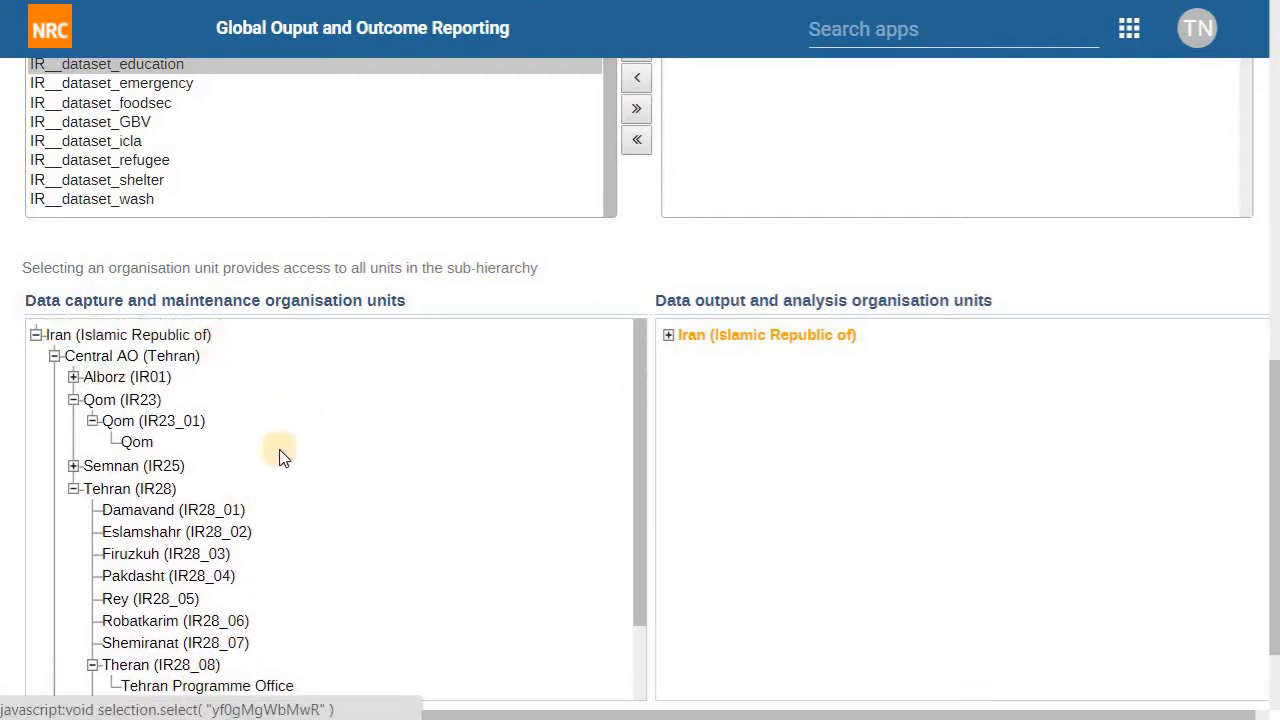
{"action": "left_click", "coordinate": [150, 447]}
{"action": "scroll", "coordinate": [229, 545], "scroll_direction": "down", "scroll_amount": 1}
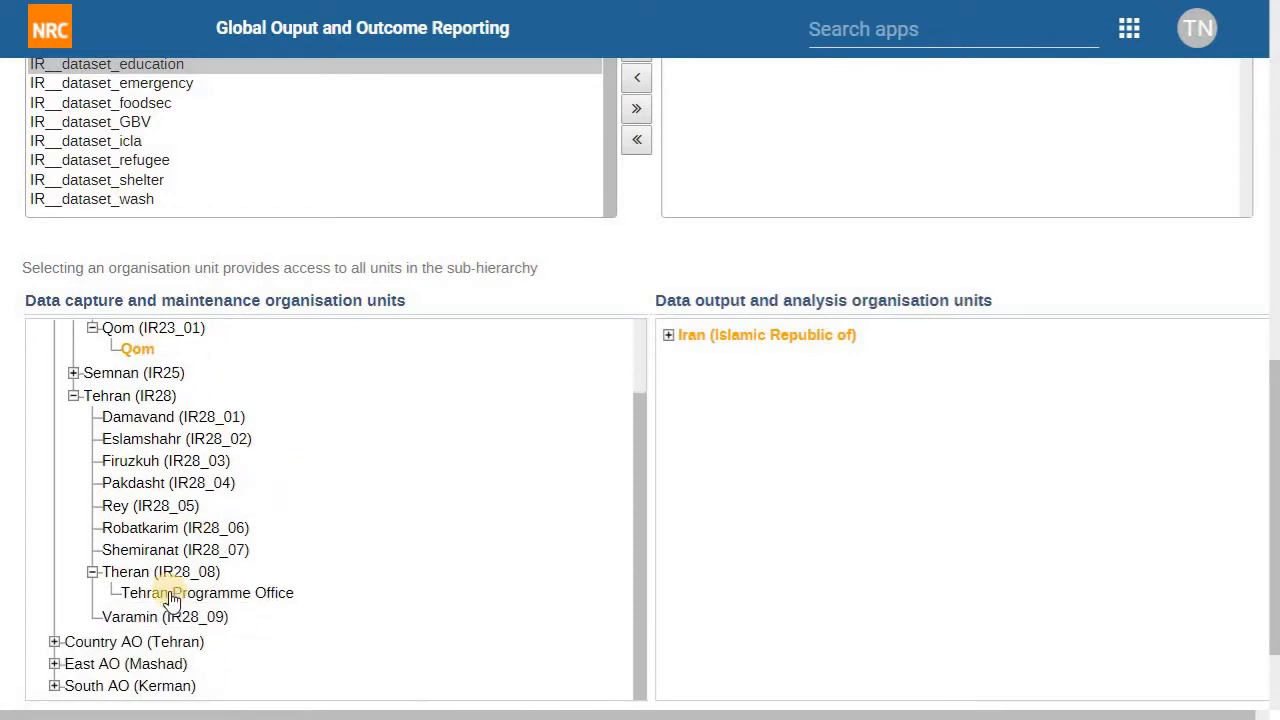
{"action": "left_click", "coordinate": [171, 592]}
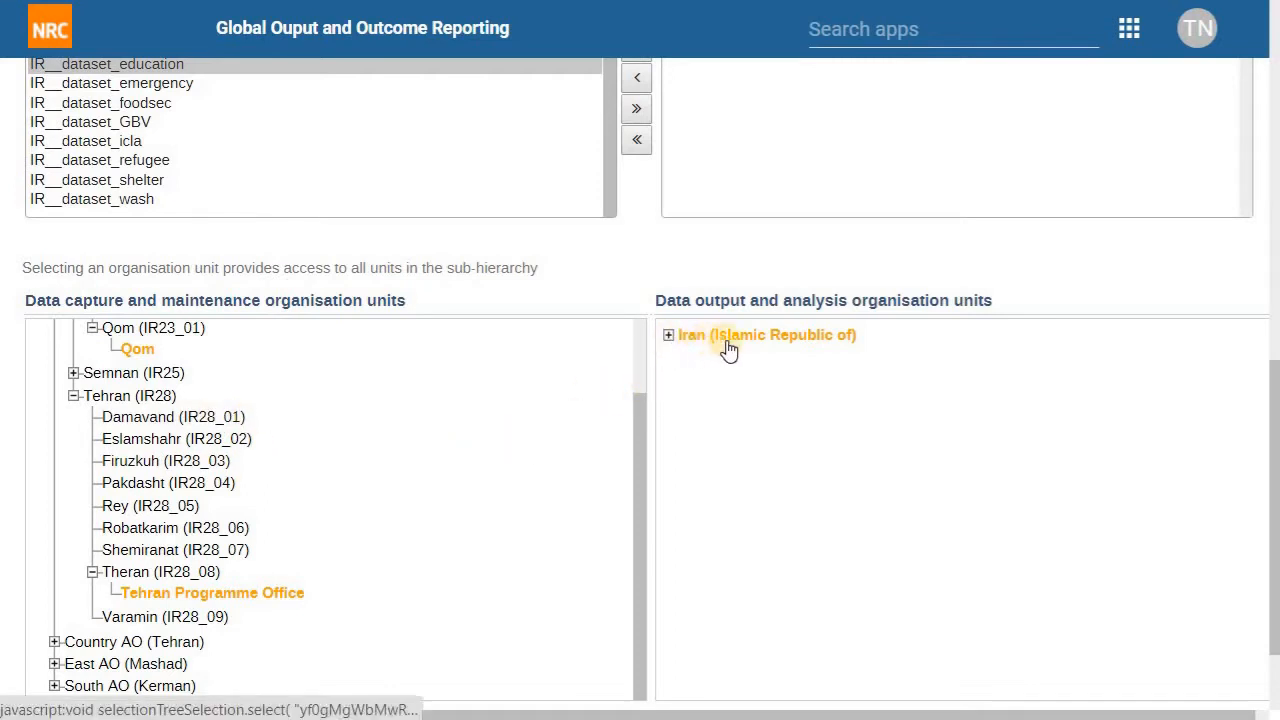
Step: Expand Iran in the Data output and analysis tree to show its AO regions
{"action": "left_click", "coordinate": [668, 335]}
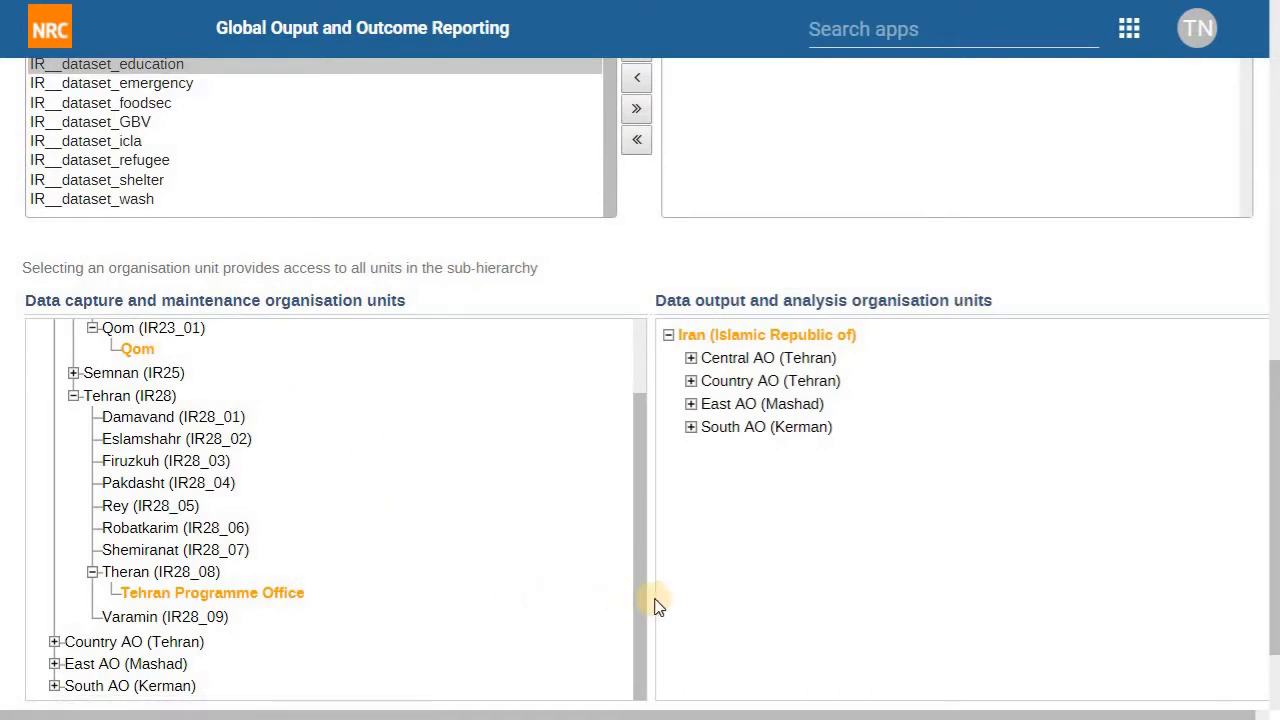
{"action": "scroll", "coordinate": [655, 604], "scroll_direction": "down", "scroll_amount": 2}
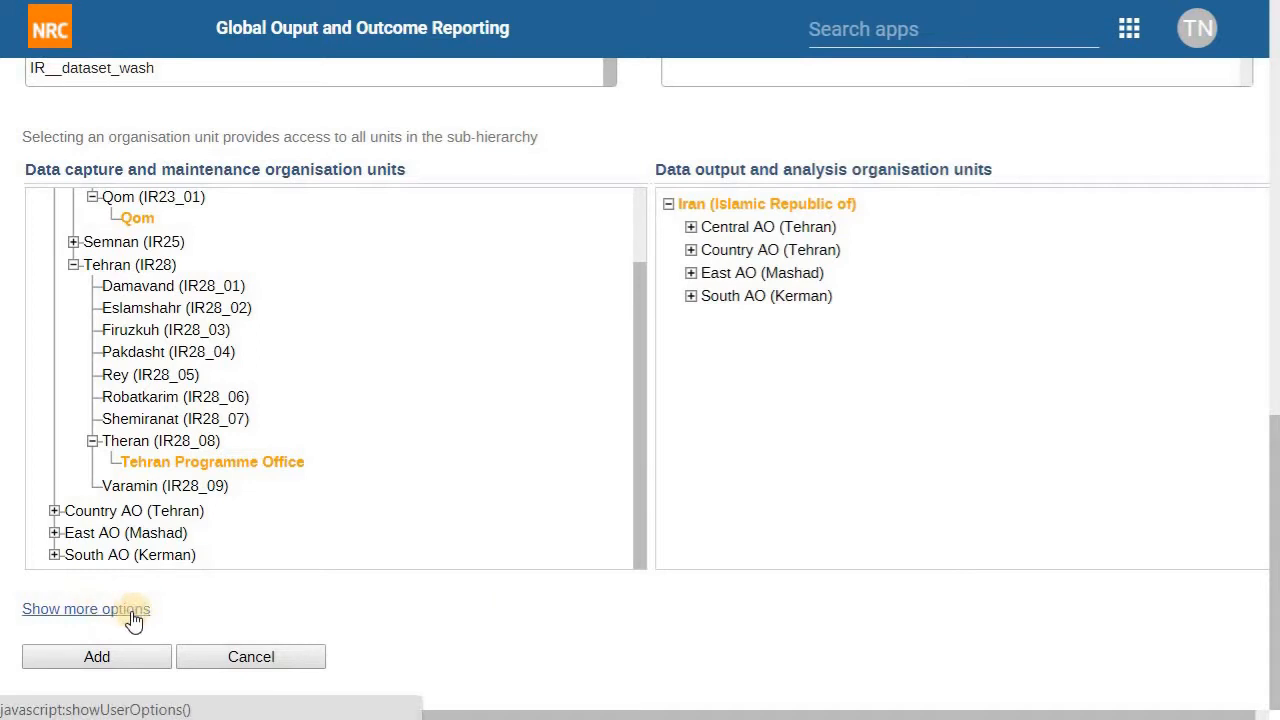
Step: Show more options and add IR_Users to the new user's selected user groups
{"action": "left_click", "coordinate": [67, 610]}
{"action": "scroll", "coordinate": [120, 540], "scroll_direction": "down", "scroll_amount": 2}
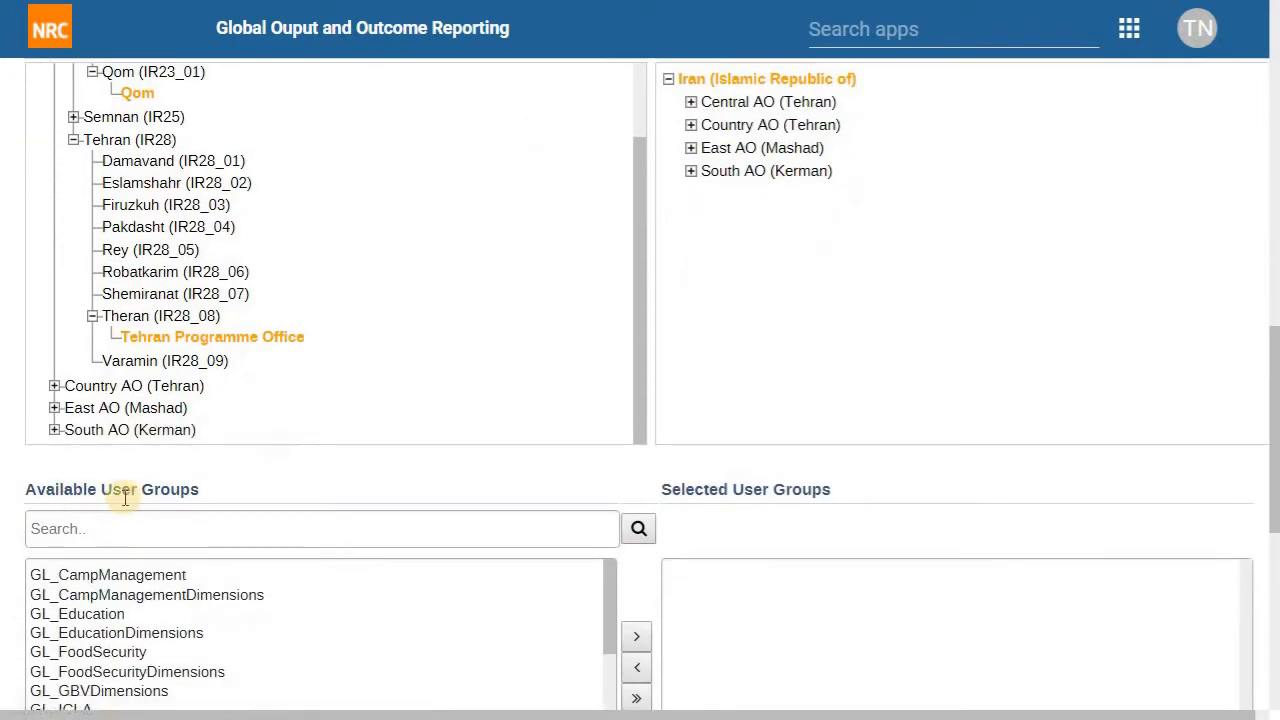
{"action": "scroll", "coordinate": [340, 420], "scroll_direction": "down", "scroll_amount": 3}
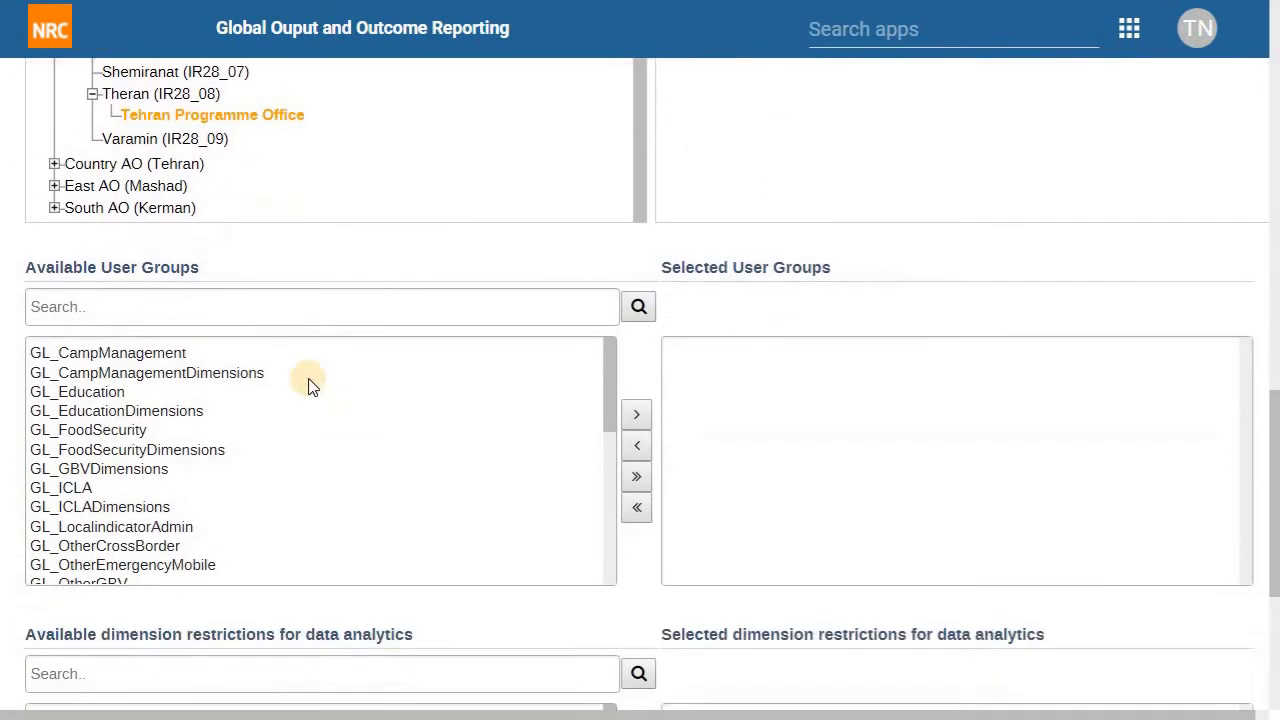
{"action": "scroll", "coordinate": [310, 385], "scroll_direction": "down", "scroll_amount": 1}
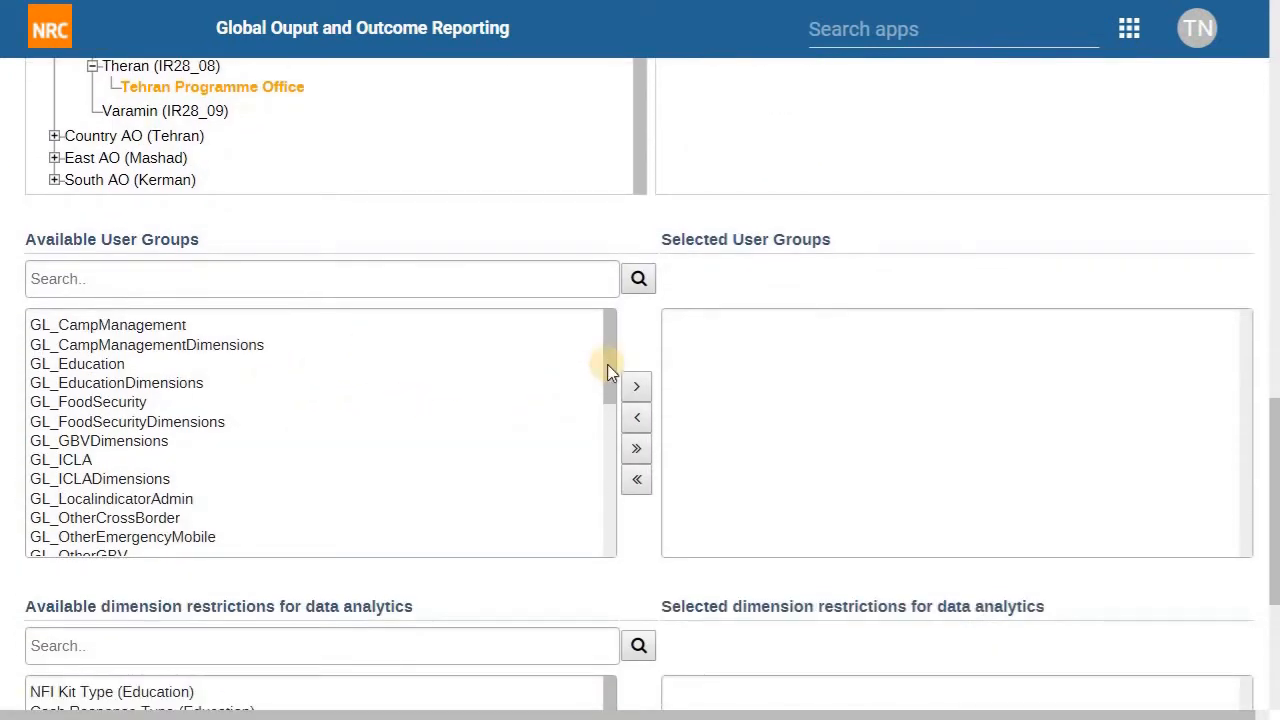
{"action": "left_click_drag", "start_coordinate": [607, 364], "coordinate": [621, 531]}
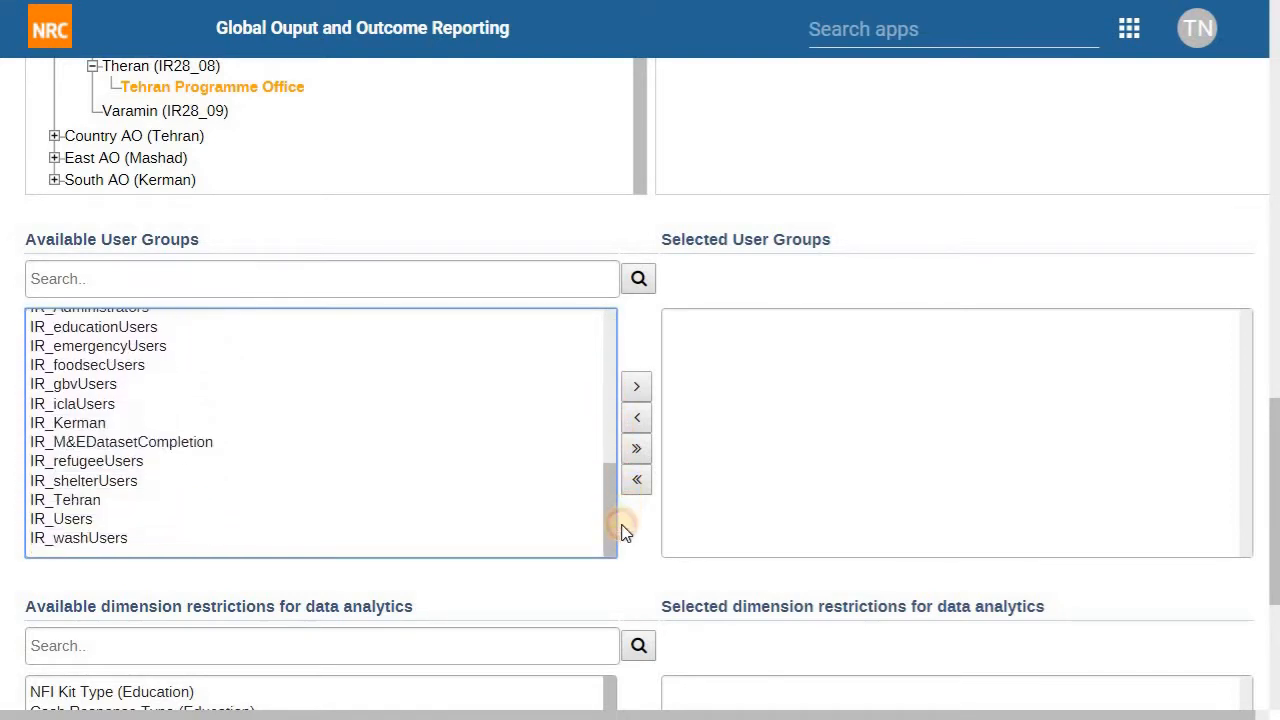
{"action": "left_click", "coordinate": [113, 519]}
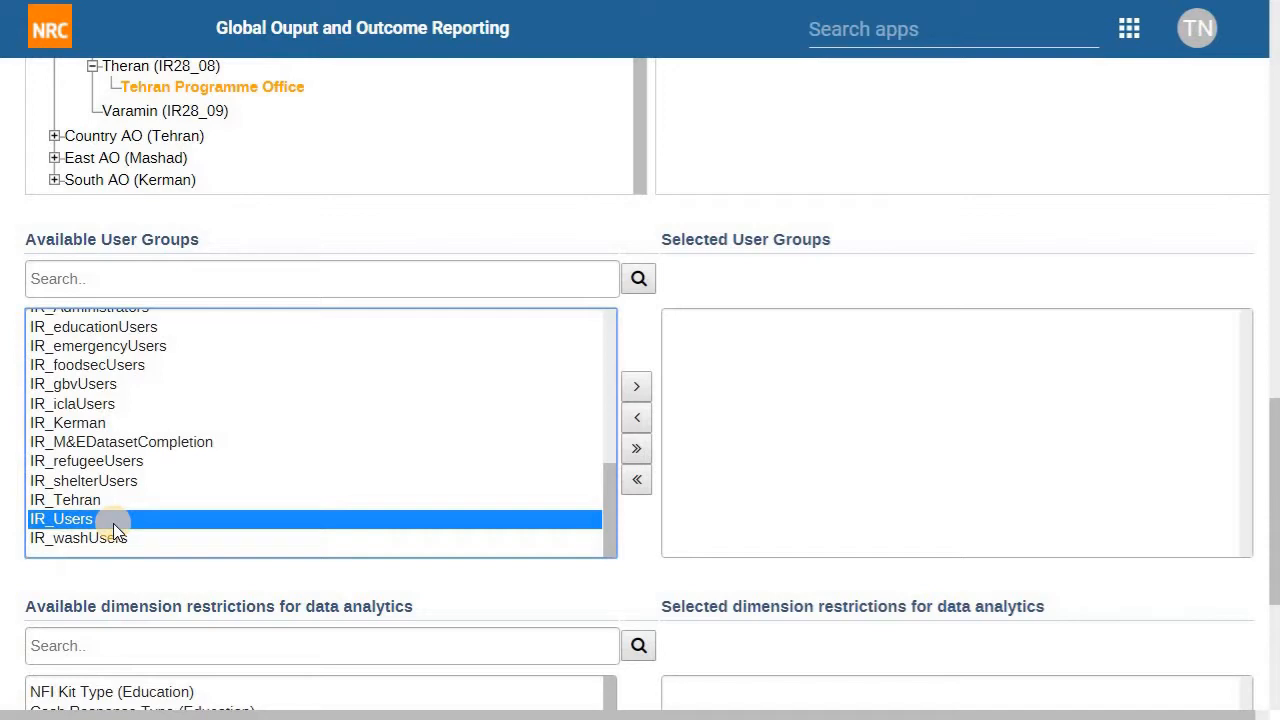
{"action": "left_click", "coordinate": [636, 386]}
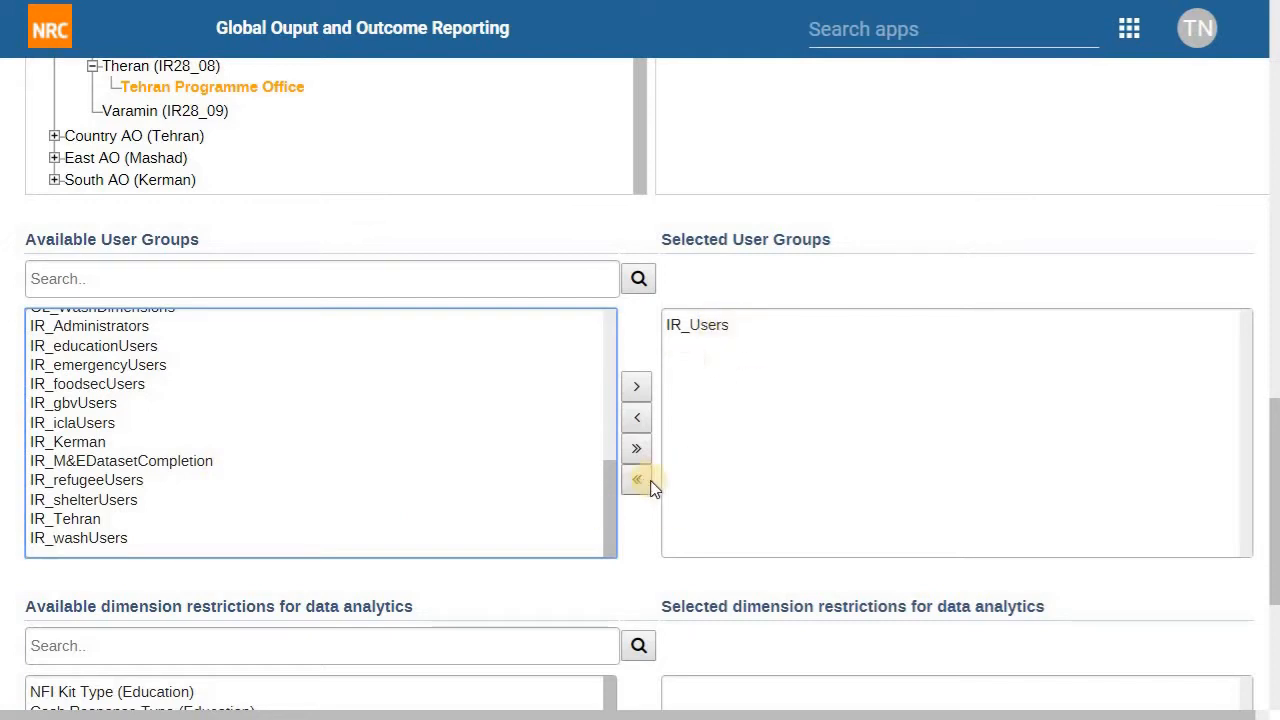
Step: Add Project as a dimension restriction, remove it again, and save the new user with none
{"action": "scroll", "coordinate": [632, 530], "scroll_direction": "down", "scroll_amount": 2}
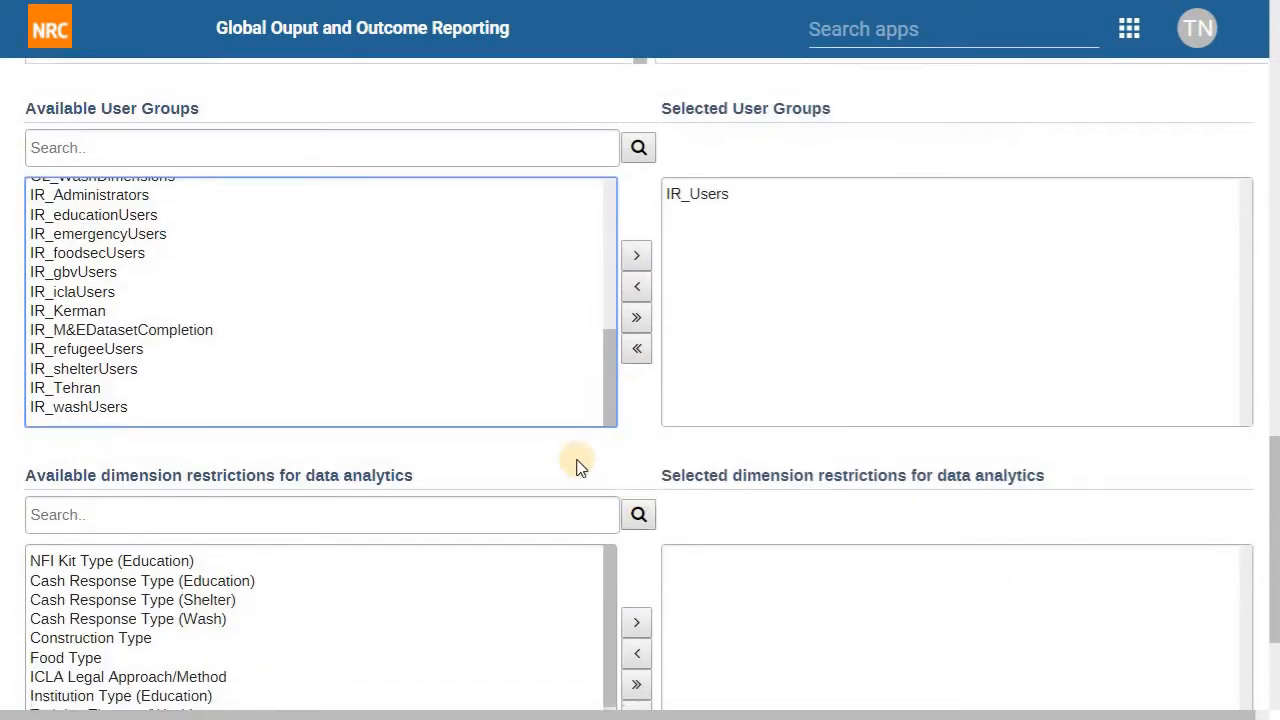
{"action": "scroll", "coordinate": [580, 463], "scroll_direction": "down", "scroll_amount": 2}
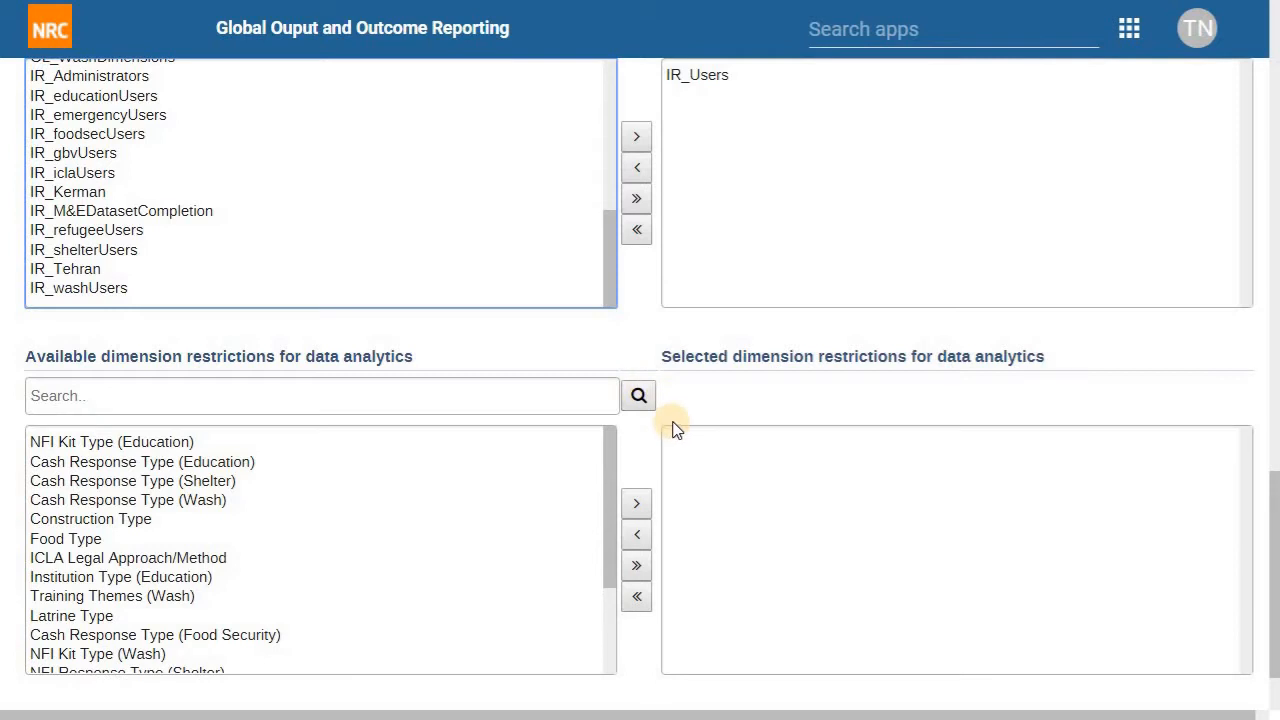
{"action": "scroll", "coordinate": [645, 443], "scroll_direction": "down", "scroll_amount": 2}
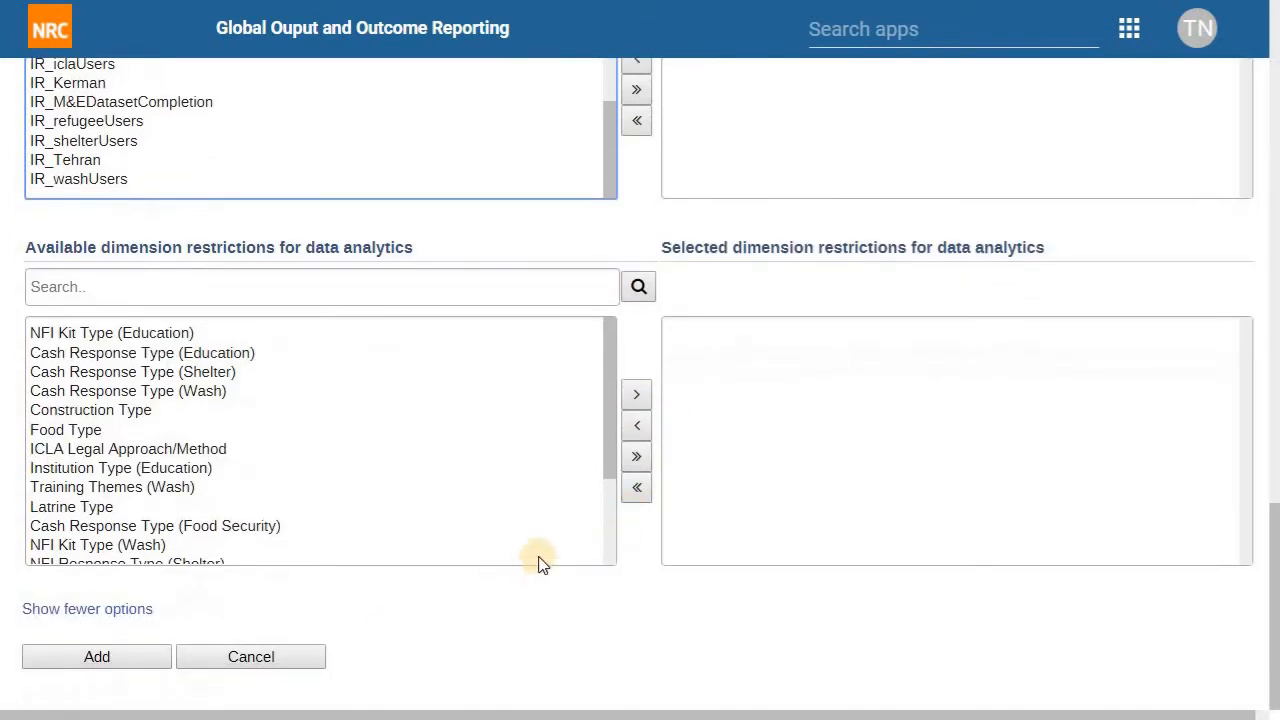
{"action": "scroll", "coordinate": [278, 470], "scroll_direction": "down", "scroll_amount": 2}
{"action": "scroll", "coordinate": [278, 470], "scroll_direction": "down", "scroll_amount": 1}
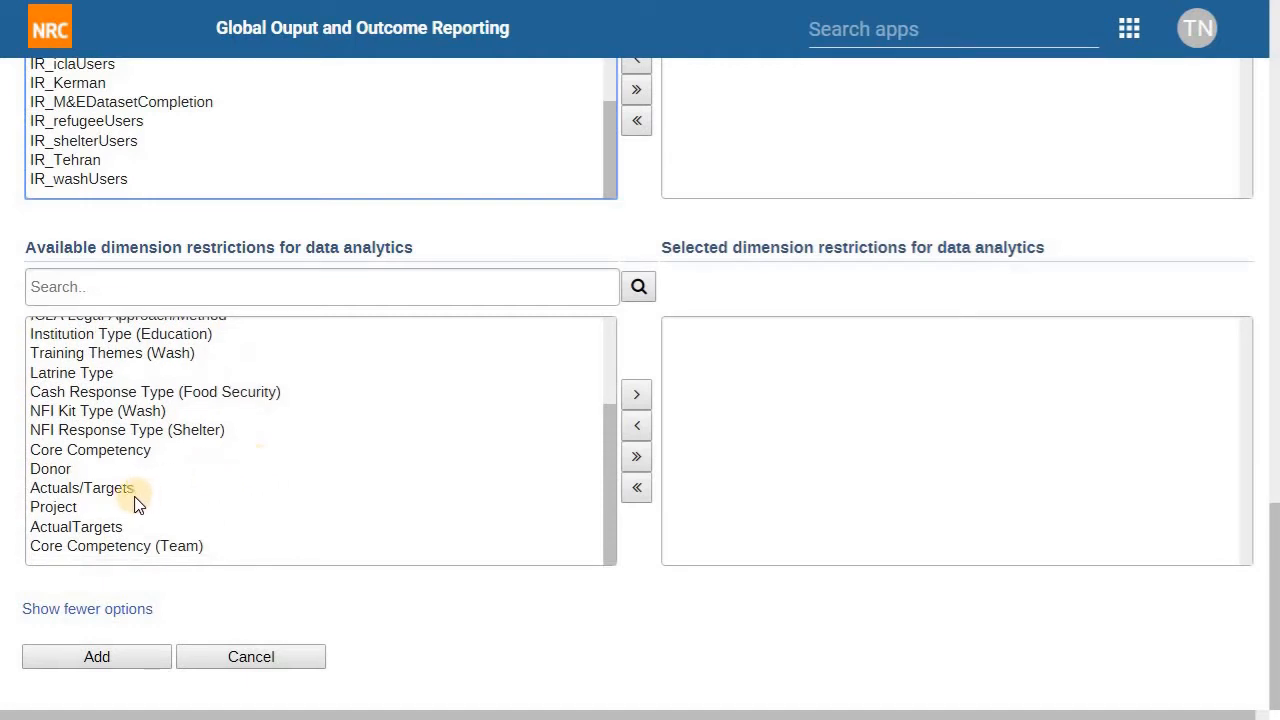
{"action": "double_click", "coordinate": [75, 508]}
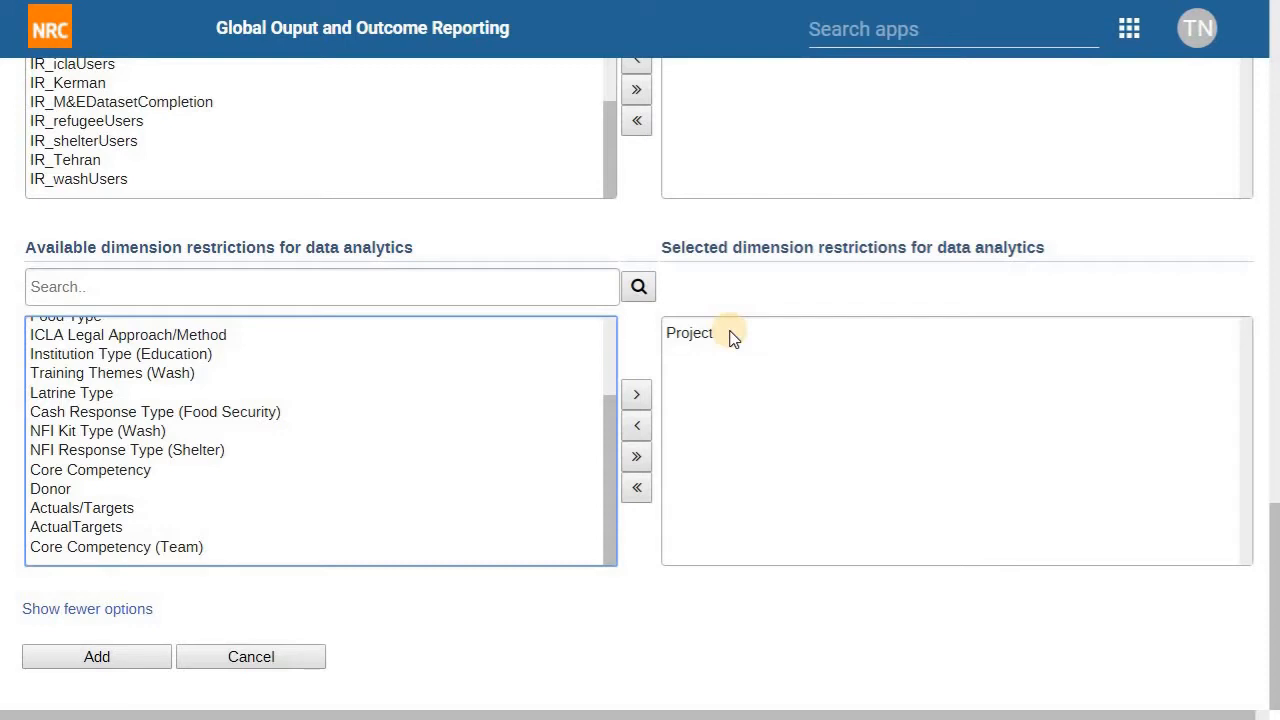
{"action": "double_click", "coordinate": [731, 335]}
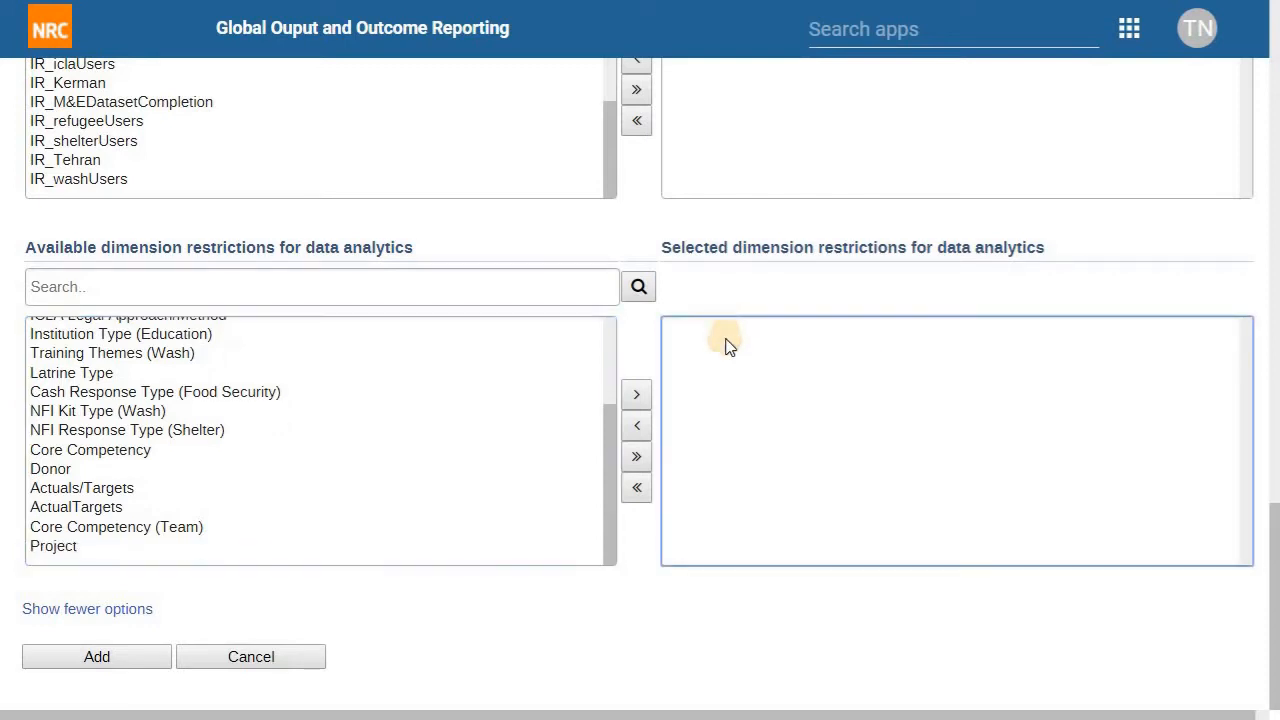
{"action": "left_click", "coordinate": [140, 658]}
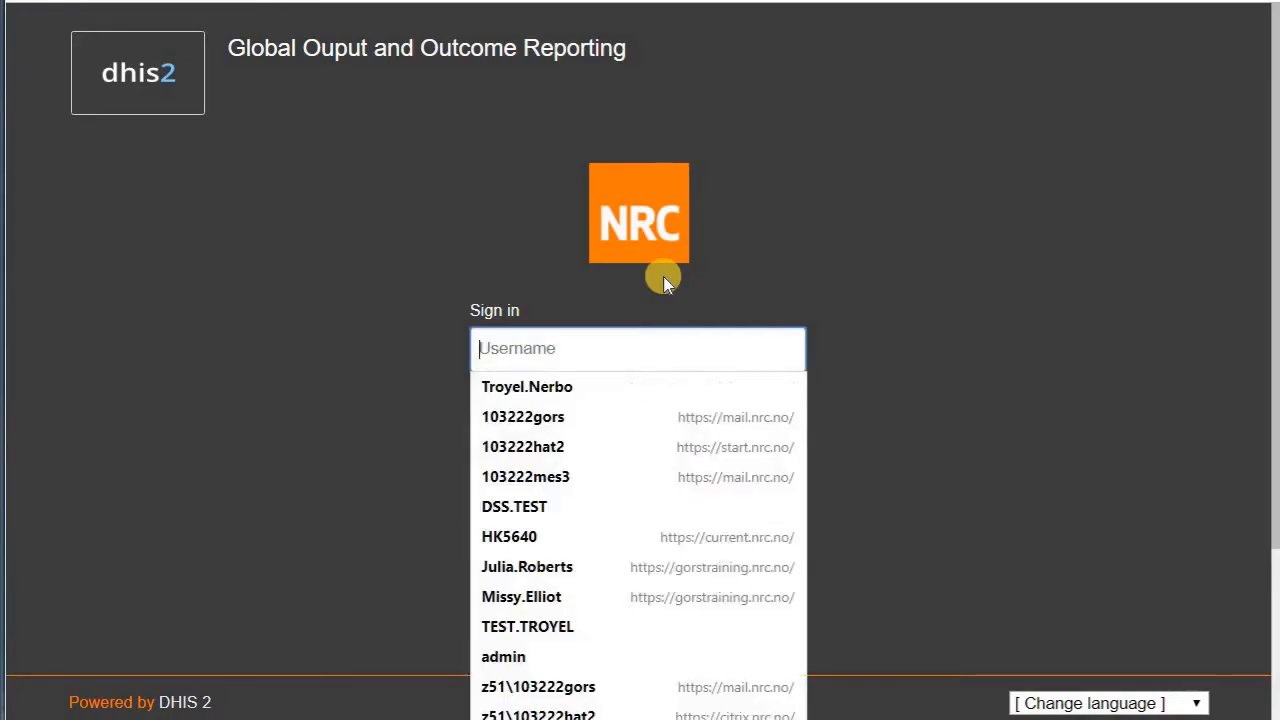
Step: Sign in with the new user's username, fixing its typo, and the account password
{"action": "key", "text": "Tab"}
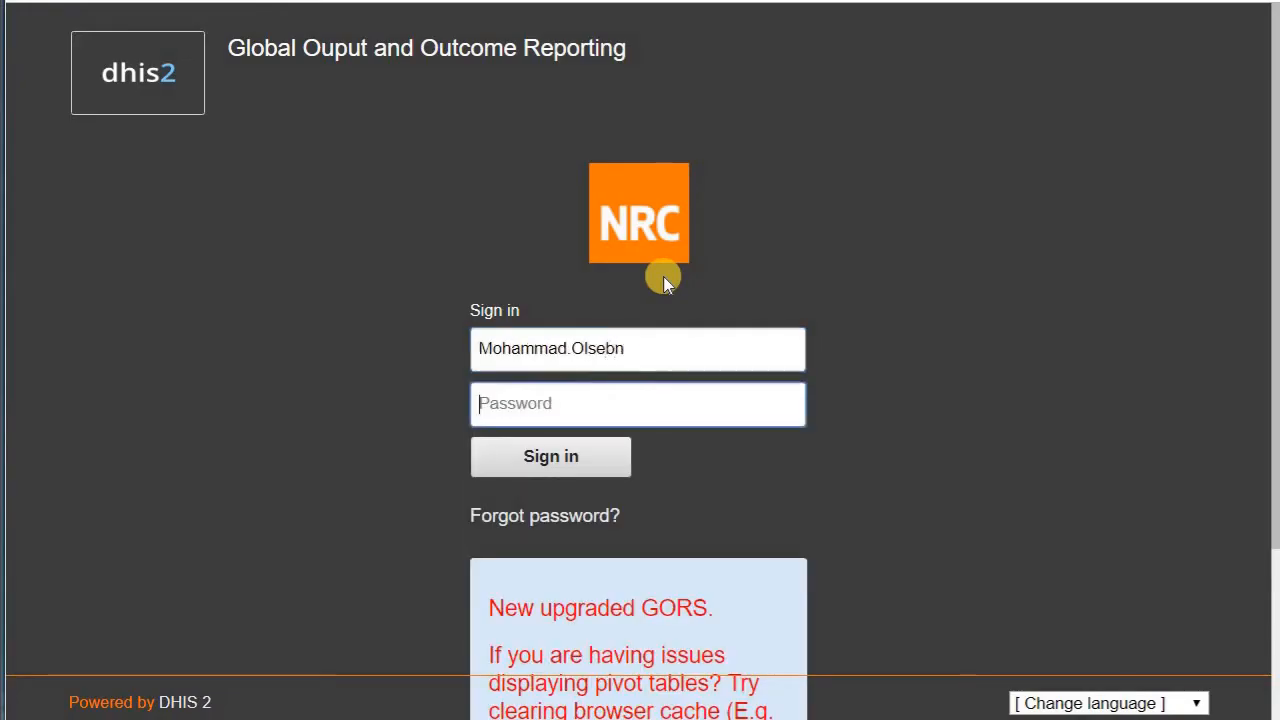
{"action": "key", "text": "shift+Tab"}
{"action": "key", "text": "End"}
{"action": "key", "text": "BackSpace"}
{"action": "key", "text": "BackSpace"}
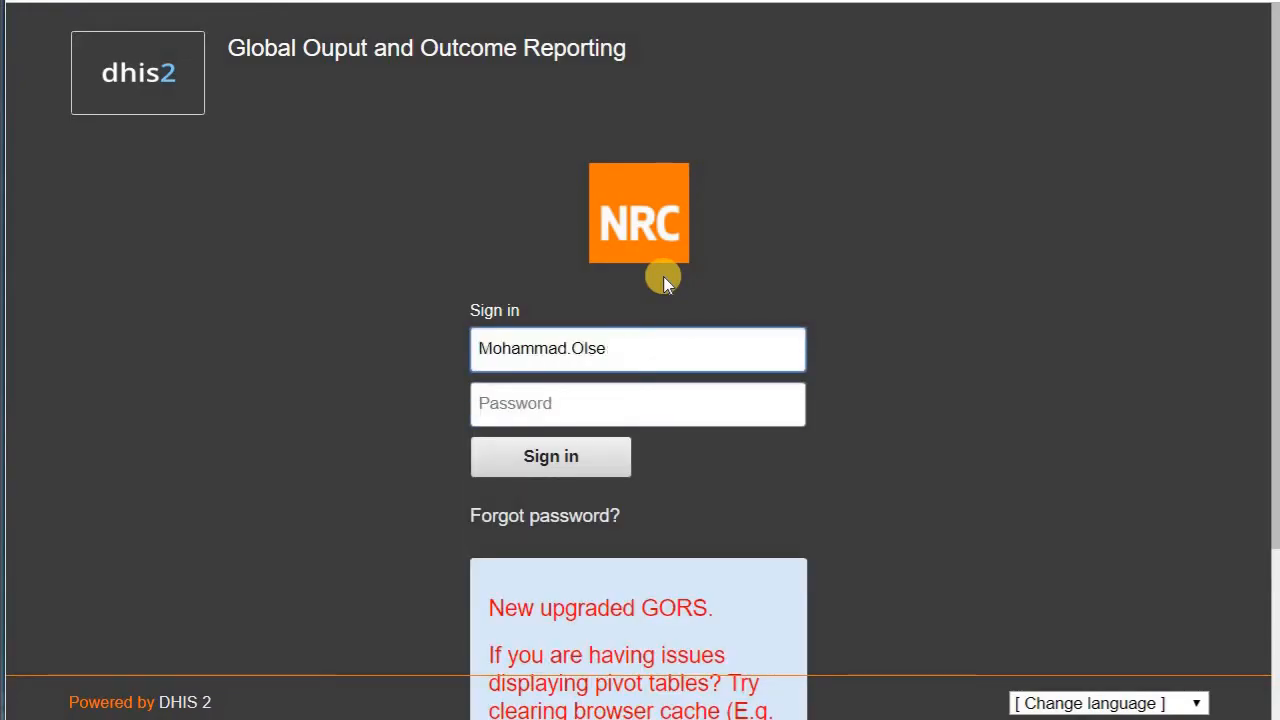
{"action": "type", "text": "n"}
{"action": "key", "text": "Tab"}
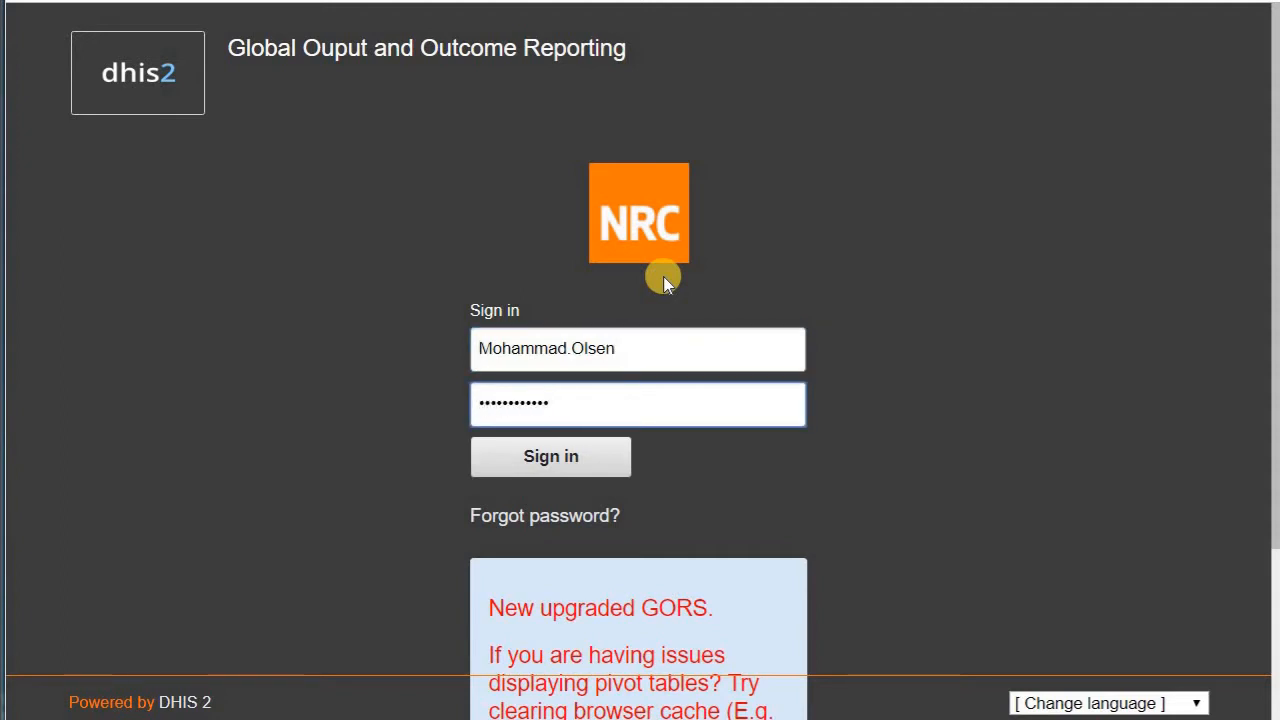
{"action": "key", "text": "Return"}
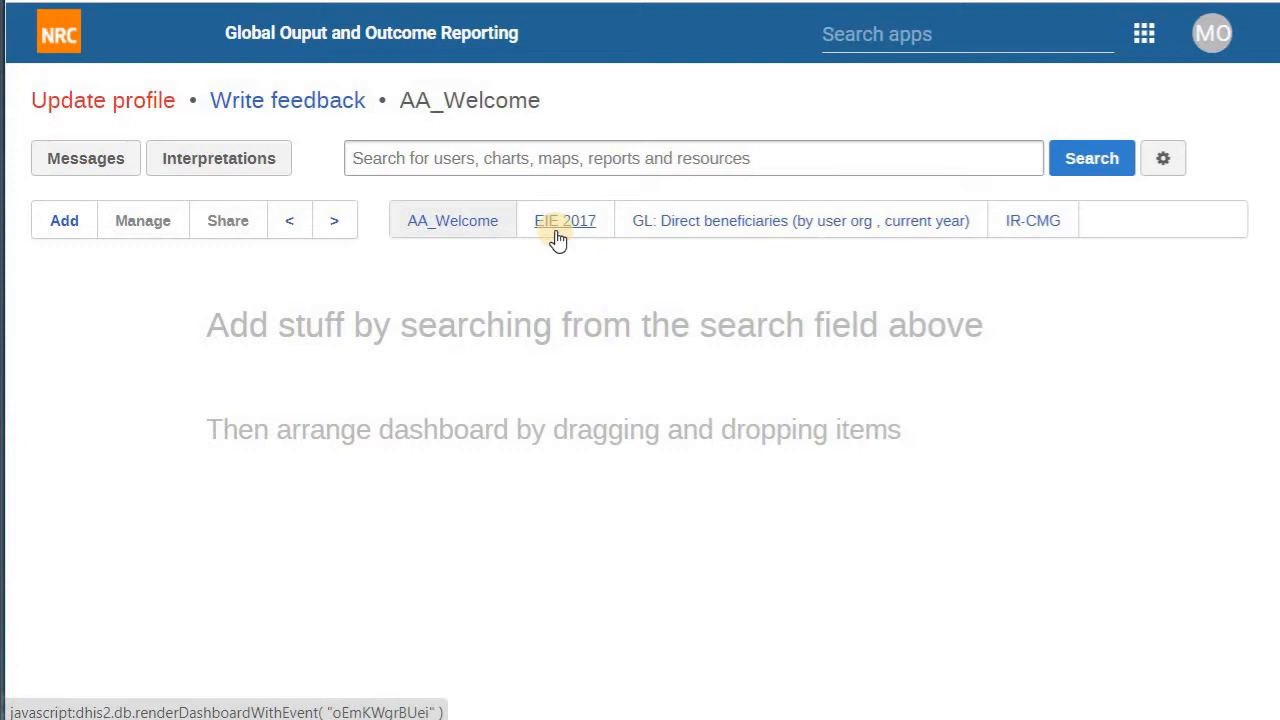
Step: Open the IR-CMG dashboard and browse its Iran 2017 Total Direct Beneficiaries charts
{"action": "left_click", "coordinate": [1040, 228]}
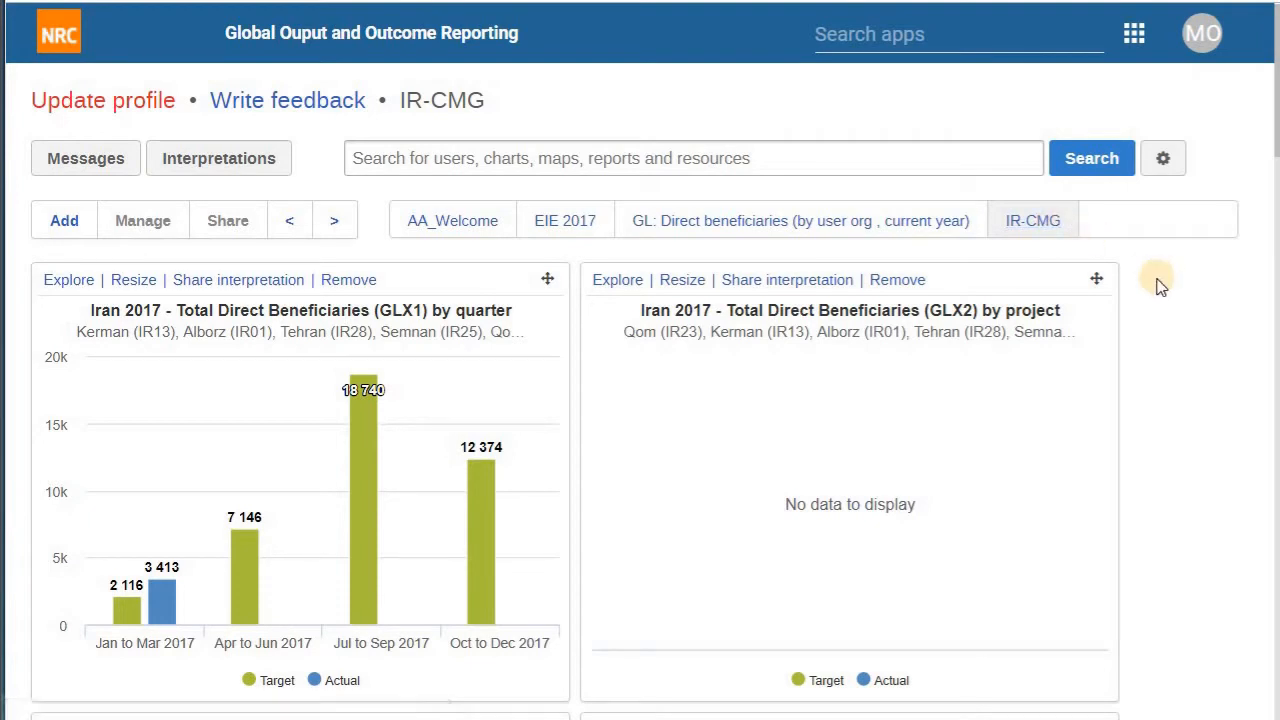
{"action": "scroll", "coordinate": [1160, 285], "scroll_direction": "down", "scroll_amount": 4}
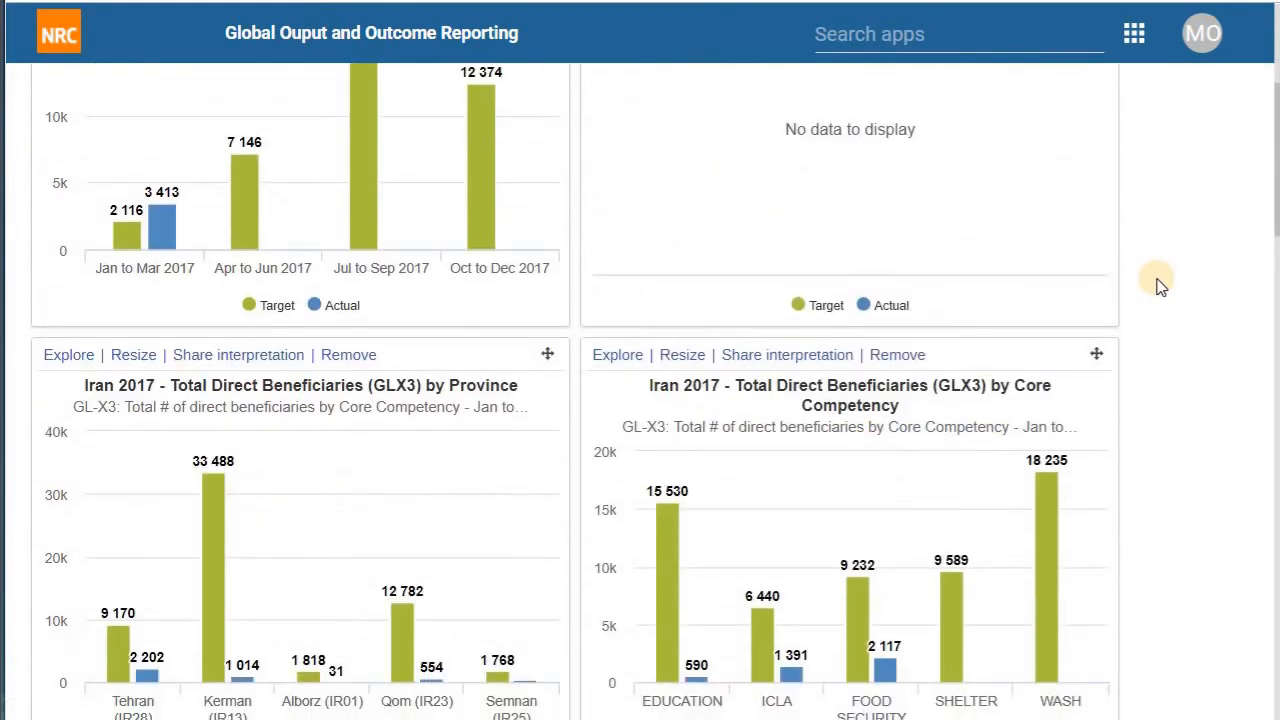
{"action": "scroll", "coordinate": [1160, 285], "scroll_direction": "up", "scroll_amount": 4}
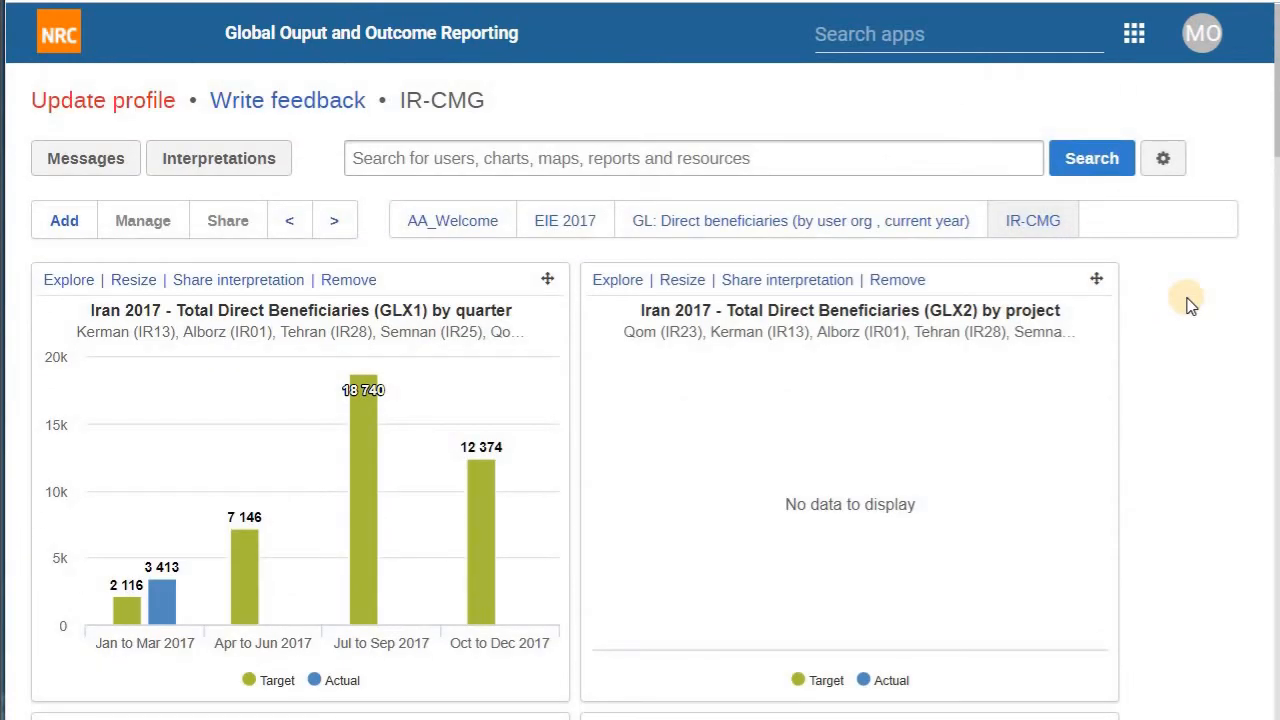
{"action": "scroll", "coordinate": [1190, 306], "scroll_direction": "down", "scroll_amount": 5}
{"action": "scroll", "coordinate": [1190, 306], "scroll_direction": "down", "scroll_amount": 9}
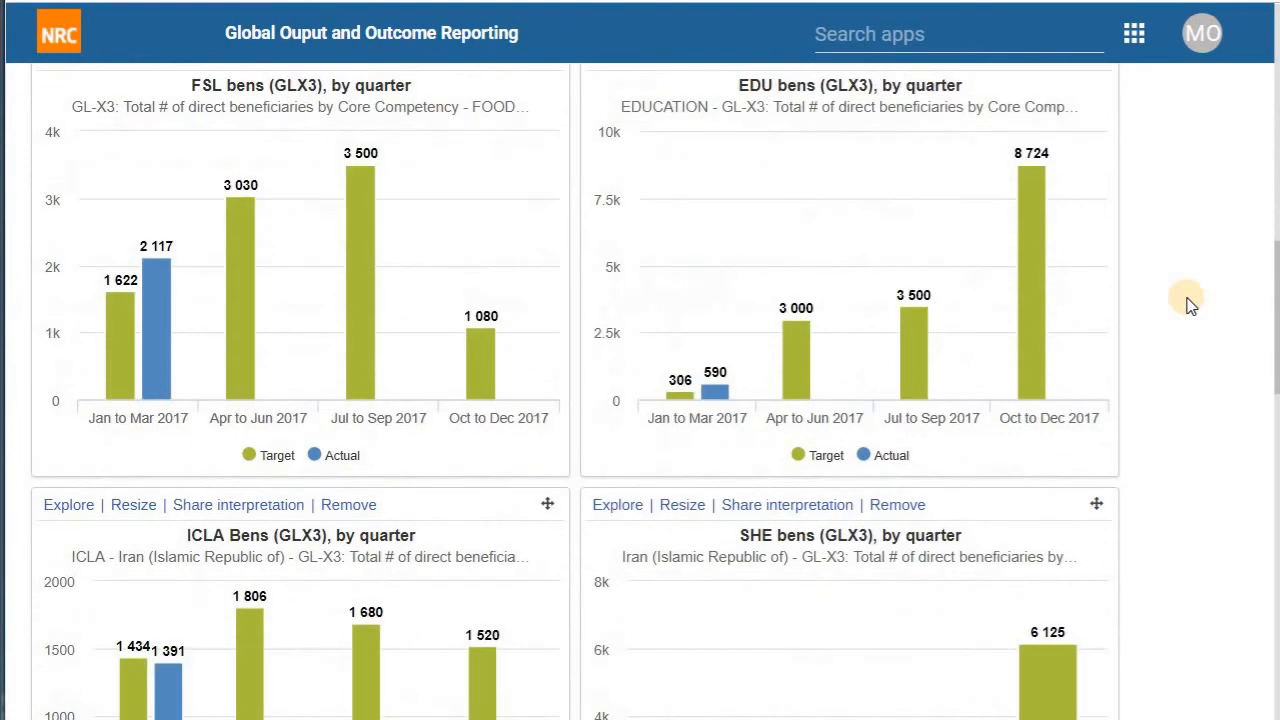
{"action": "scroll", "coordinate": [1190, 306], "scroll_direction": "up", "scroll_amount": 7}
{"action": "scroll", "coordinate": [1188, 306], "scroll_direction": "up", "scroll_amount": 5}
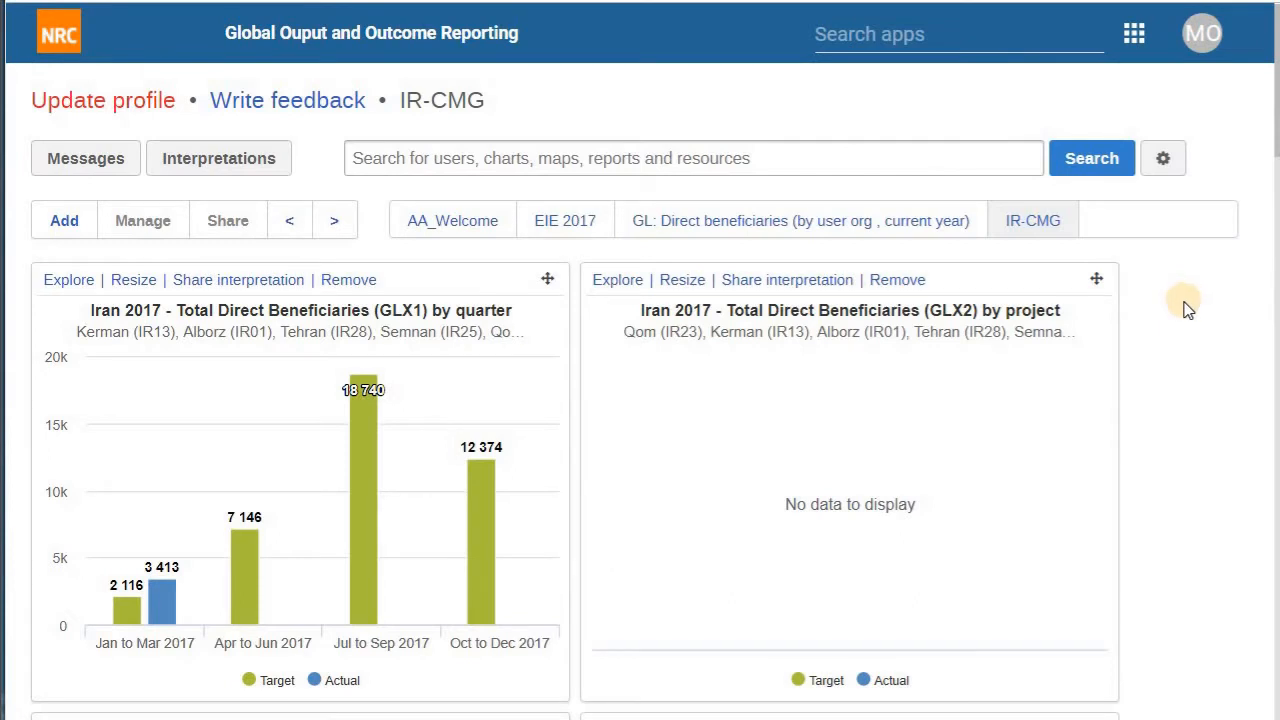
Step: Switch to the 'GL: Direct beneficiaries (by user org, current year)' dashboard
{"action": "left_click", "coordinate": [908, 228]}
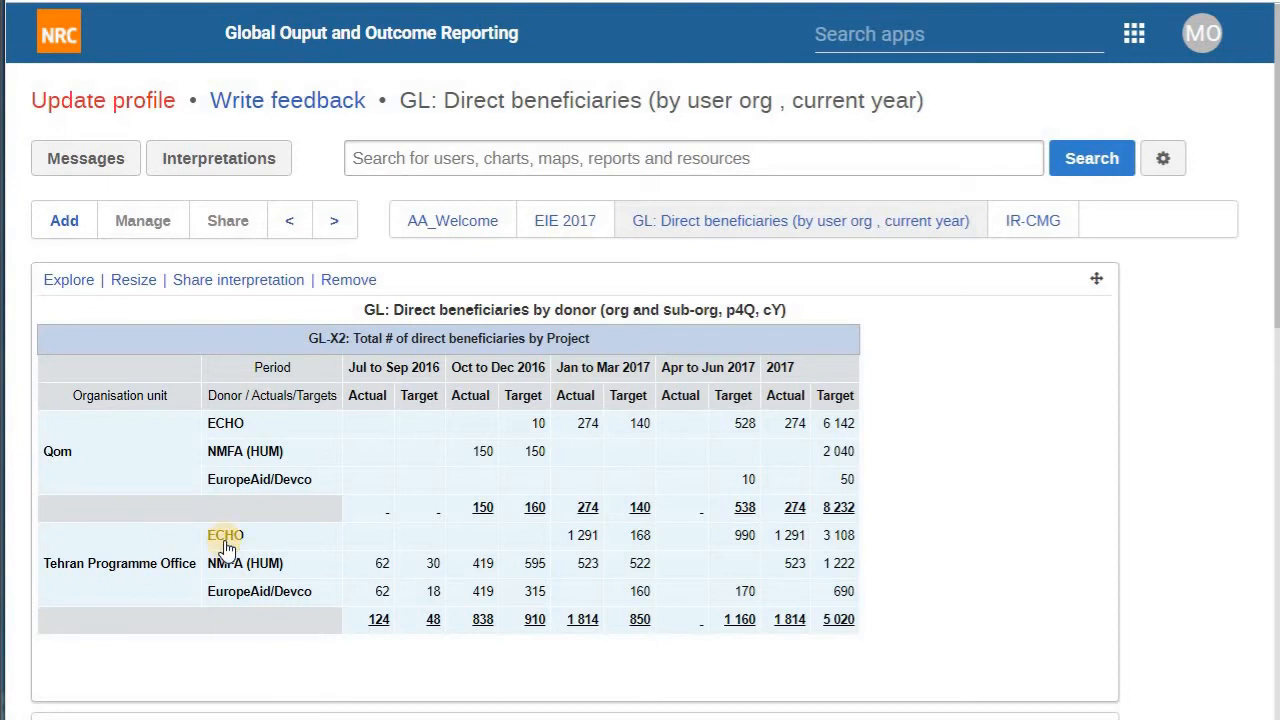
{"action": "left_click", "coordinate": [1161, 158]}
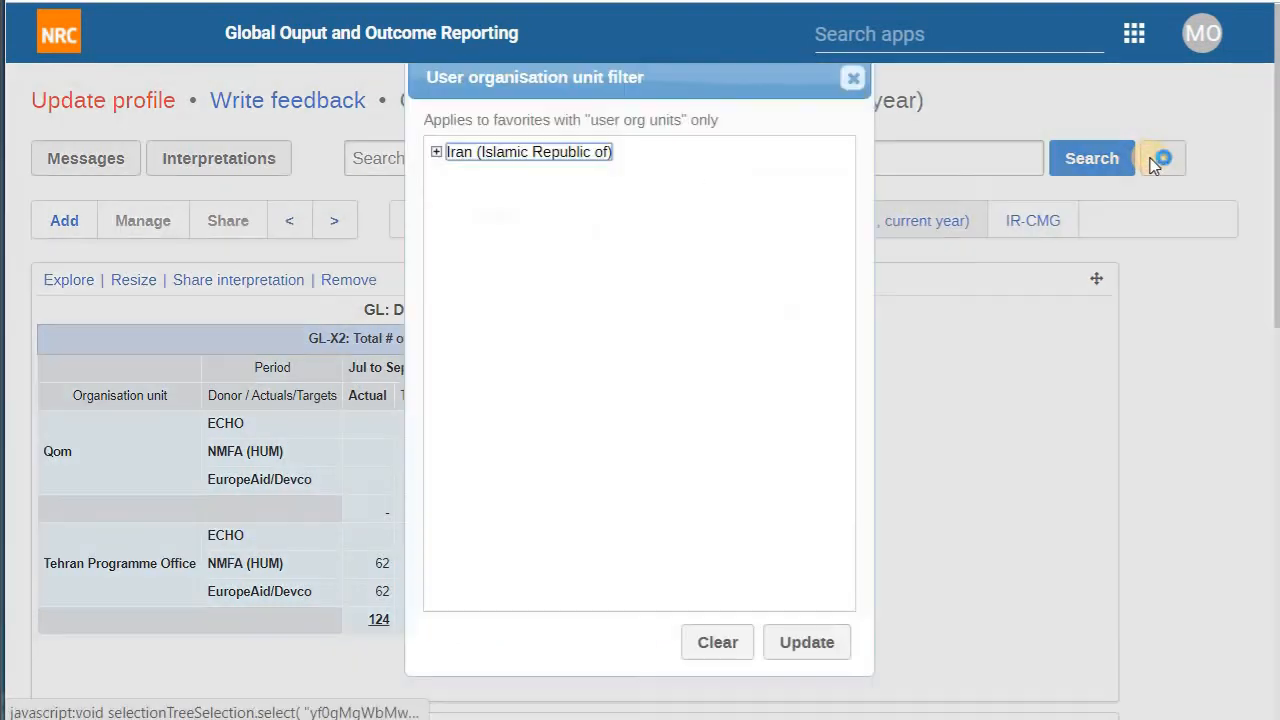
{"action": "left_click", "coordinate": [551, 156]}
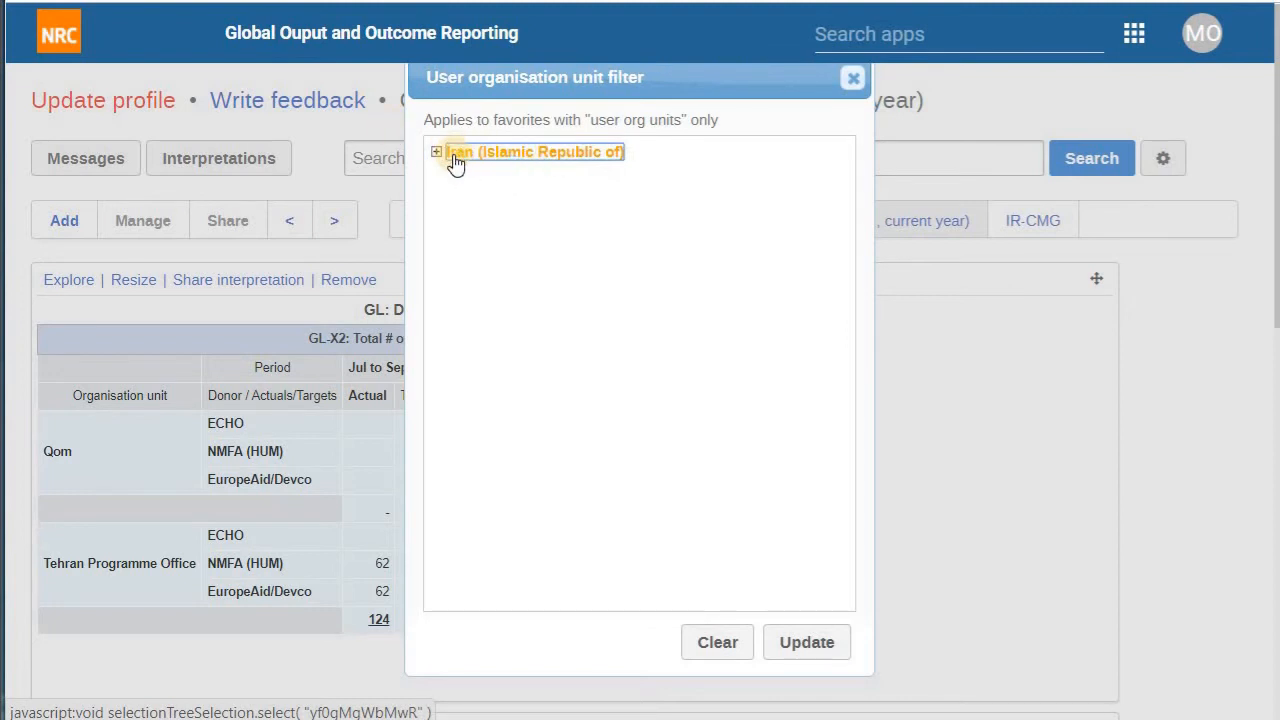
{"action": "left_click", "coordinate": [783, 650]}
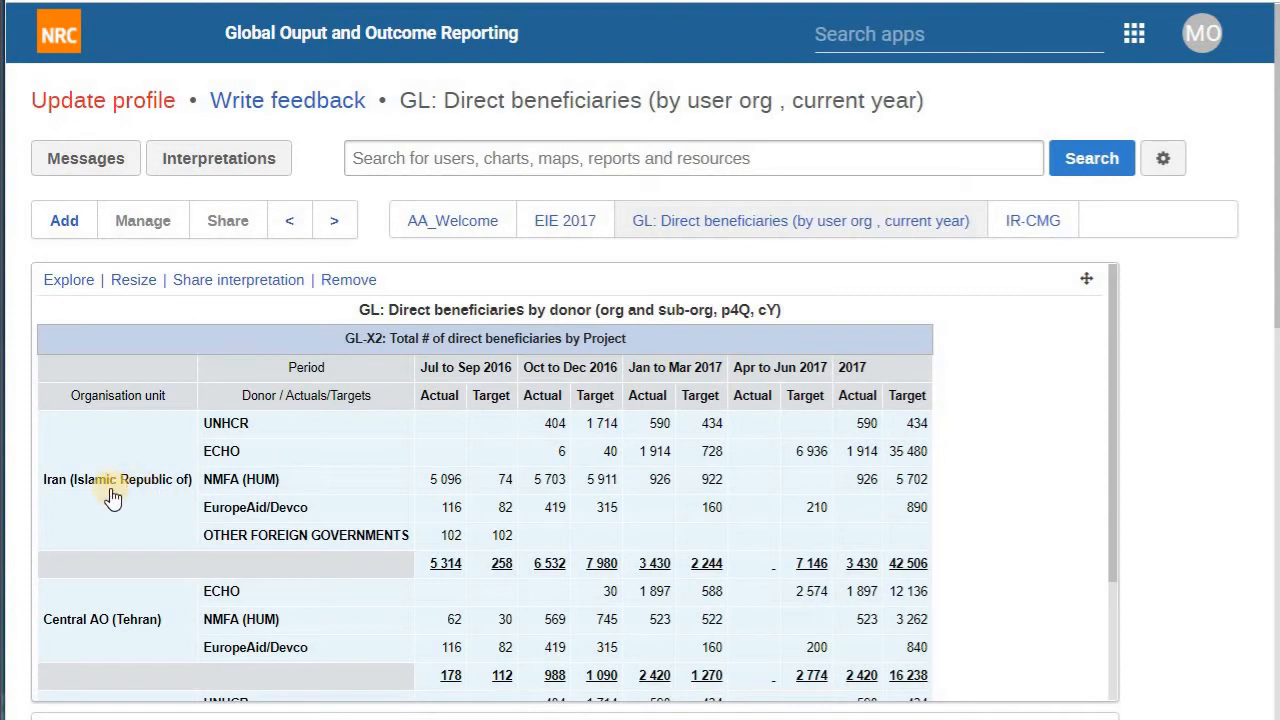
{"action": "scroll", "coordinate": [100, 617], "scroll_direction": "down", "scroll_amount": 1}
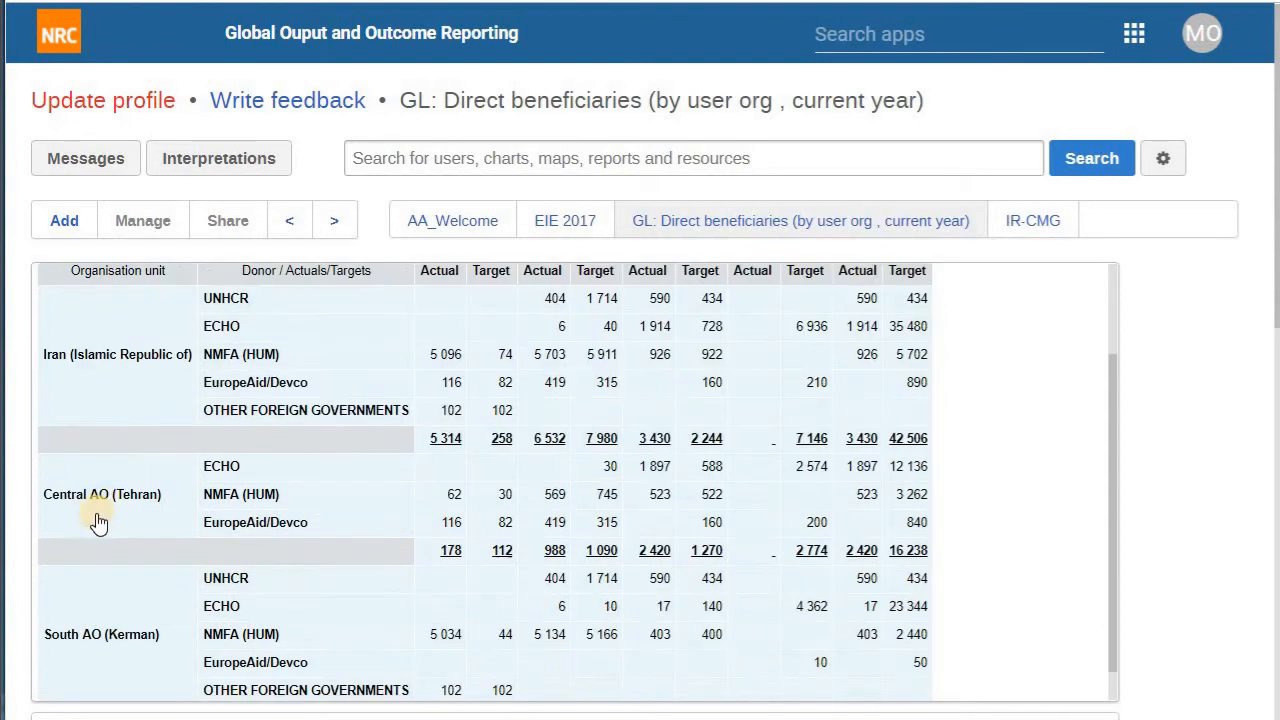
{"action": "scroll", "coordinate": [96, 557], "scroll_direction": "down", "scroll_amount": 2}
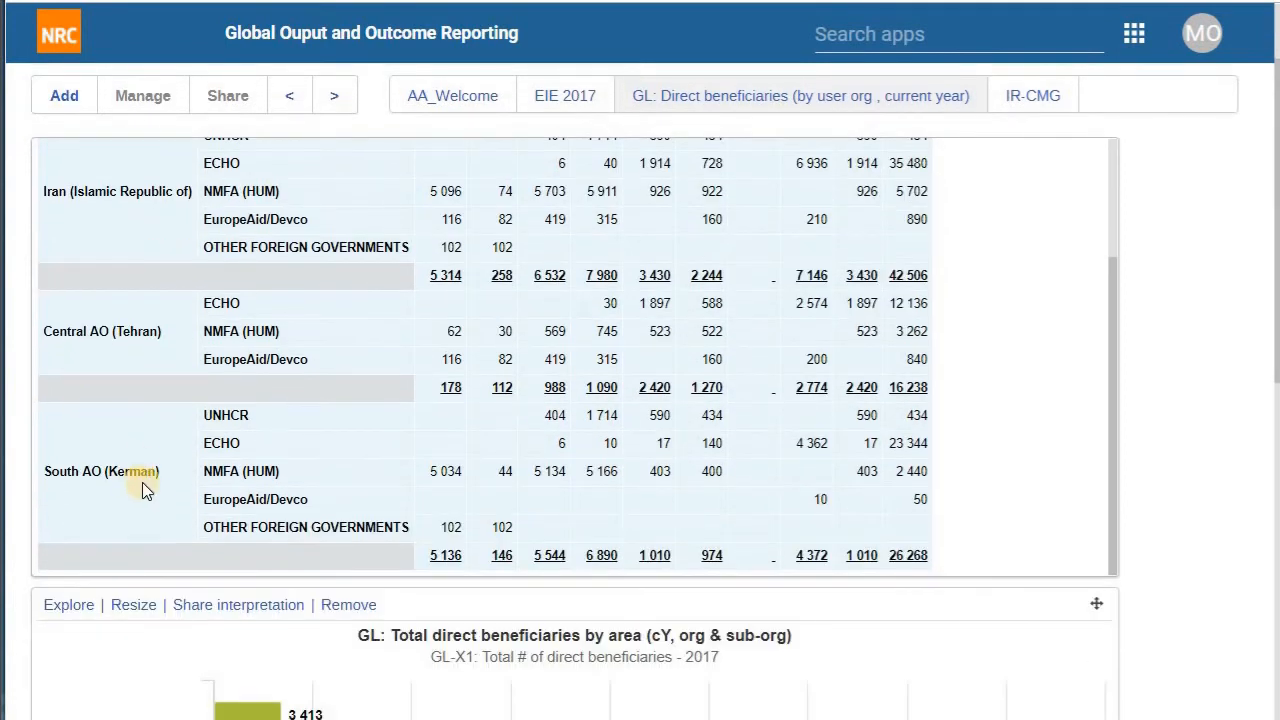
{"action": "scroll", "coordinate": [140, 455], "scroll_direction": "up", "scroll_amount": 1}
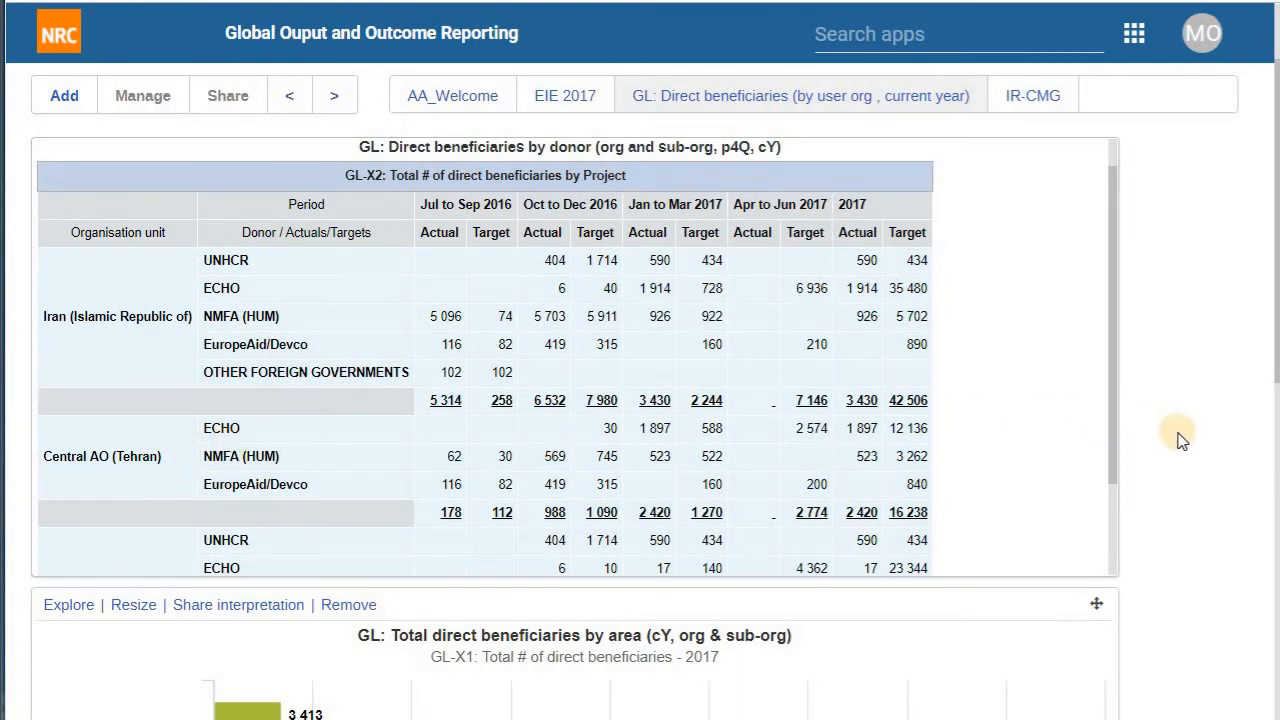
{"action": "scroll", "coordinate": [1180, 440], "scroll_direction": "down", "scroll_amount": 2}
{"action": "scroll", "coordinate": [1180, 440], "scroll_direction": "down", "scroll_amount": 2}
{"action": "scroll", "coordinate": [1180, 440], "scroll_direction": "up", "scroll_amount": 5}
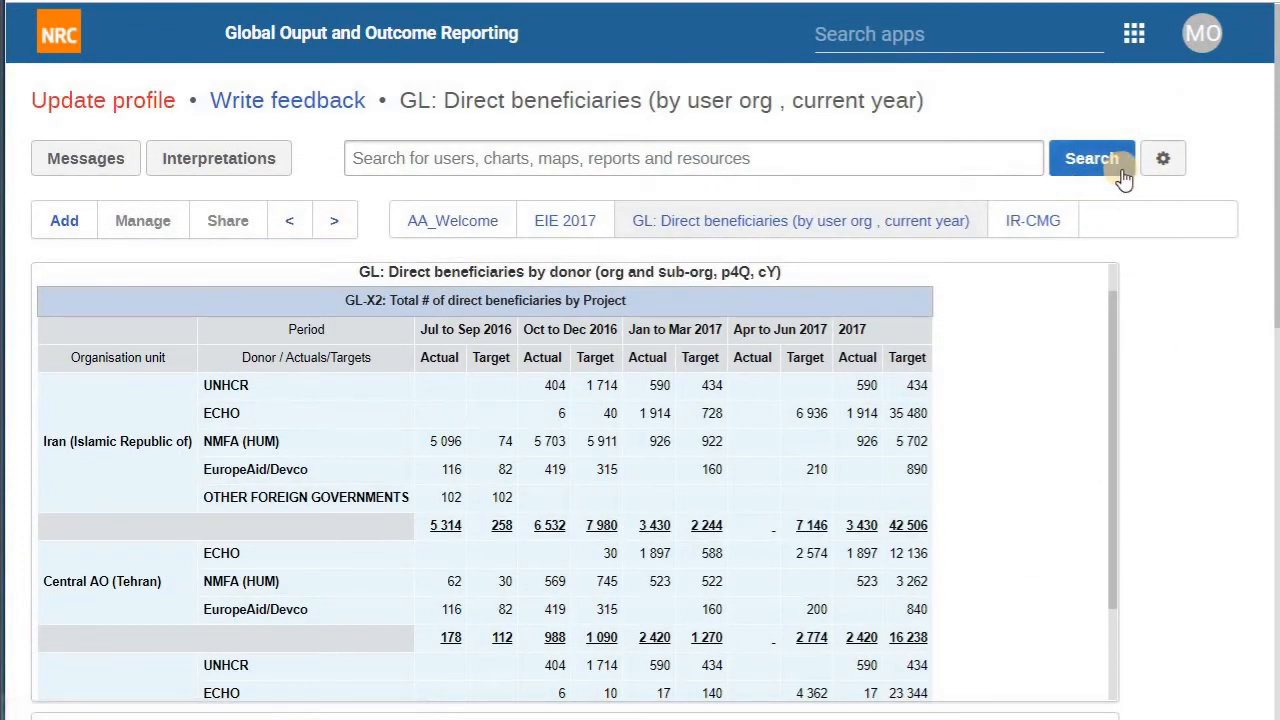
Step: Launch the Data Entry app from the apps menu
{"action": "left_click", "coordinate": [1040, 35]}
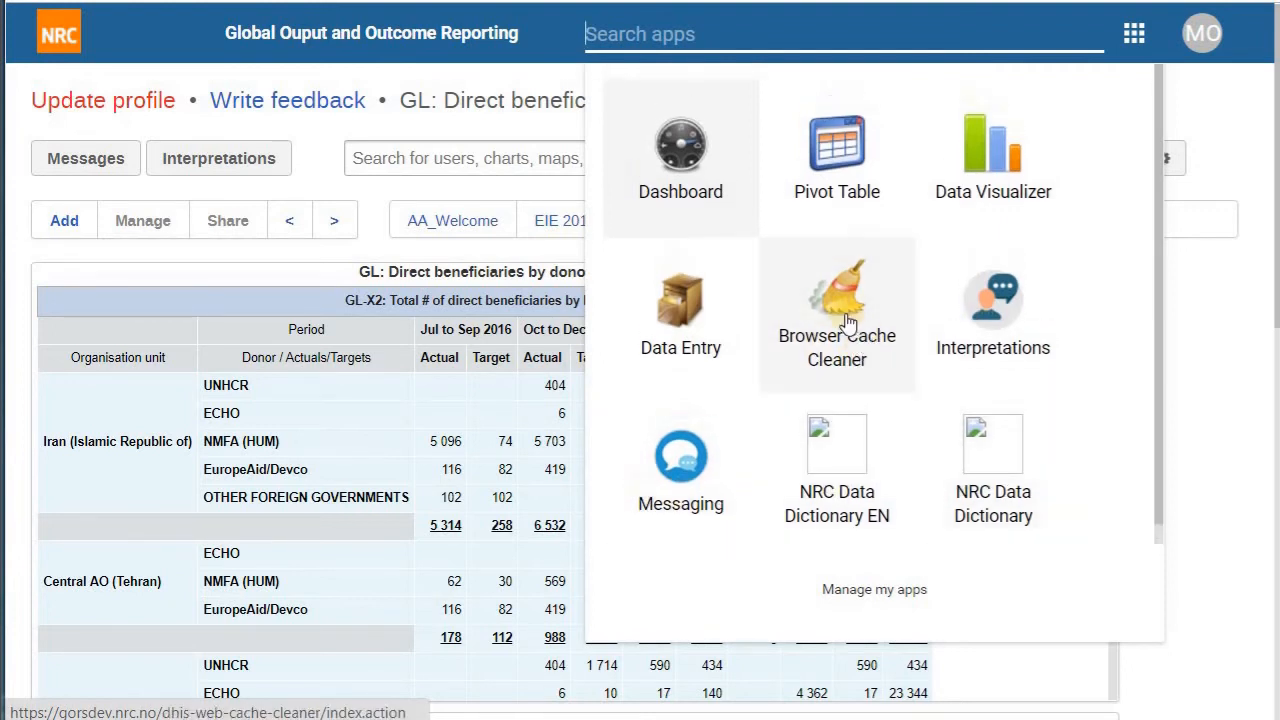
{"action": "left_click", "coordinate": [708, 324]}
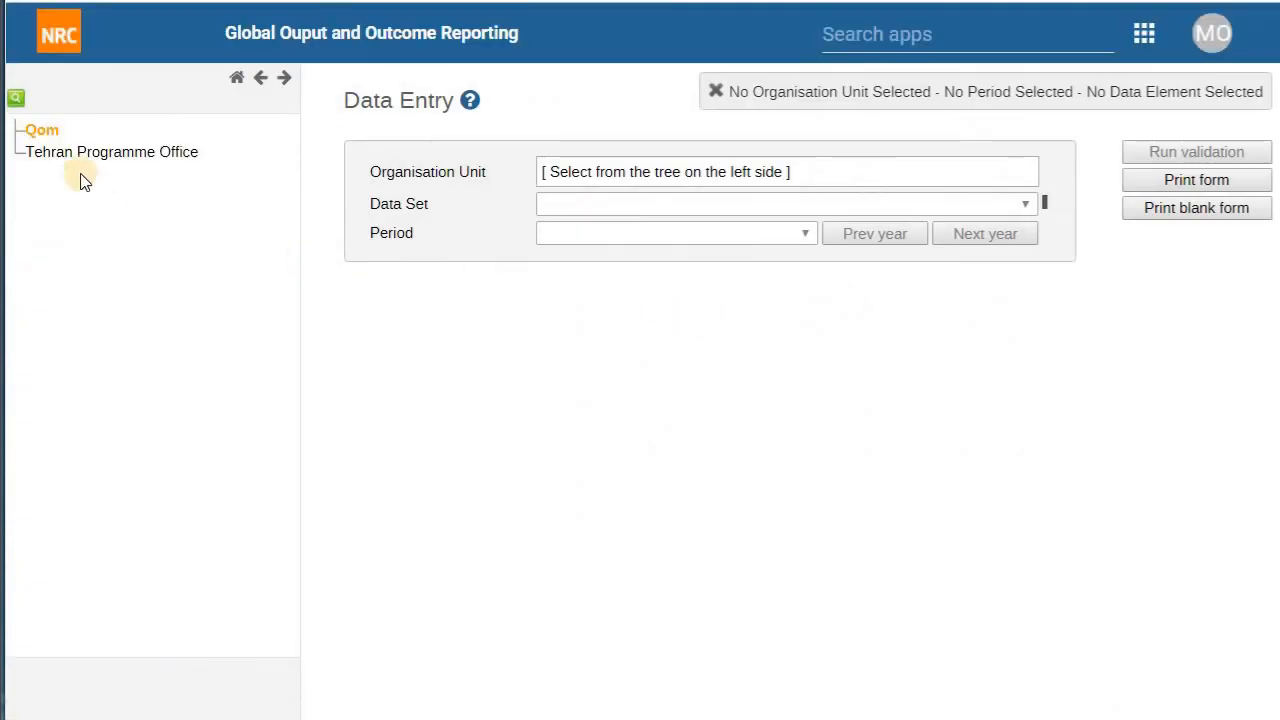
Step: Select Qom, then Tehran Programme Office, confirming neither offers any data sets
{"action": "left_click", "coordinate": [24, 134]}
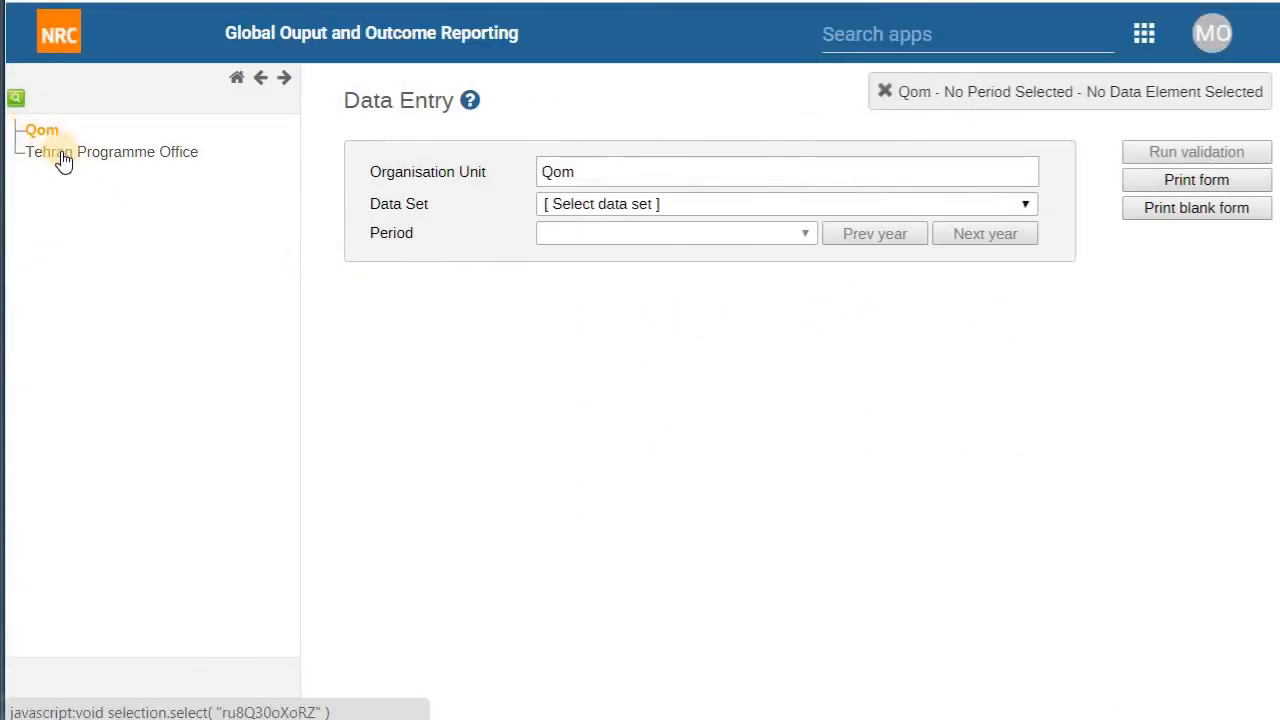
{"action": "left_click", "coordinate": [604, 204]}
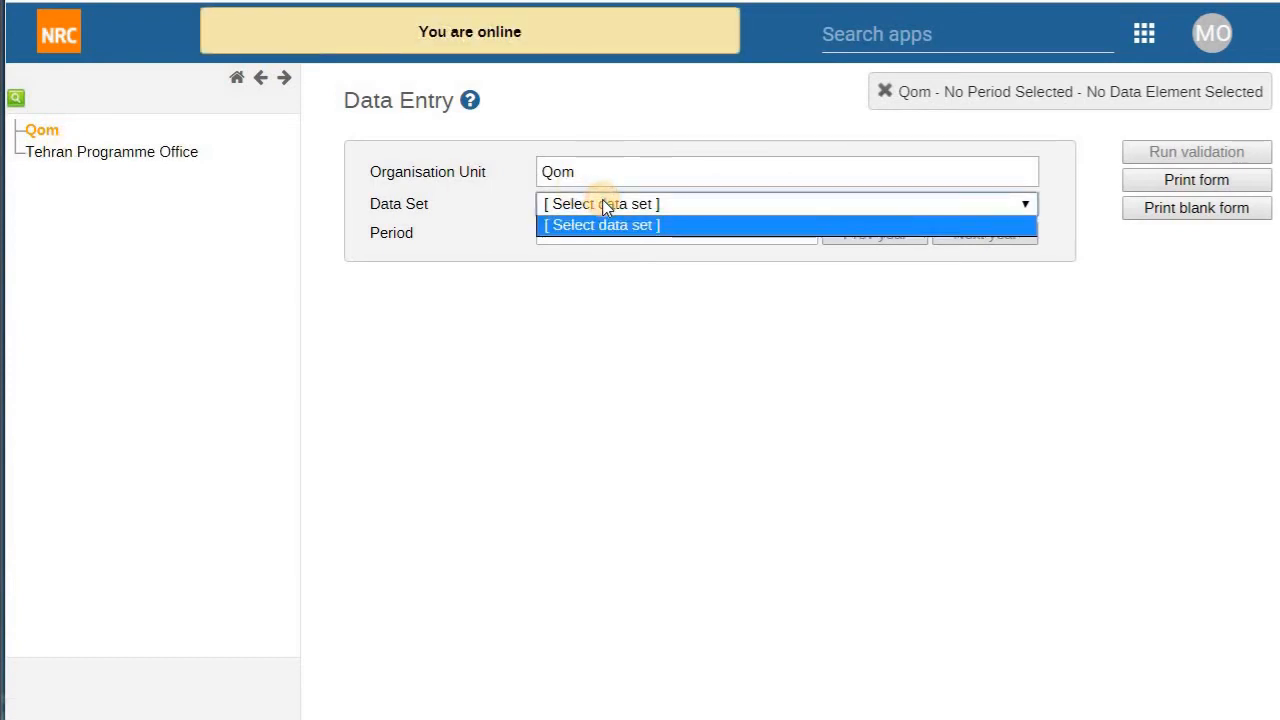
{"action": "left_click", "coordinate": [618, 306]}
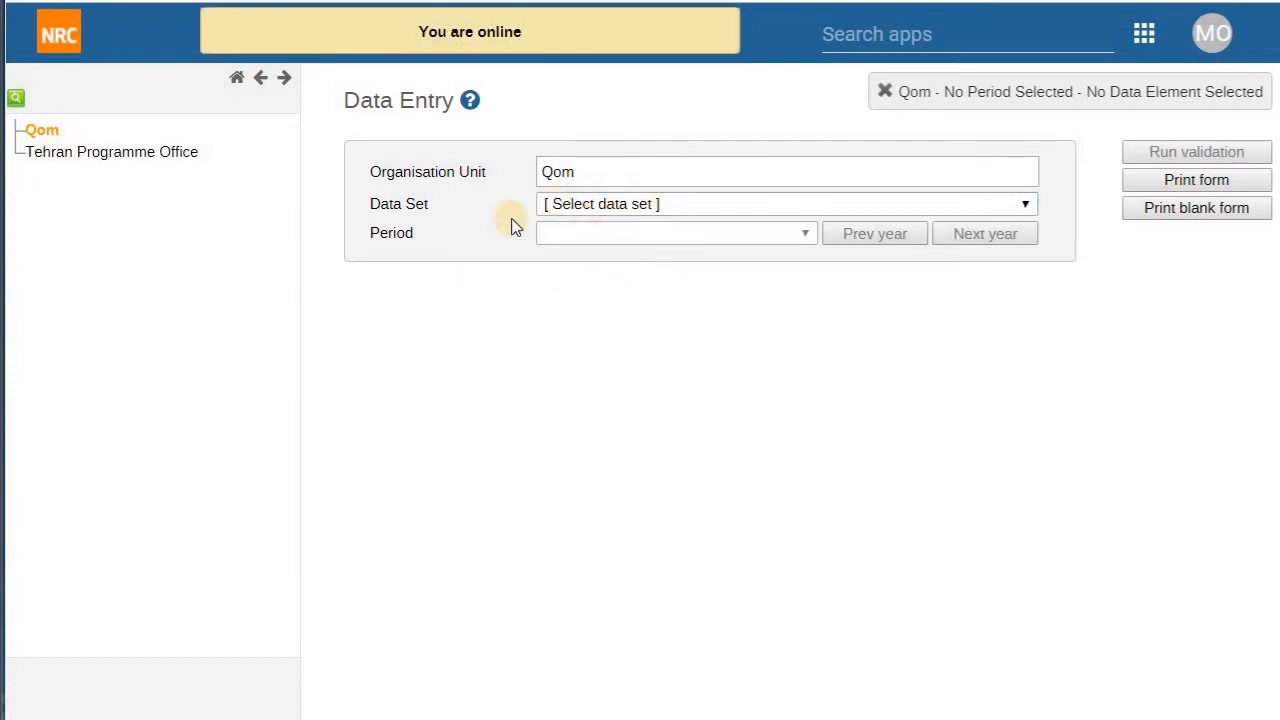
{"action": "left_click", "coordinate": [166, 152]}
{"action": "left_click", "coordinate": [690, 206]}
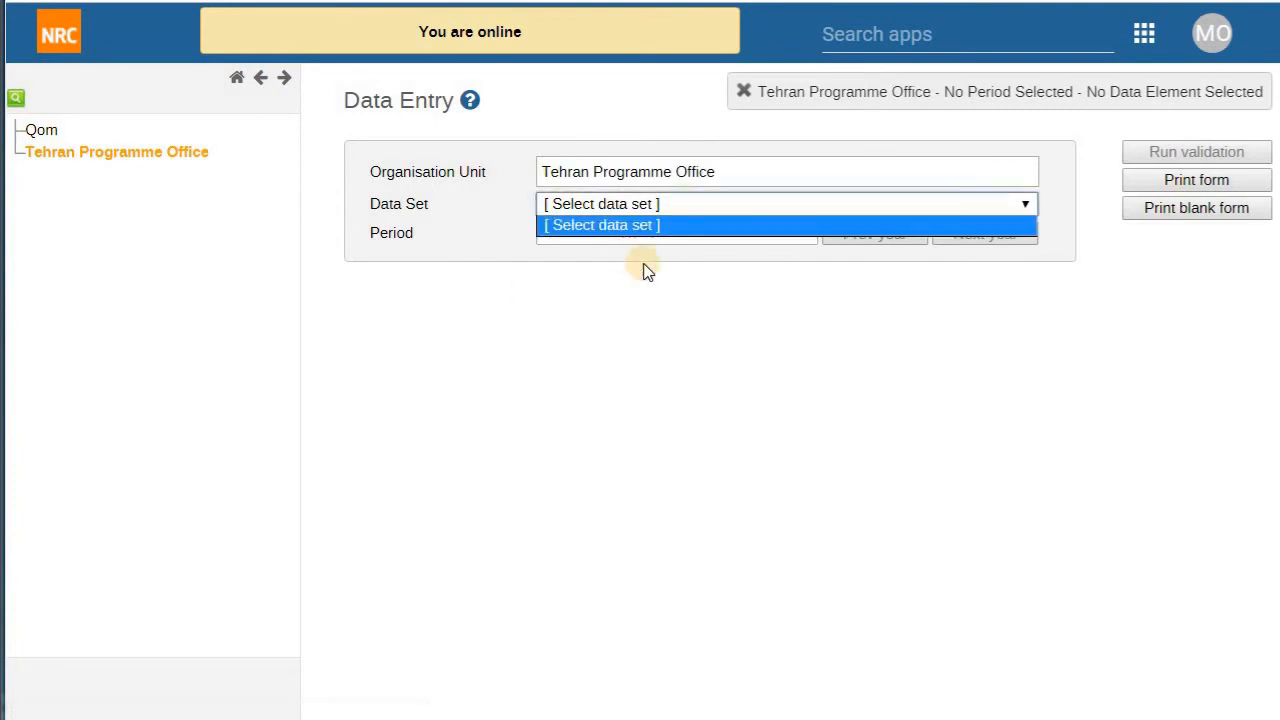
{"action": "left_click", "coordinate": [668, 302]}
{"action": "left_click", "coordinate": [1135, 48]}
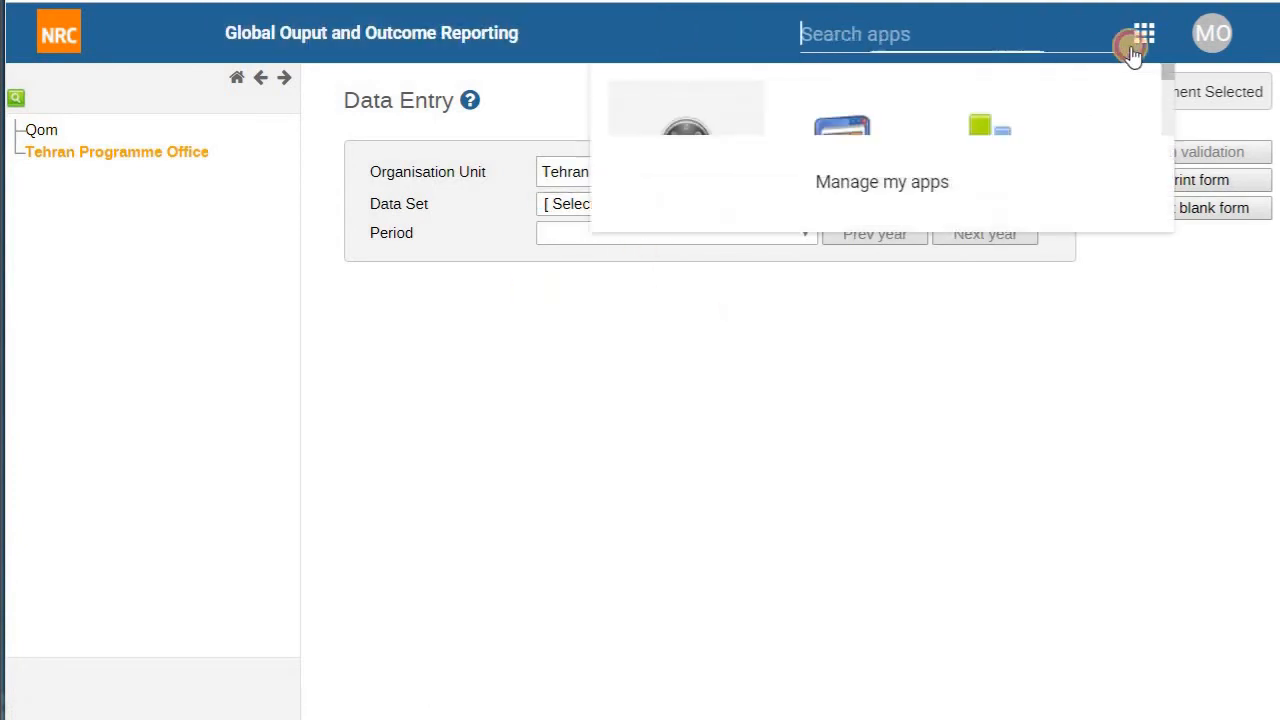
Step: Start a new pivot table with Data set to Data elements and [ All data elements ]
{"action": "left_click", "coordinate": [882, 175]}
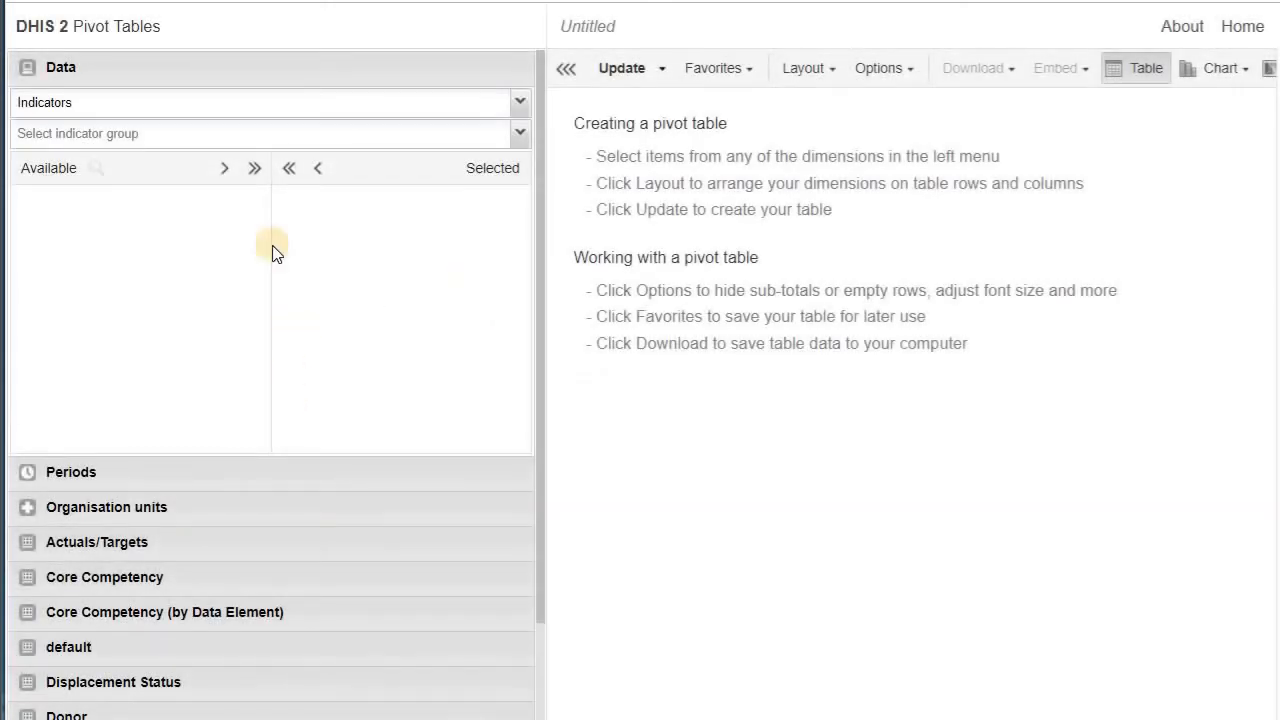
{"action": "left_click", "coordinate": [155, 108]}
{"action": "left_click", "coordinate": [145, 151]}
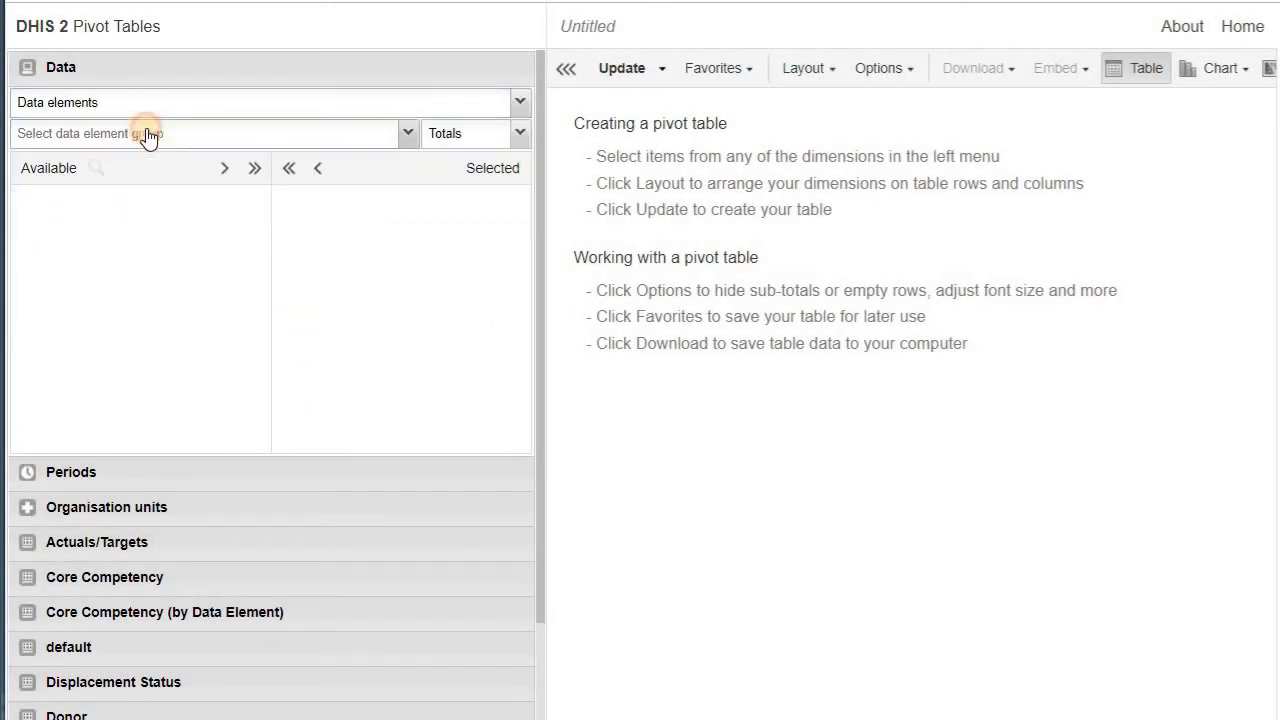
{"action": "left_click", "coordinate": [148, 137]}
{"action": "left_click", "coordinate": [162, 161]}
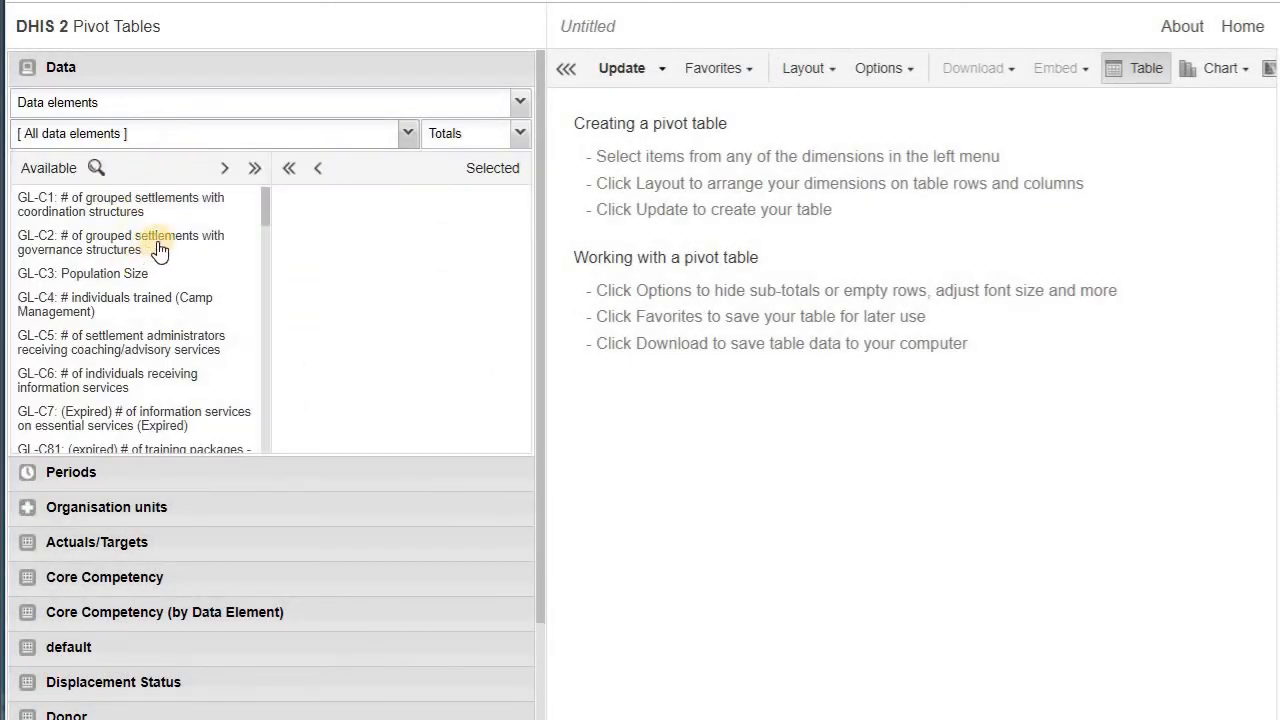
{"action": "scroll", "coordinate": [170, 225], "scroll_direction": "down", "scroll_amount": 5}
Step: Filter the available data elements by 'IR-', then clear the filter
{"action": "left_click", "coordinate": [97, 168]}
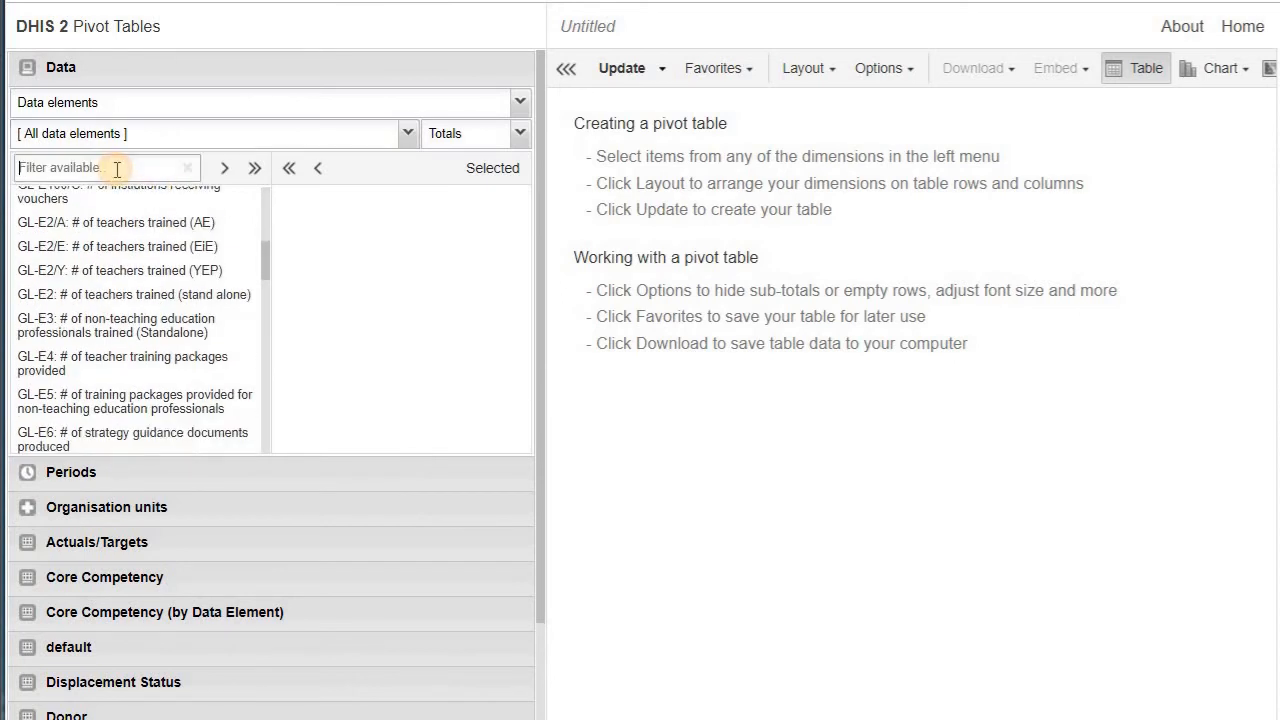
{"action": "type", "text": "IR-"}
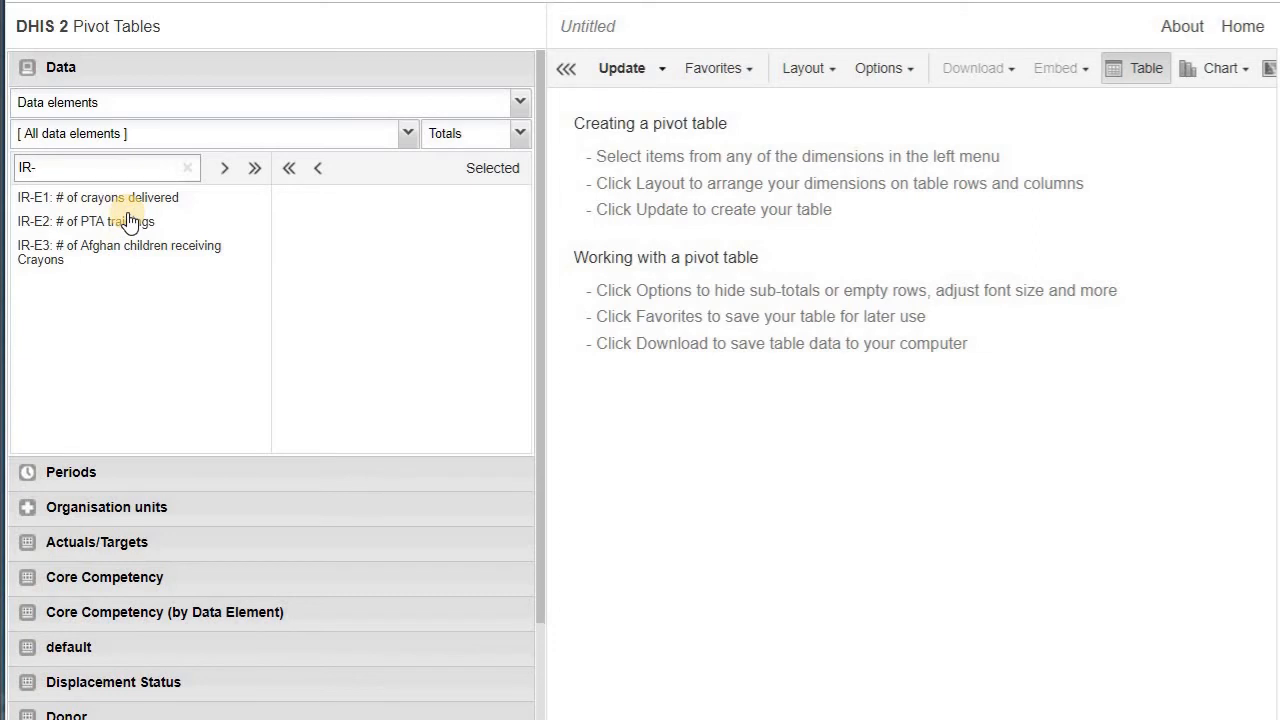
{"action": "key", "text": "BackSpace"}
{"action": "key", "text": "BackSpace"}
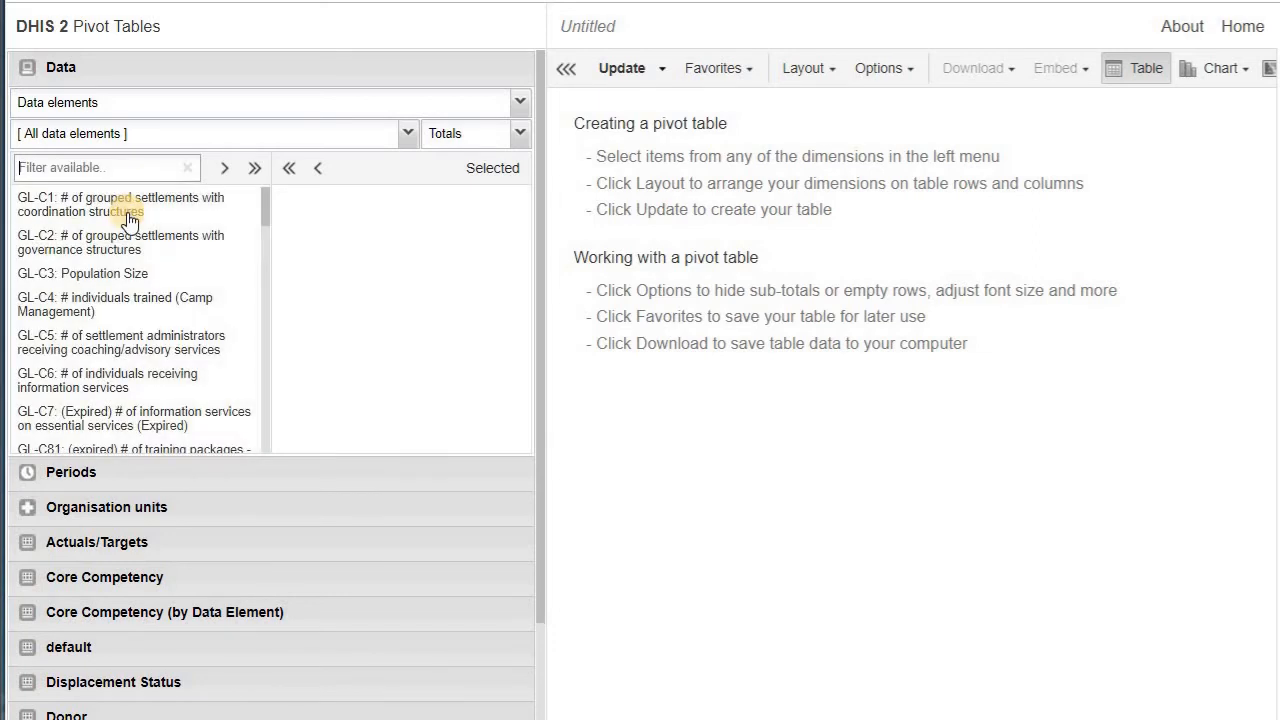
Step: Expand the Periods and Organisation units panels to review their options
{"action": "left_click", "coordinate": [199, 479]}
{"action": "scroll", "coordinate": [290, 500], "scroll_direction": "down", "scroll_amount": 1}
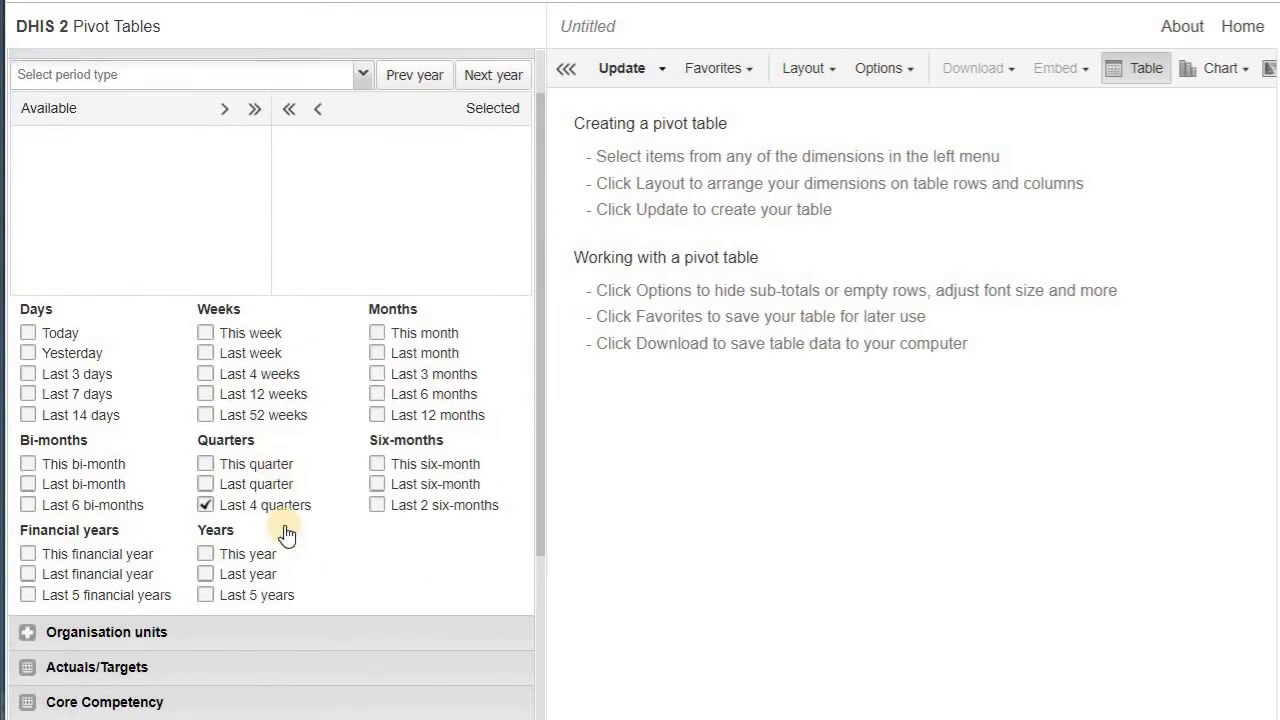
{"action": "scroll", "coordinate": [286, 535], "scroll_direction": "down", "scroll_amount": 2}
{"action": "left_click", "coordinate": [177, 443]}
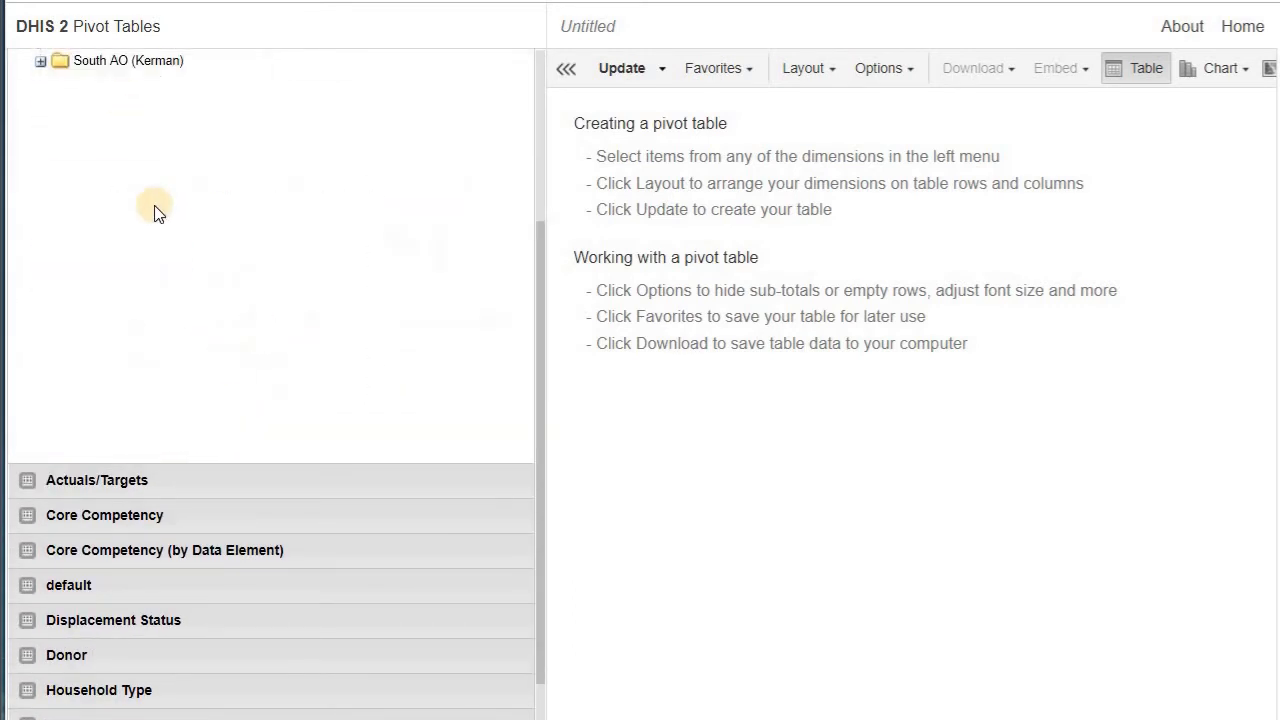
{"action": "scroll", "coordinate": [154, 213], "scroll_direction": "up", "scroll_amount": 1}
{"action": "scroll", "coordinate": [153, 381], "scroll_direction": "down", "scroll_amount": 2}
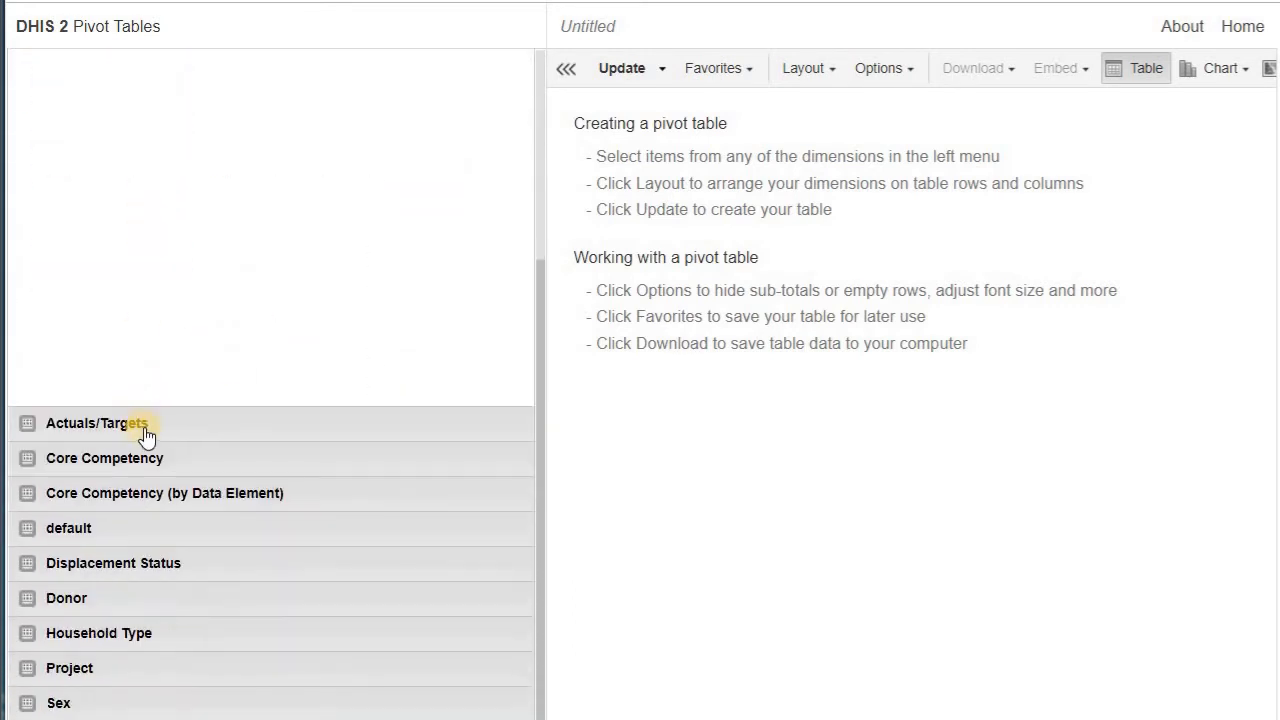
Step: Review the Actuals/Targets and Core Competency dimensions, then return to the home page
{"action": "left_click", "coordinate": [145, 430]}
{"action": "scroll", "coordinate": [150, 440], "scroll_direction": "down", "scroll_amount": 1}
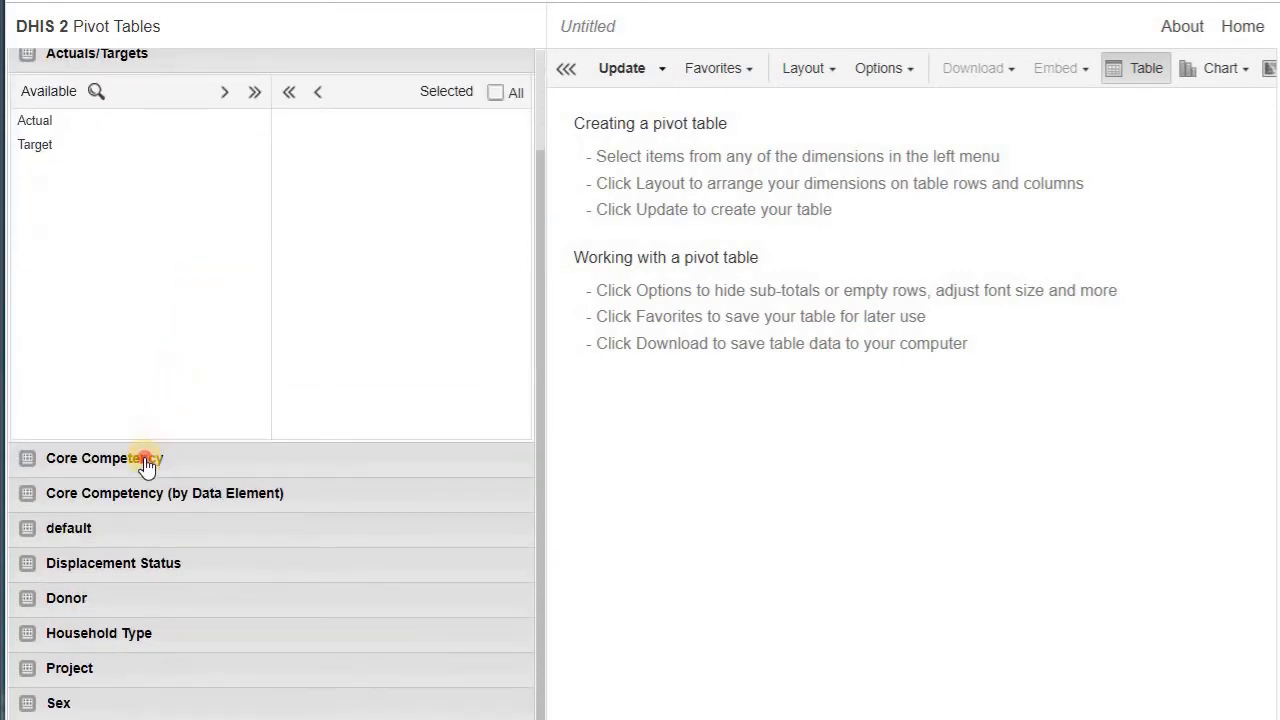
{"action": "left_click", "coordinate": [147, 461]}
{"action": "left_click", "coordinate": [186, 493]}
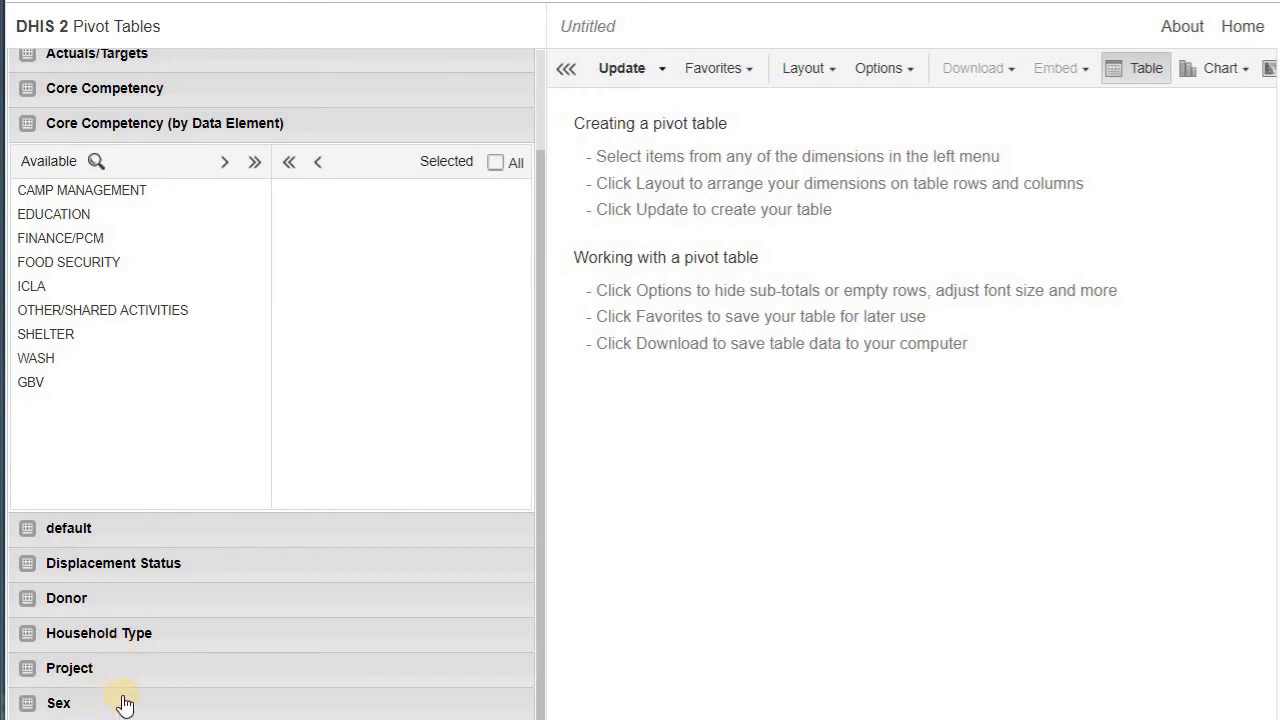
{"action": "scroll", "coordinate": [205, 590], "scroll_direction": "up", "scroll_amount": 2}
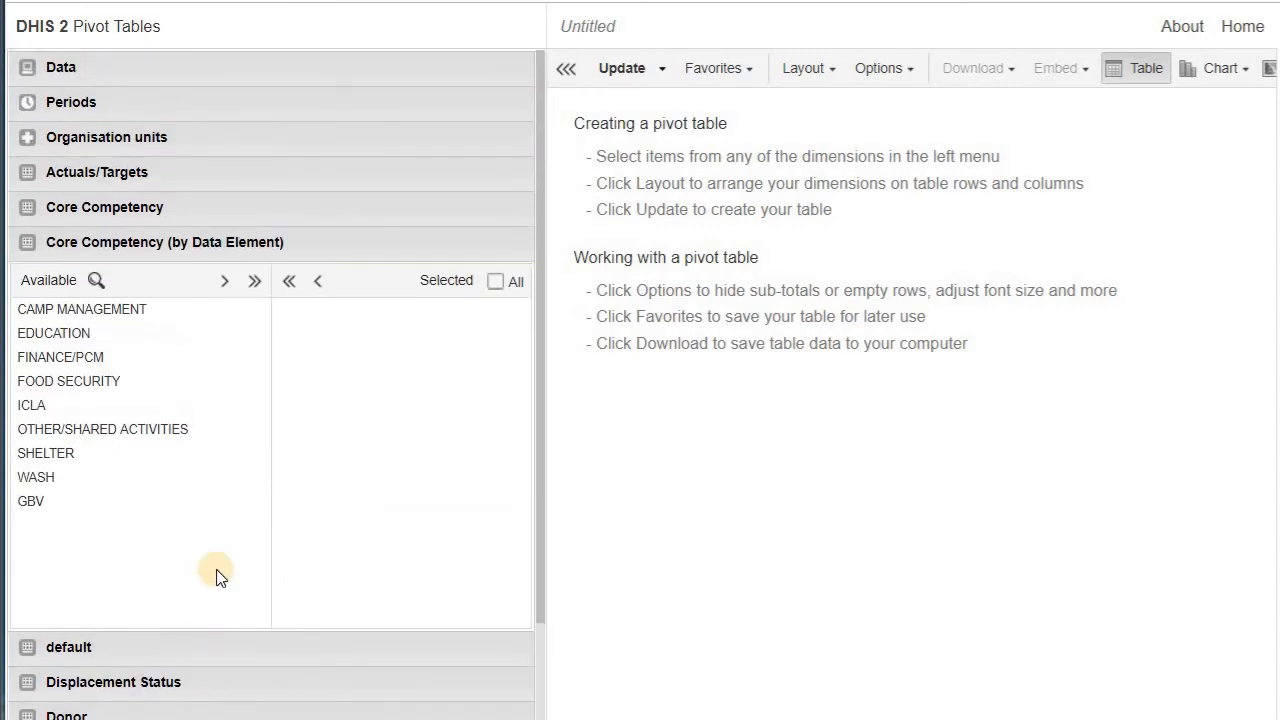
{"action": "scroll", "coordinate": [215, 305], "scroll_direction": "down", "scroll_amount": 2}
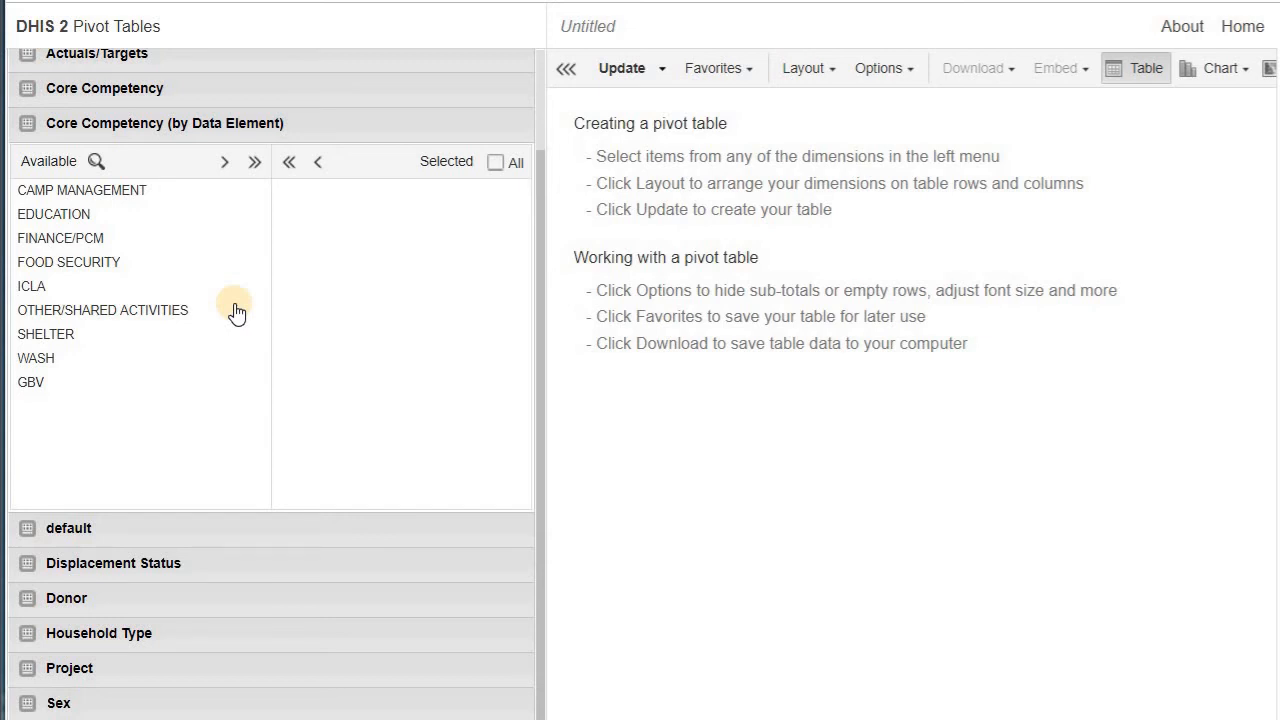
{"action": "scroll", "coordinate": [236, 312], "scroll_direction": "up", "scroll_amount": 2}
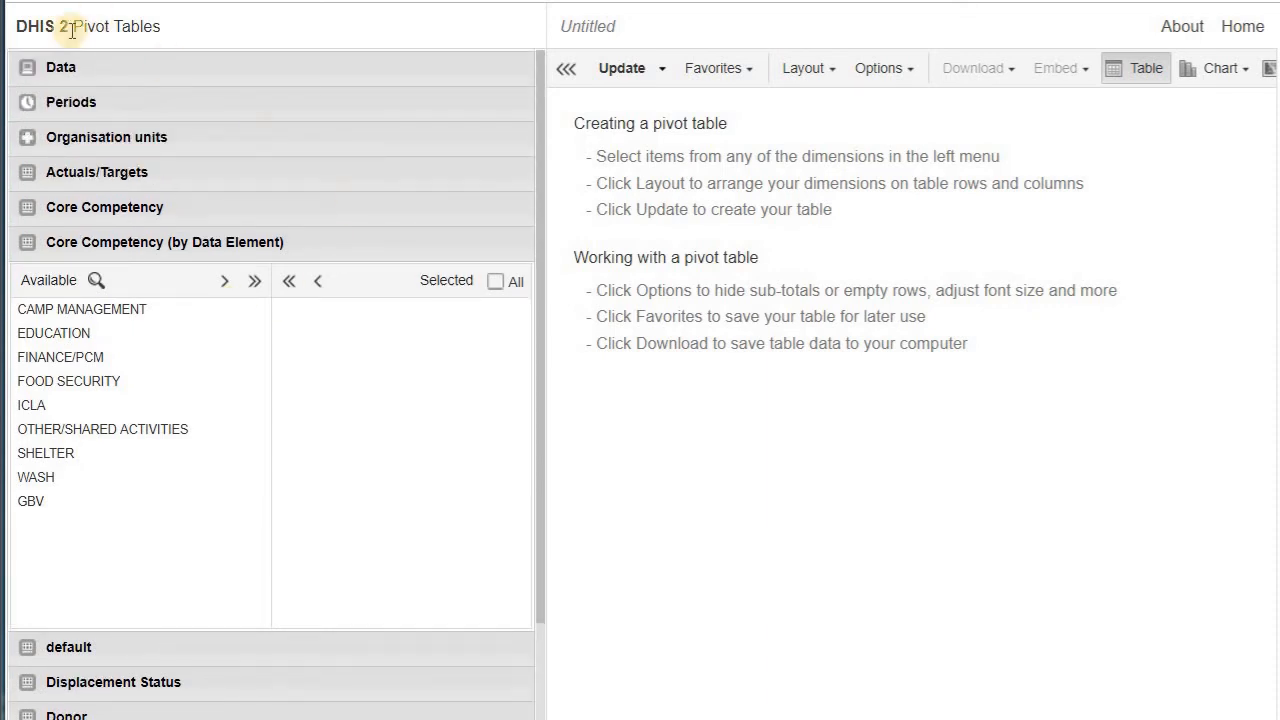
{"action": "scroll", "coordinate": [263, 246], "scroll_direction": "down", "scroll_amount": 3}
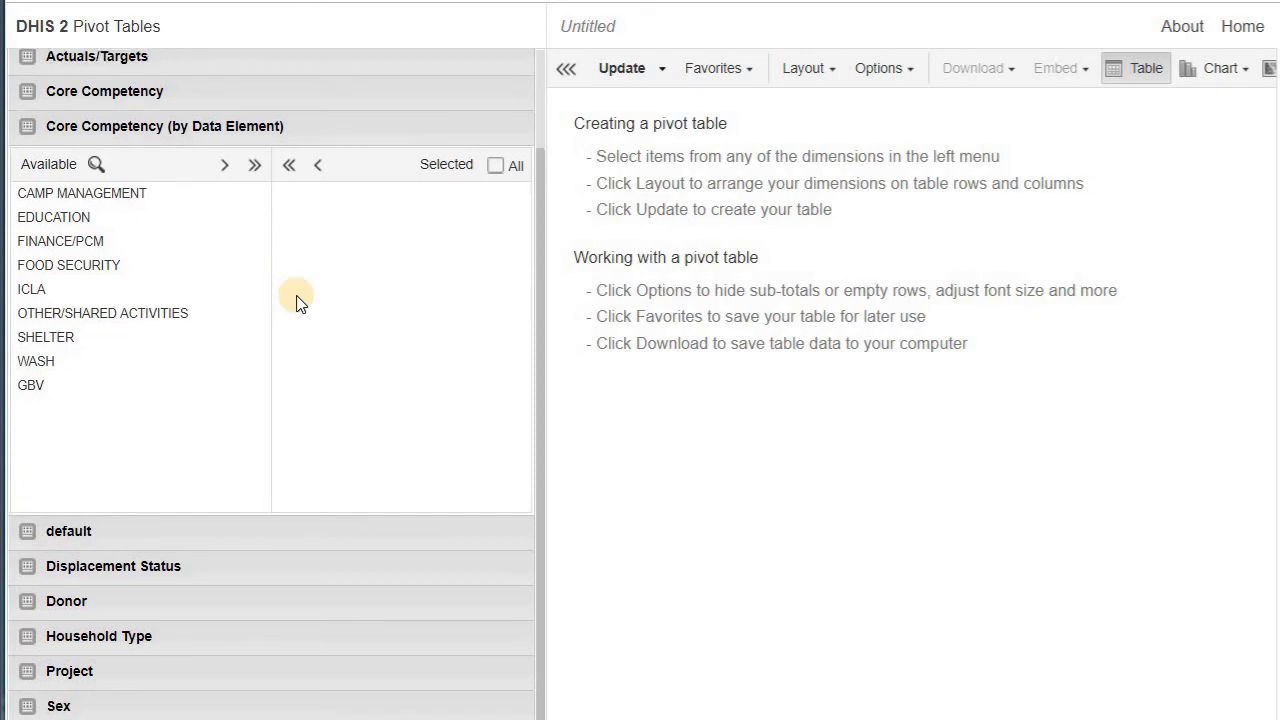
{"action": "scroll", "coordinate": [294, 300], "scroll_direction": "up", "scroll_amount": 3}
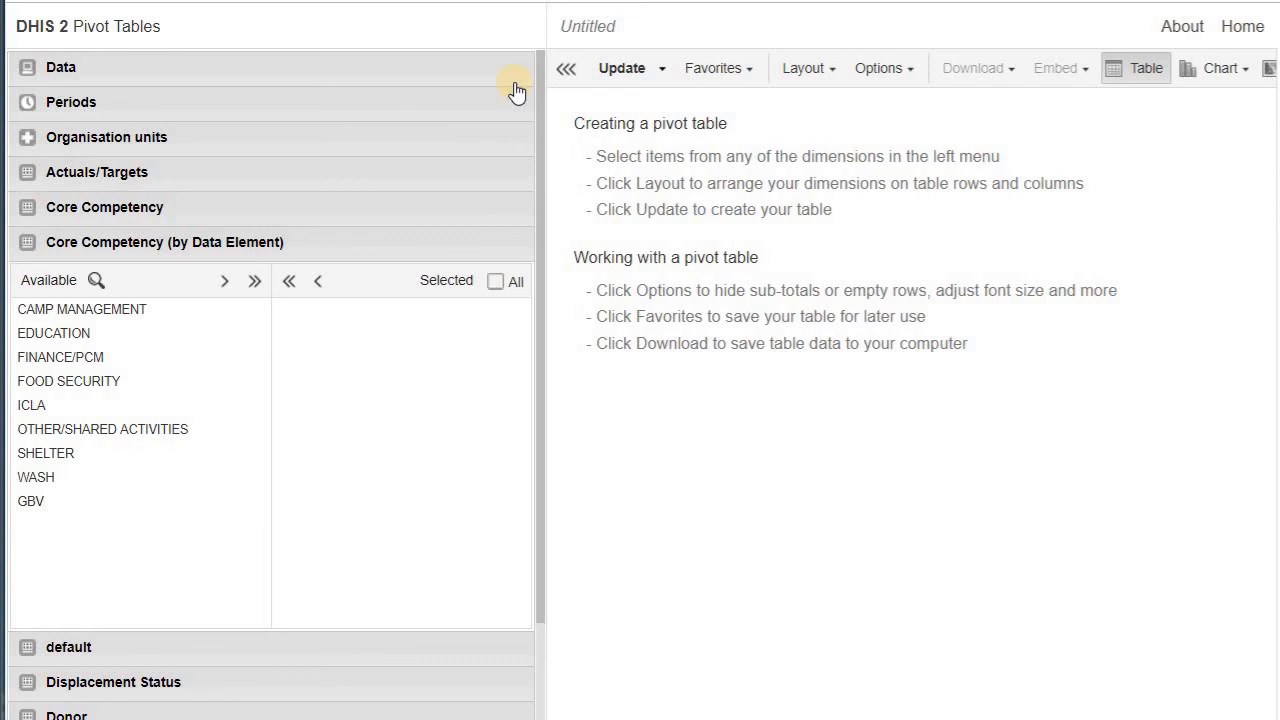
{"action": "left_click", "coordinate": [1229, 28]}
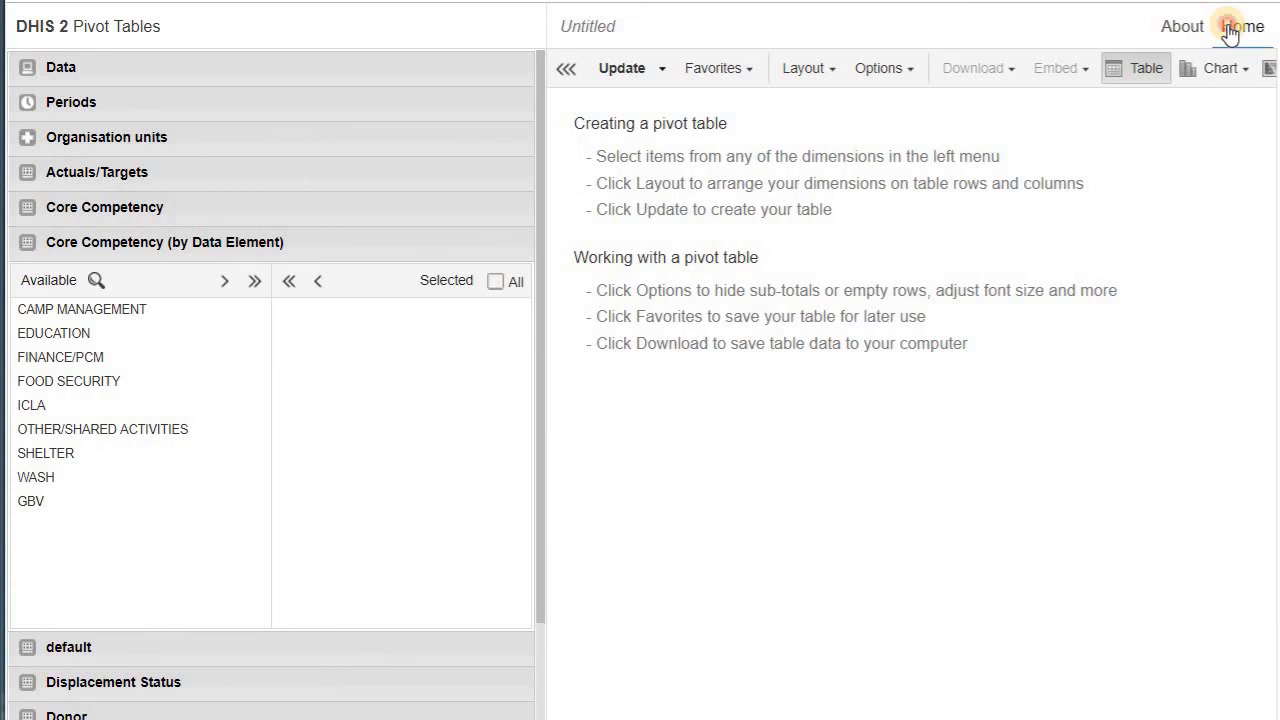